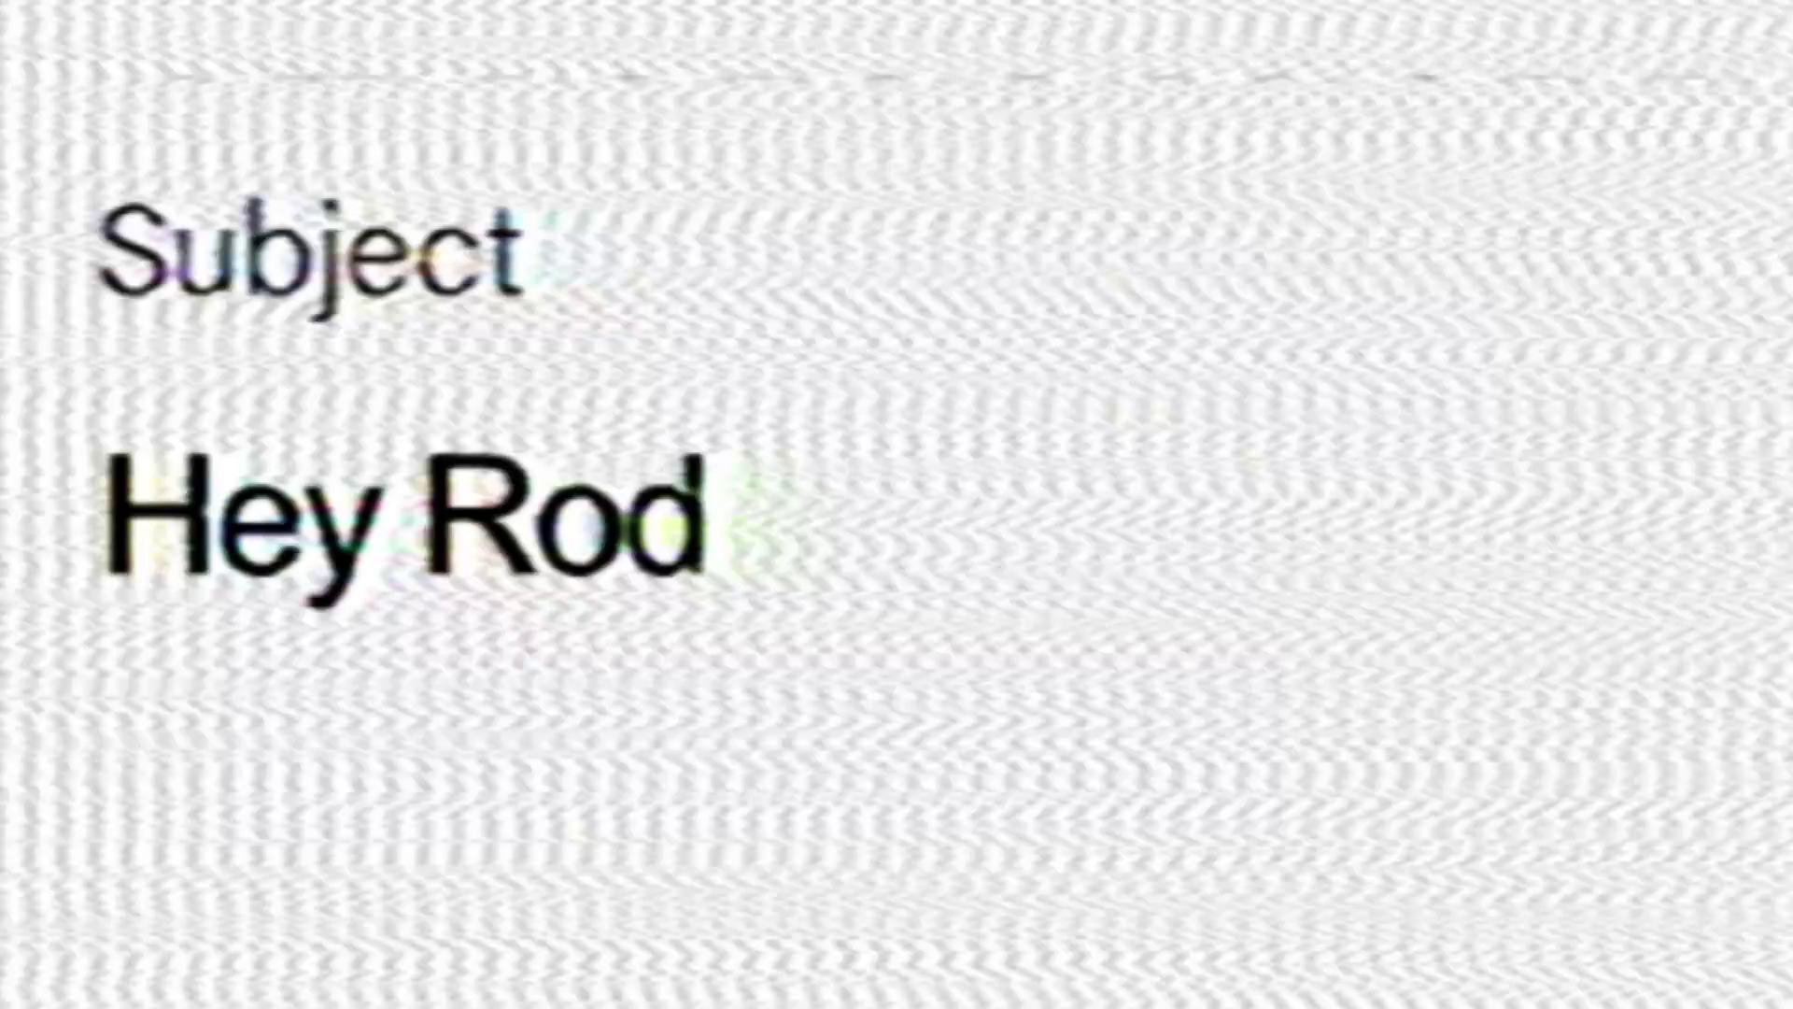
Step: Type 'in is amaizing' on the Rodin page
{"action": "type", "text": "in is amaizing"}
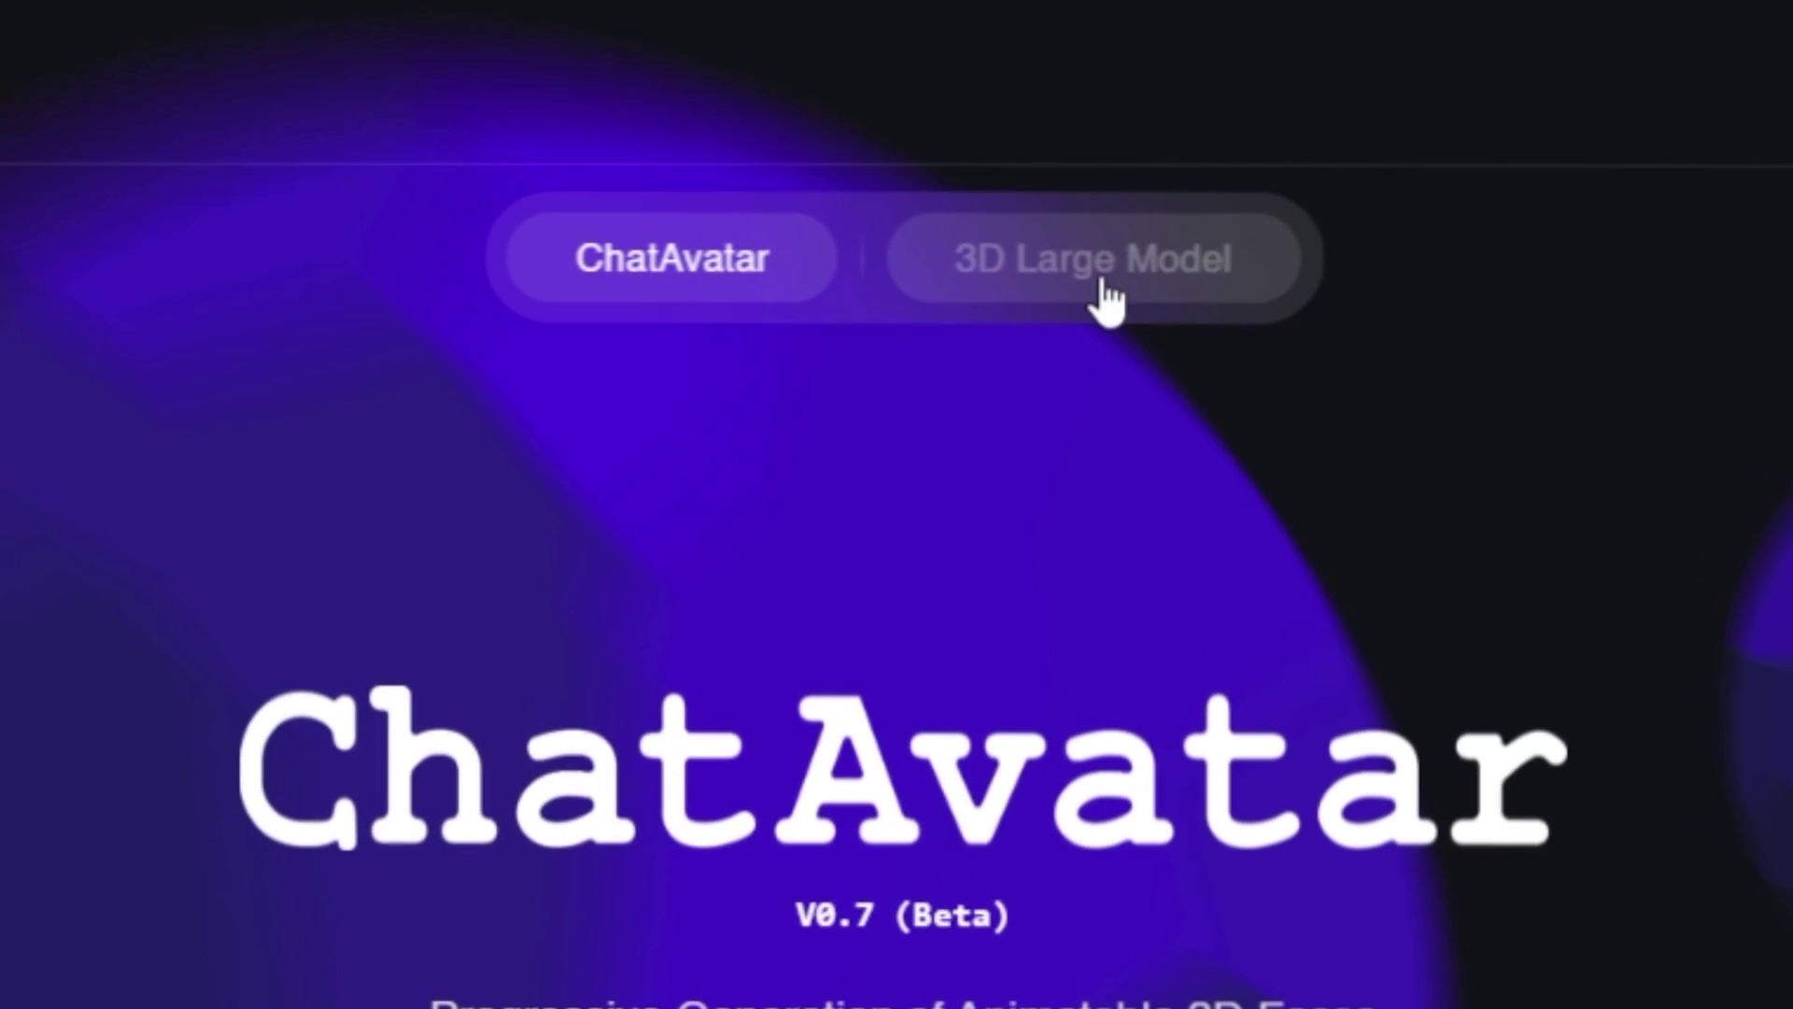
Step: In the Google tab, search for 'jason' mask PNG images
{"action": "left_click", "coordinate": [980, 117]}
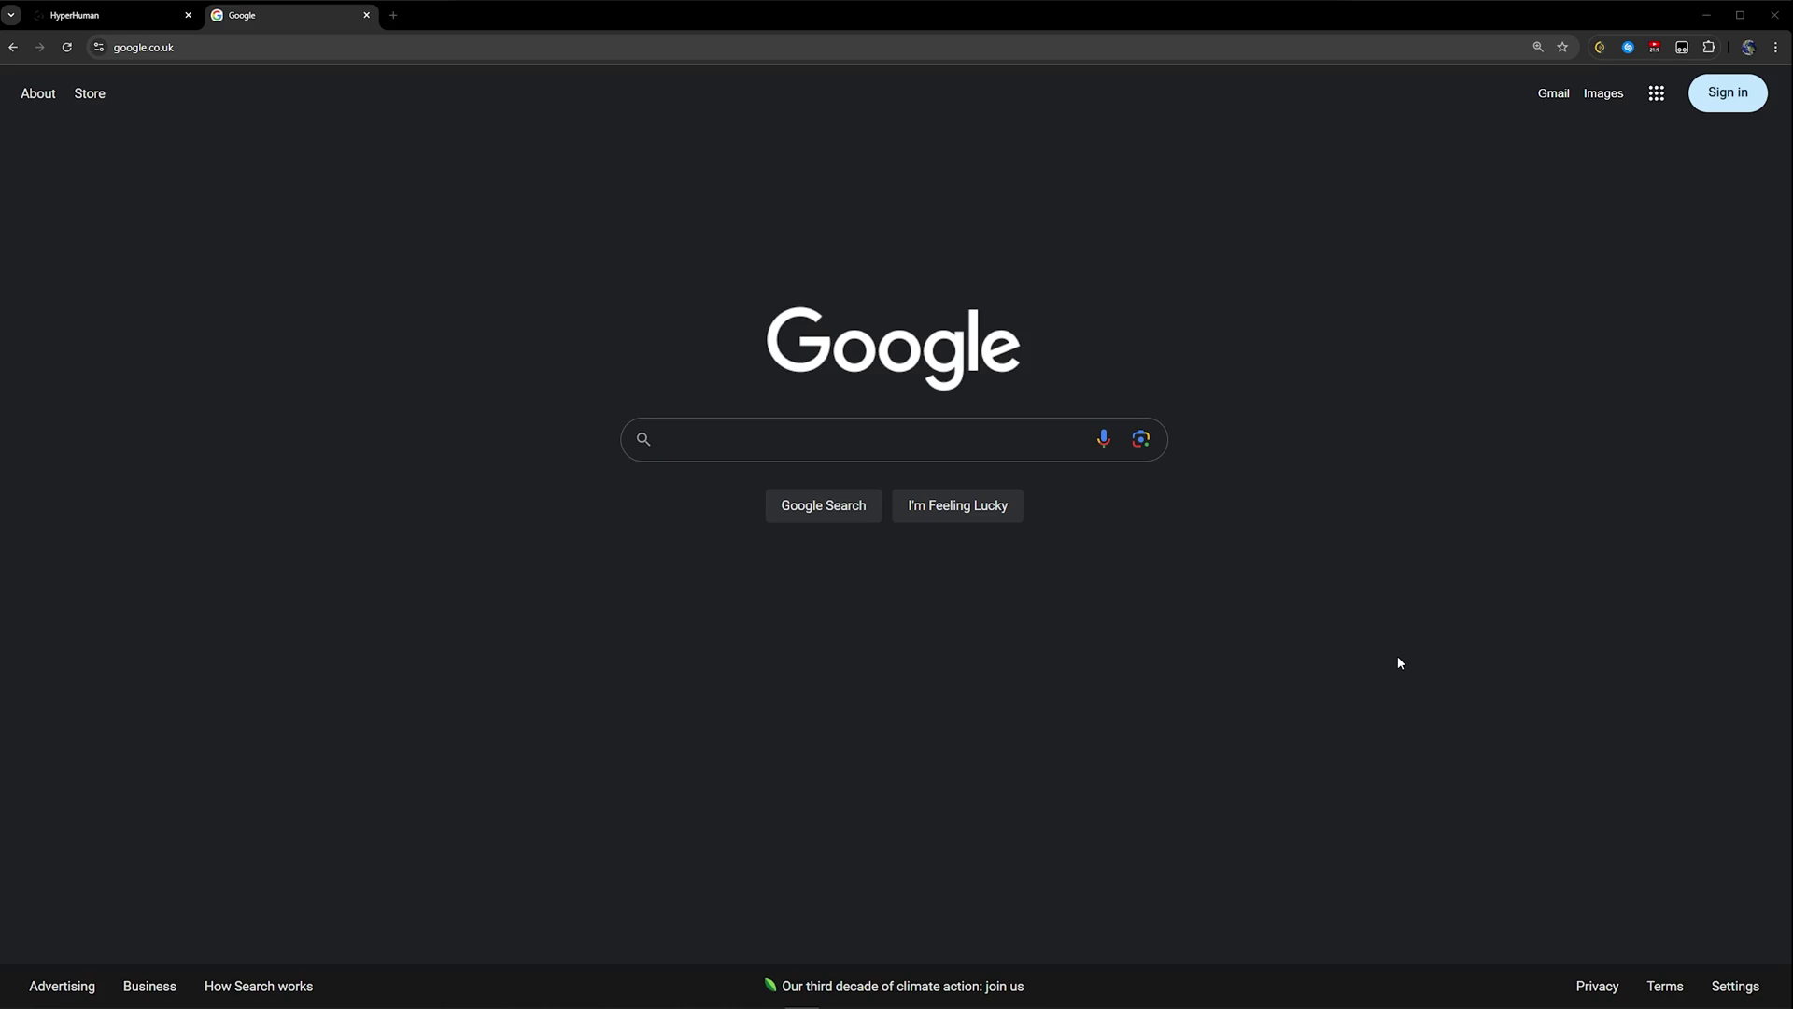
{"action": "left_click", "coordinate": [910, 452]}
{"action": "type", "text": "jason mask png"}
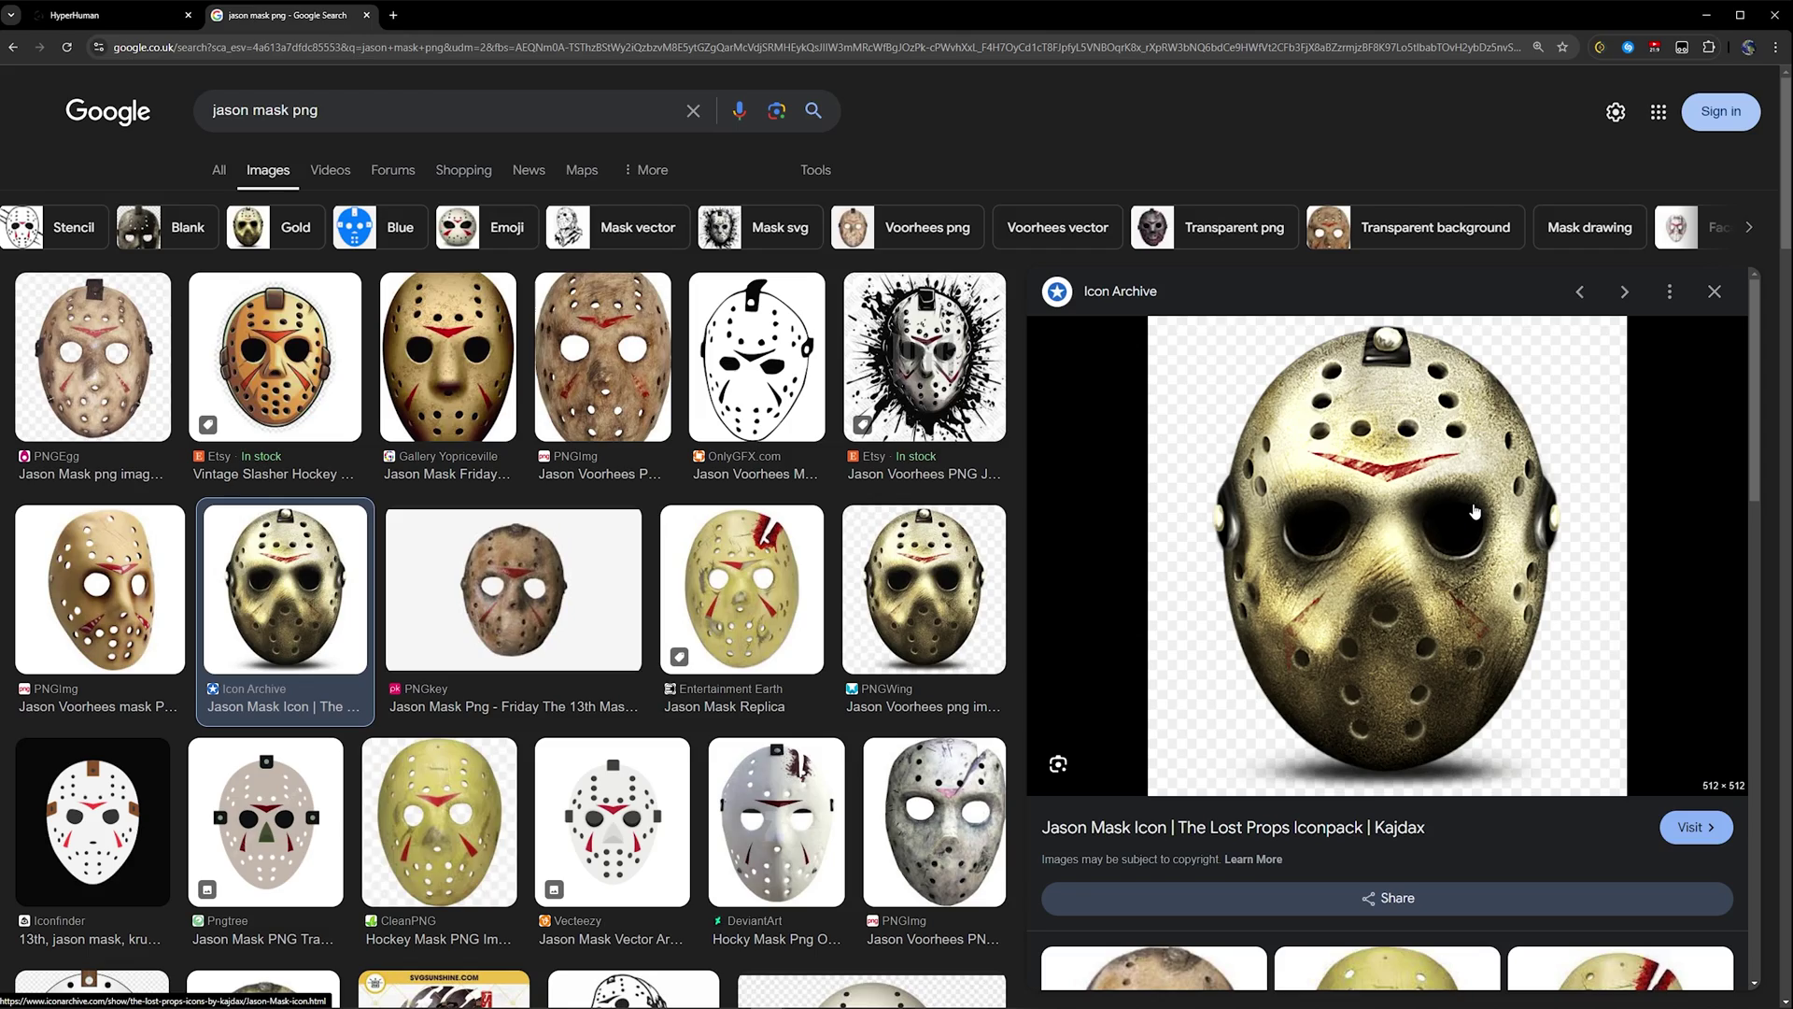
Step: Drag the Jason mask picture into Rodin's image slot, try Text Input, then discard the generated card
{"action": "left_click_drag", "start_coordinate": [1473, 510], "coordinate": [1049, 490]}
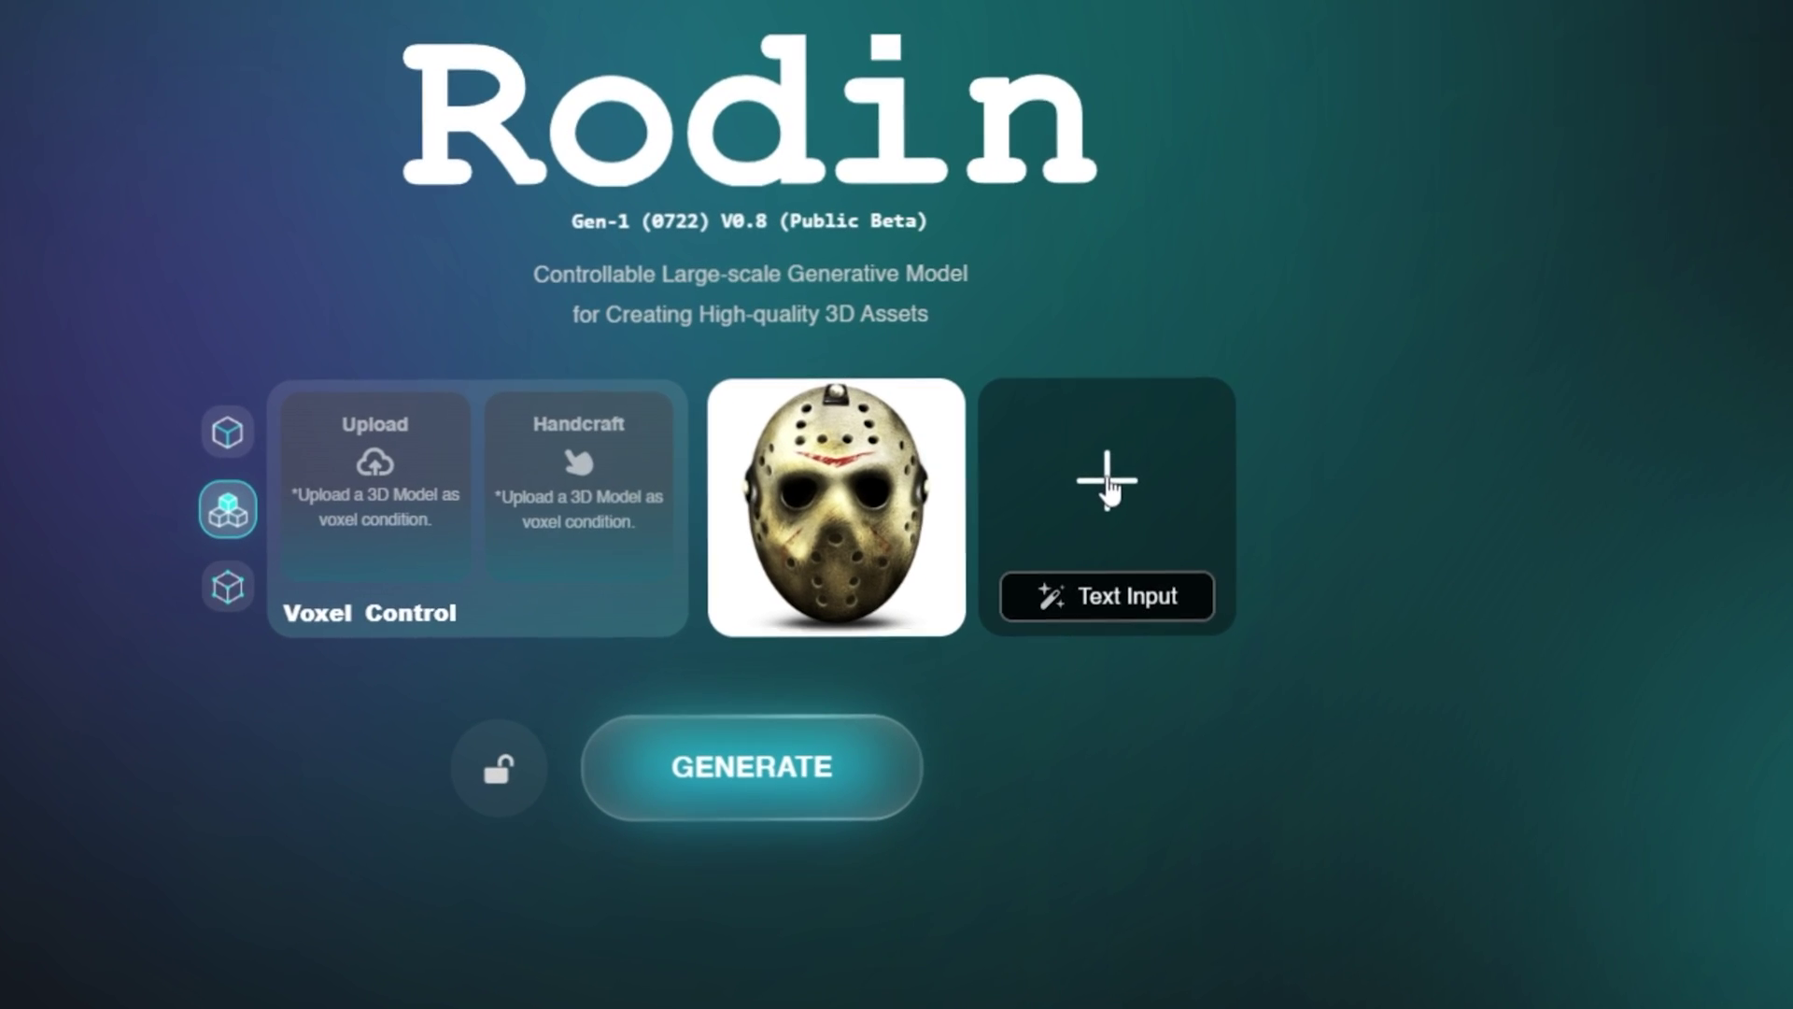
{"action": "left_click", "coordinate": [1086, 622]}
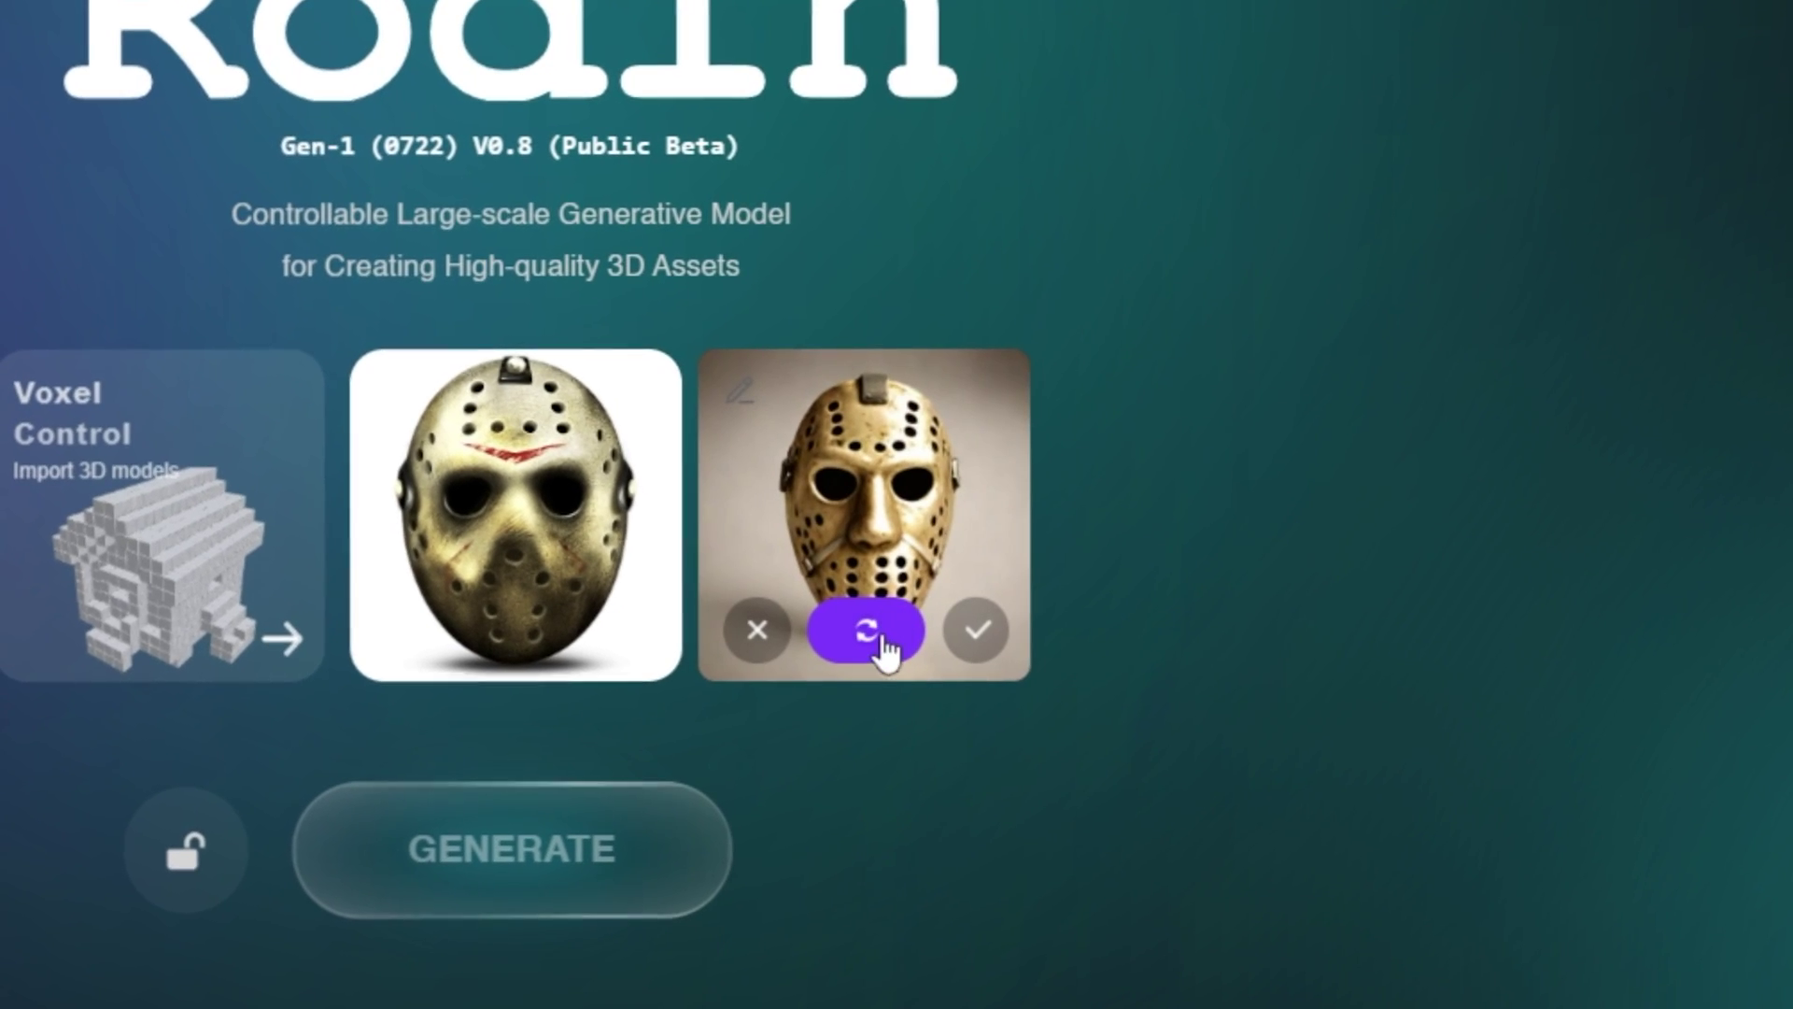
{"action": "left_click", "coordinate": [771, 623]}
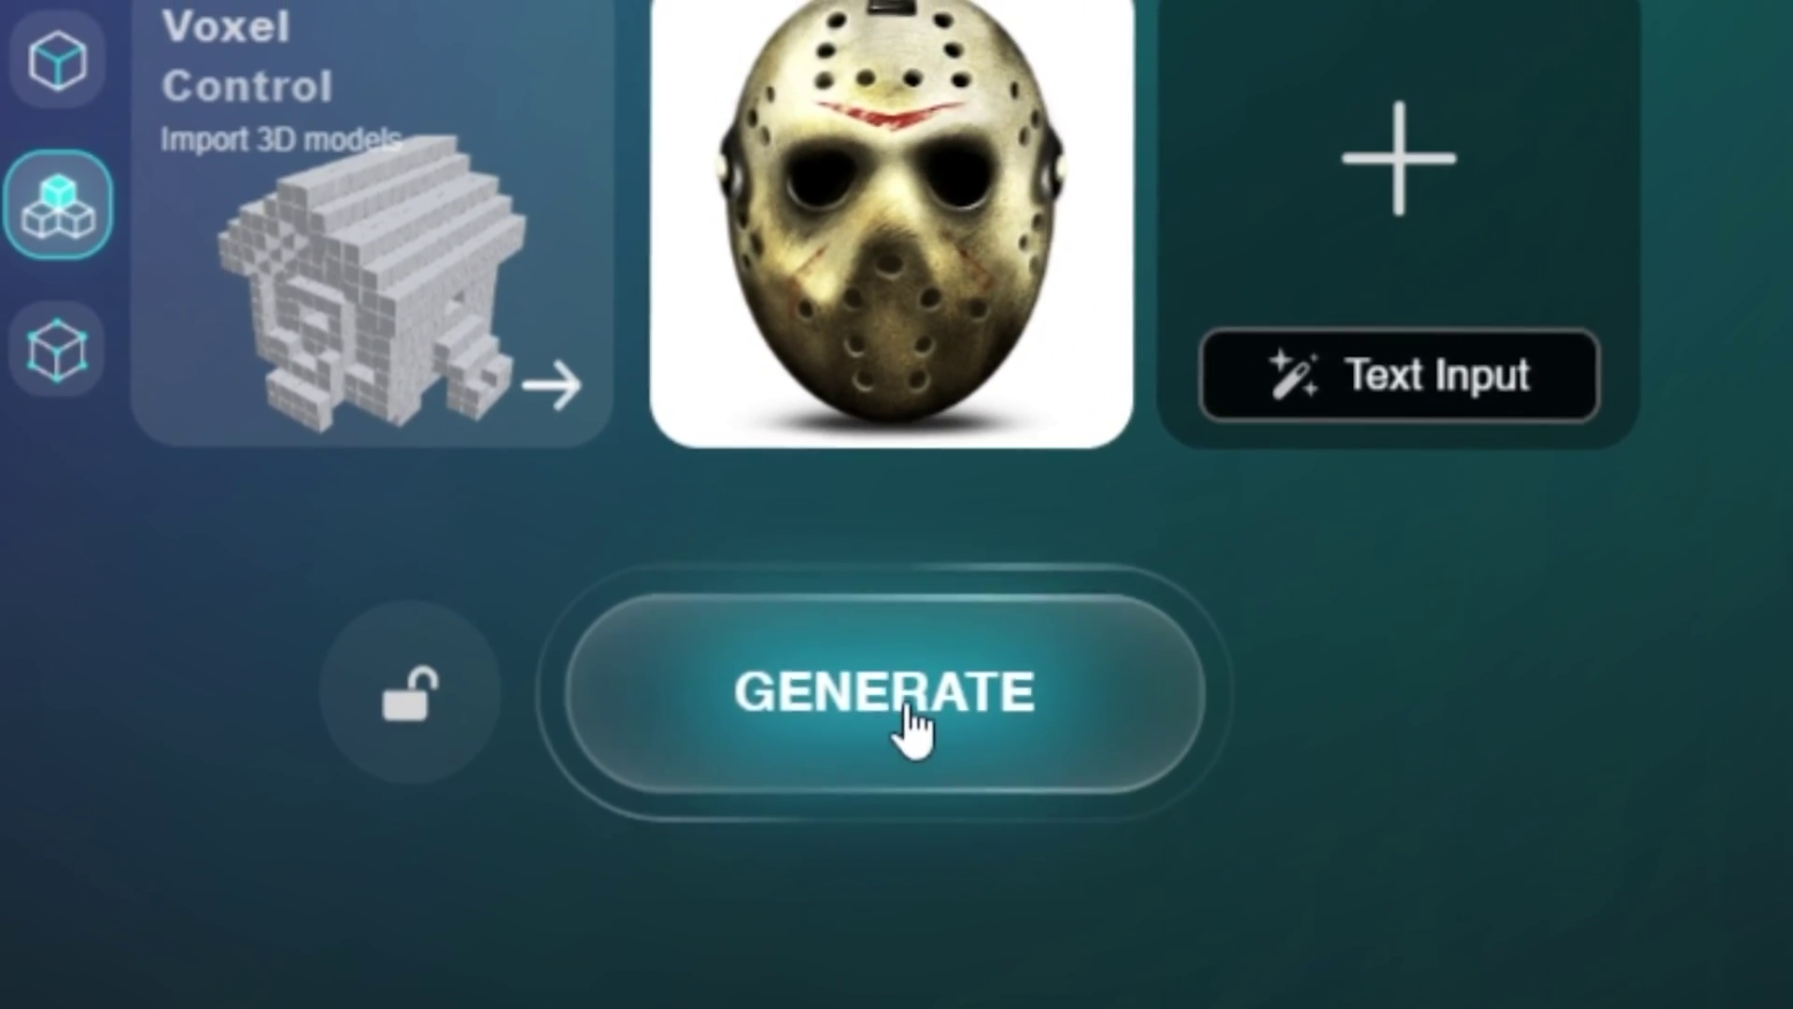
Step: Start generation and pick Bounding Box as the geometry control
{"action": "left_click", "coordinate": [538, 854]}
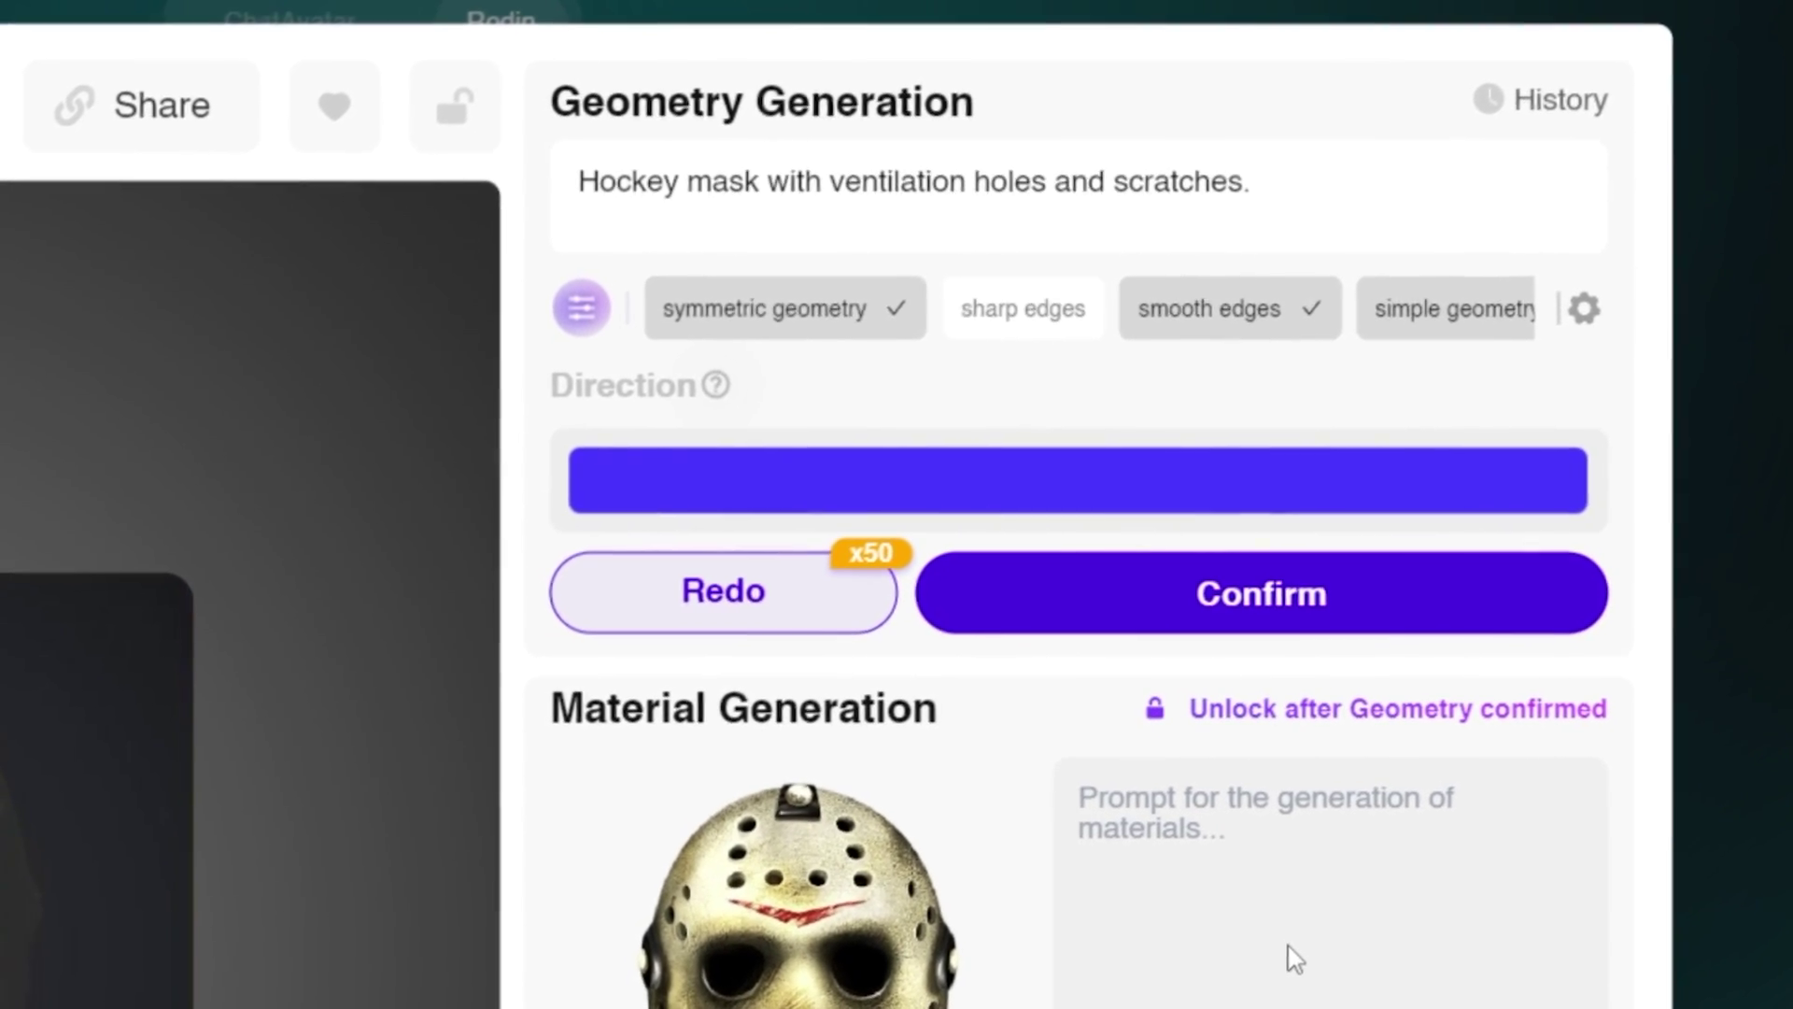
{"action": "left_click", "coordinate": [595, 300]}
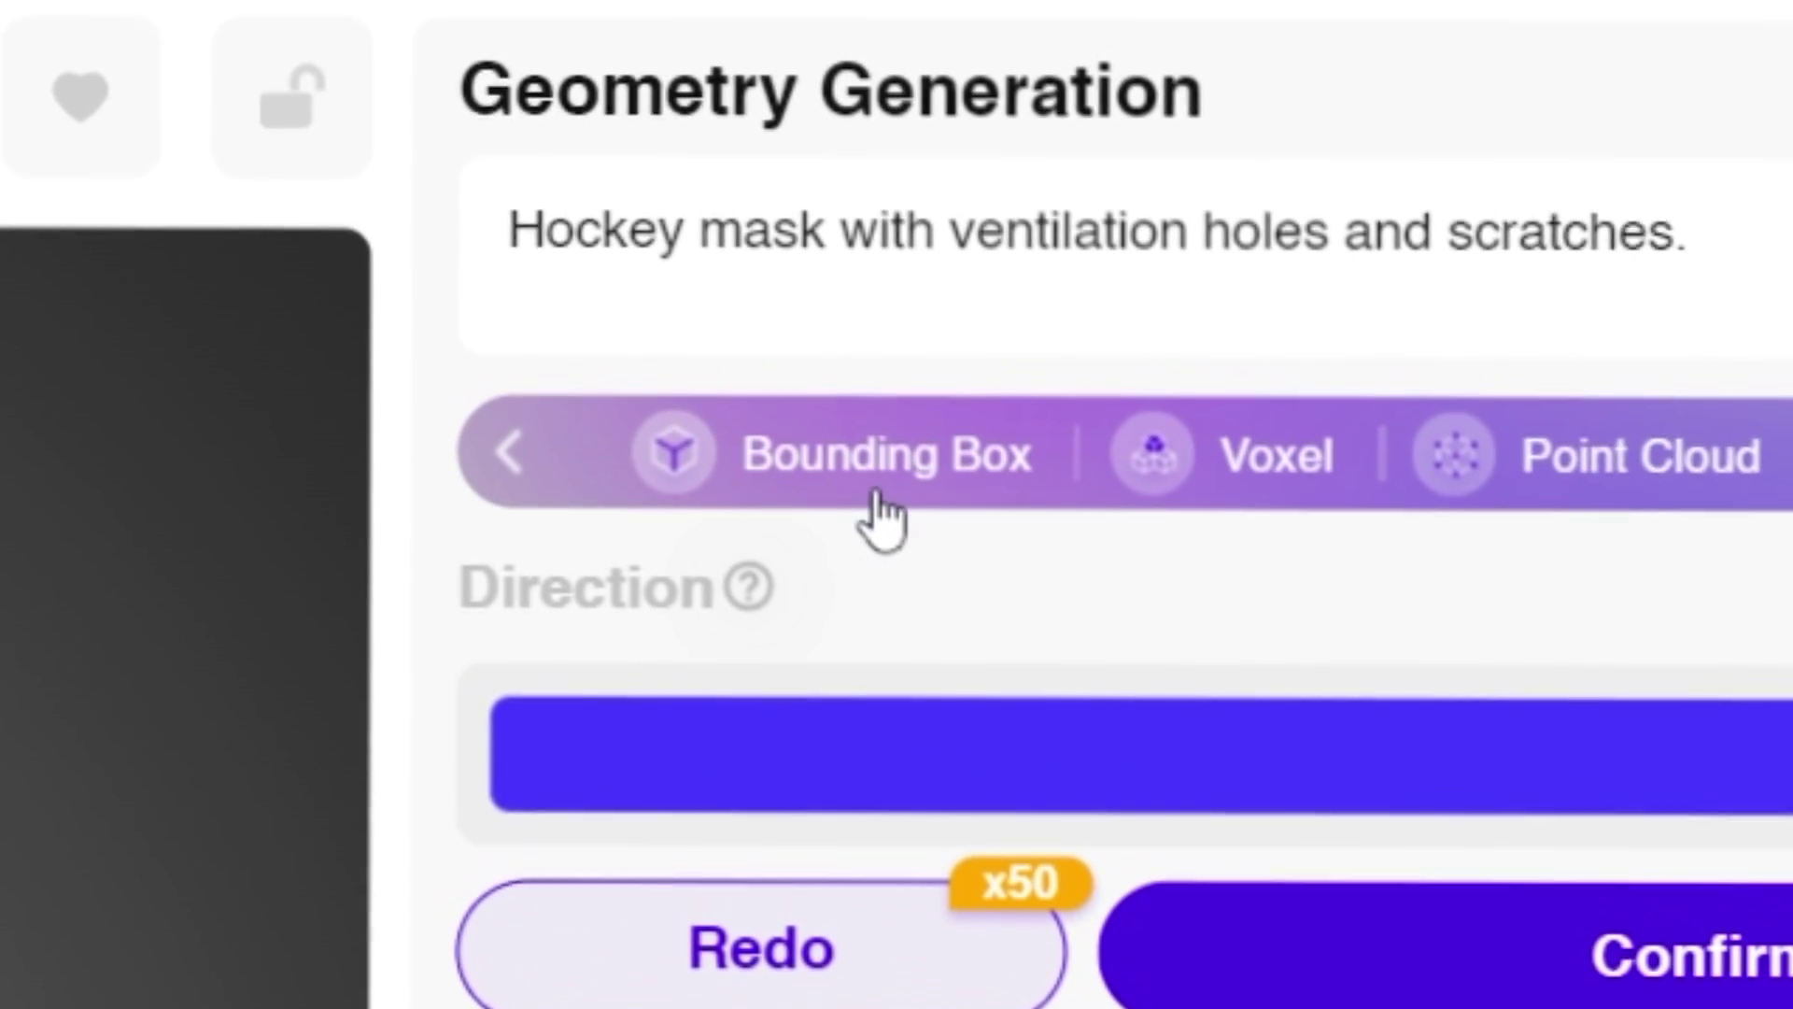
{"action": "left_click", "coordinate": [889, 462]}
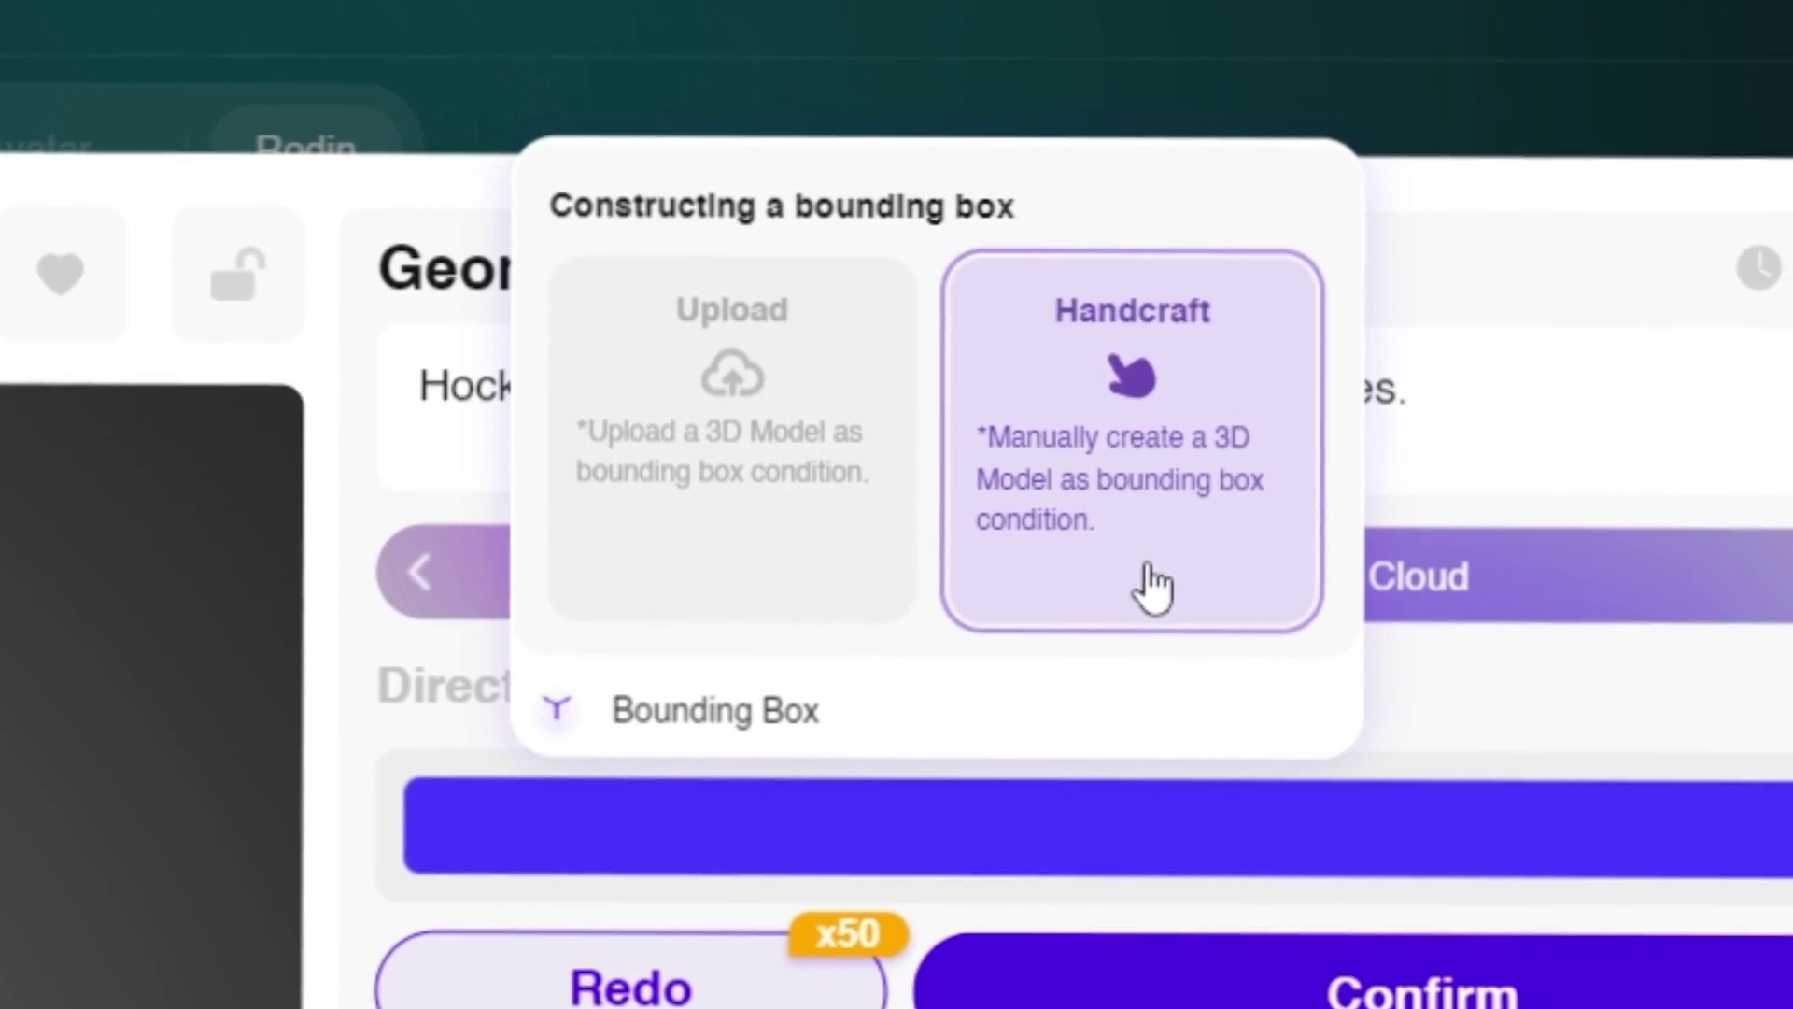
Step: Build a handcrafted bounding box of 100 × 134 × 100 and confirm it
{"action": "left_click", "coordinate": [1121, 583]}
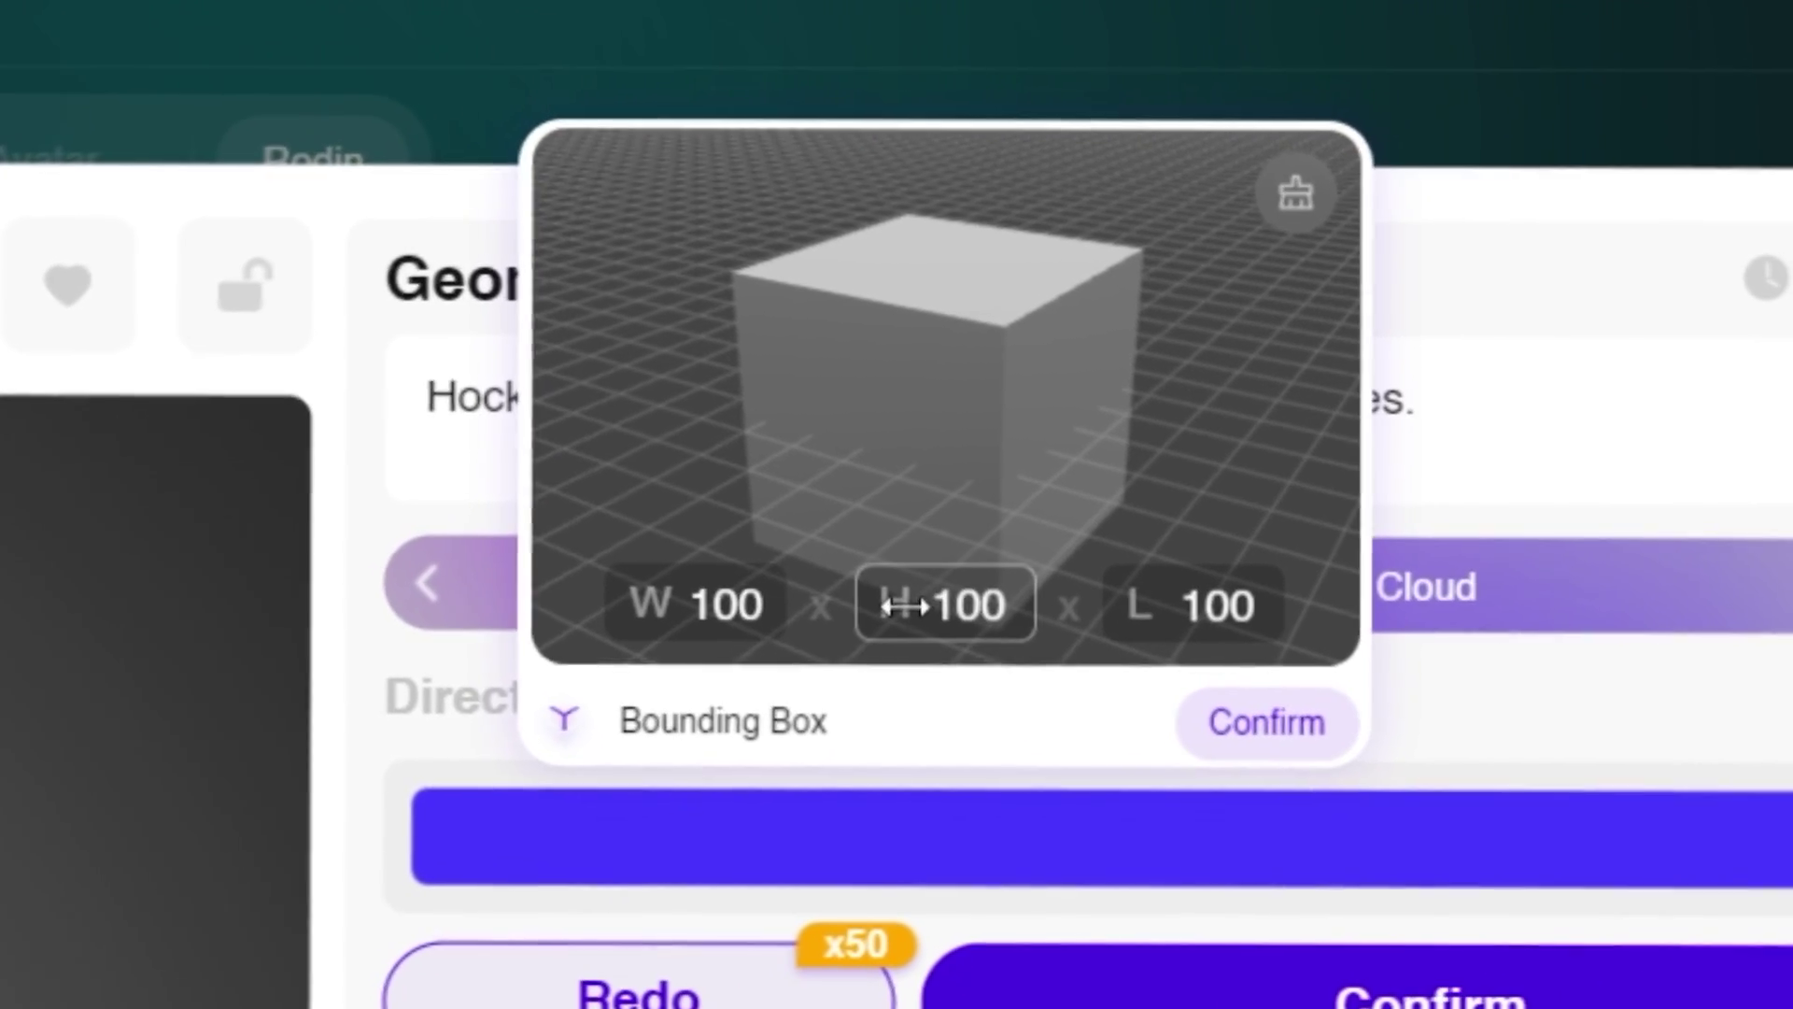
{"action": "left_click_drag", "start_coordinate": [934, 598], "coordinate": [1367, 665]}
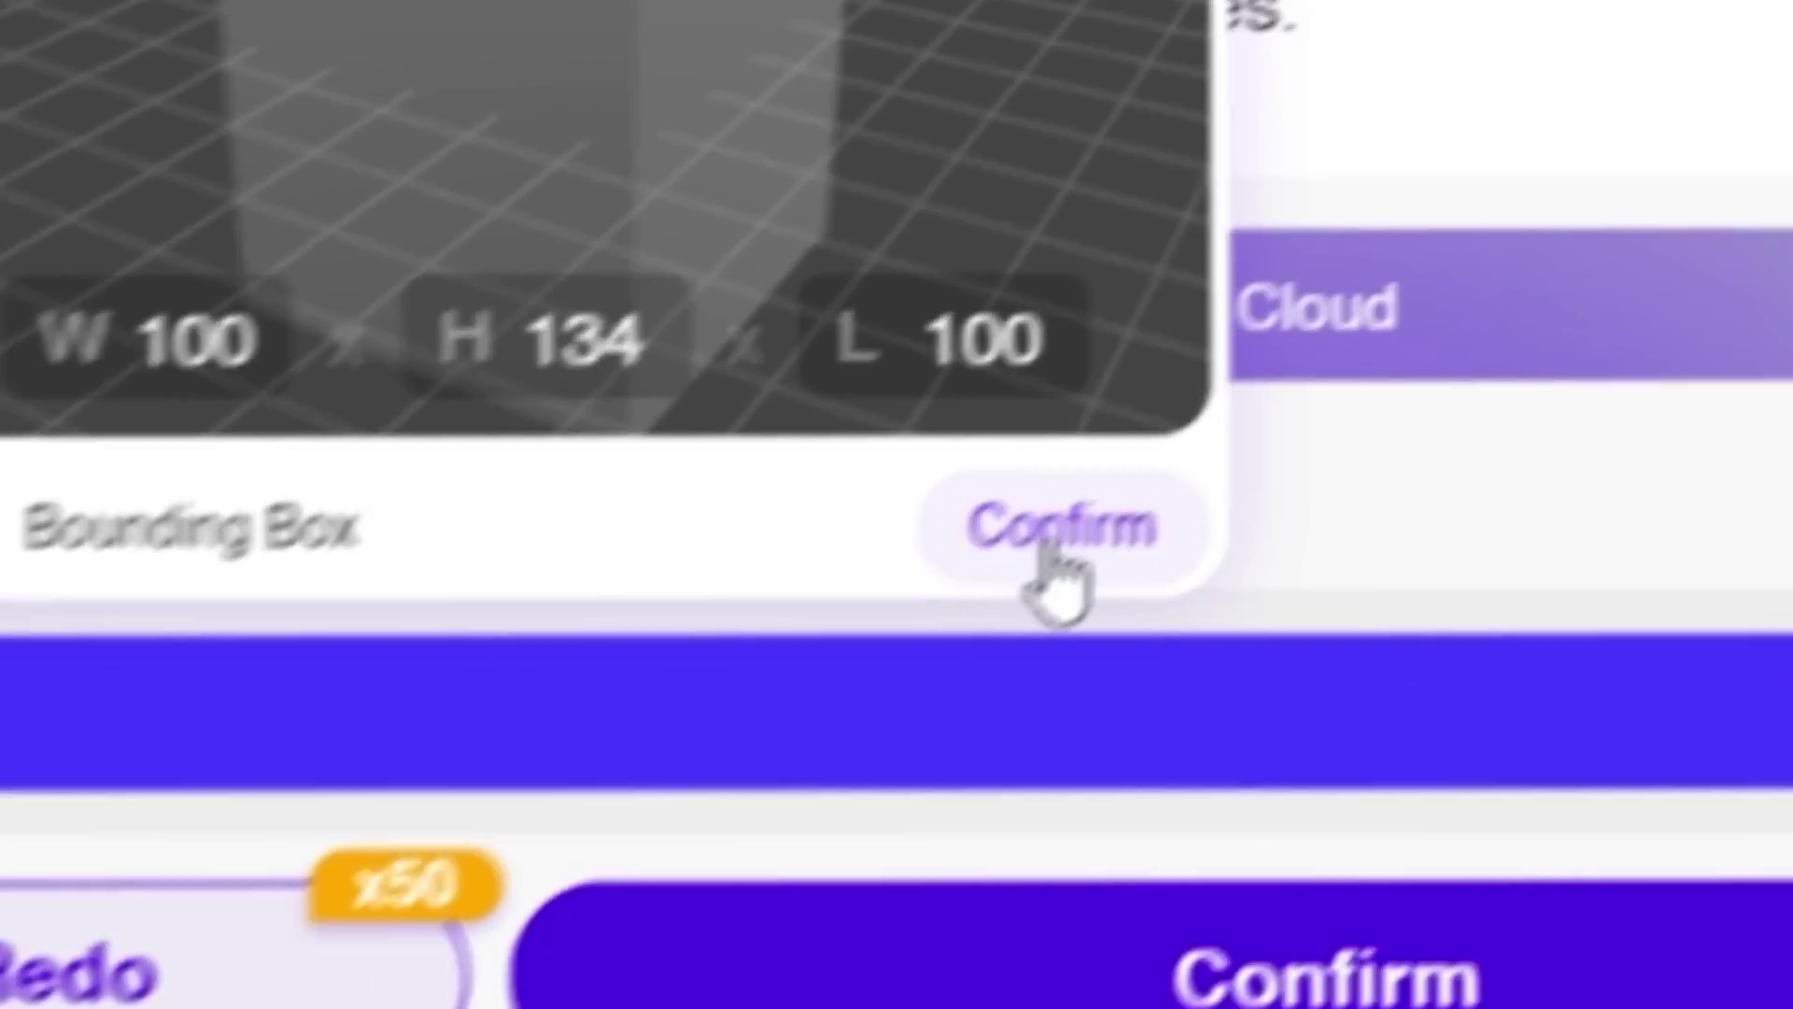
{"action": "left_click", "coordinate": [1007, 588]}
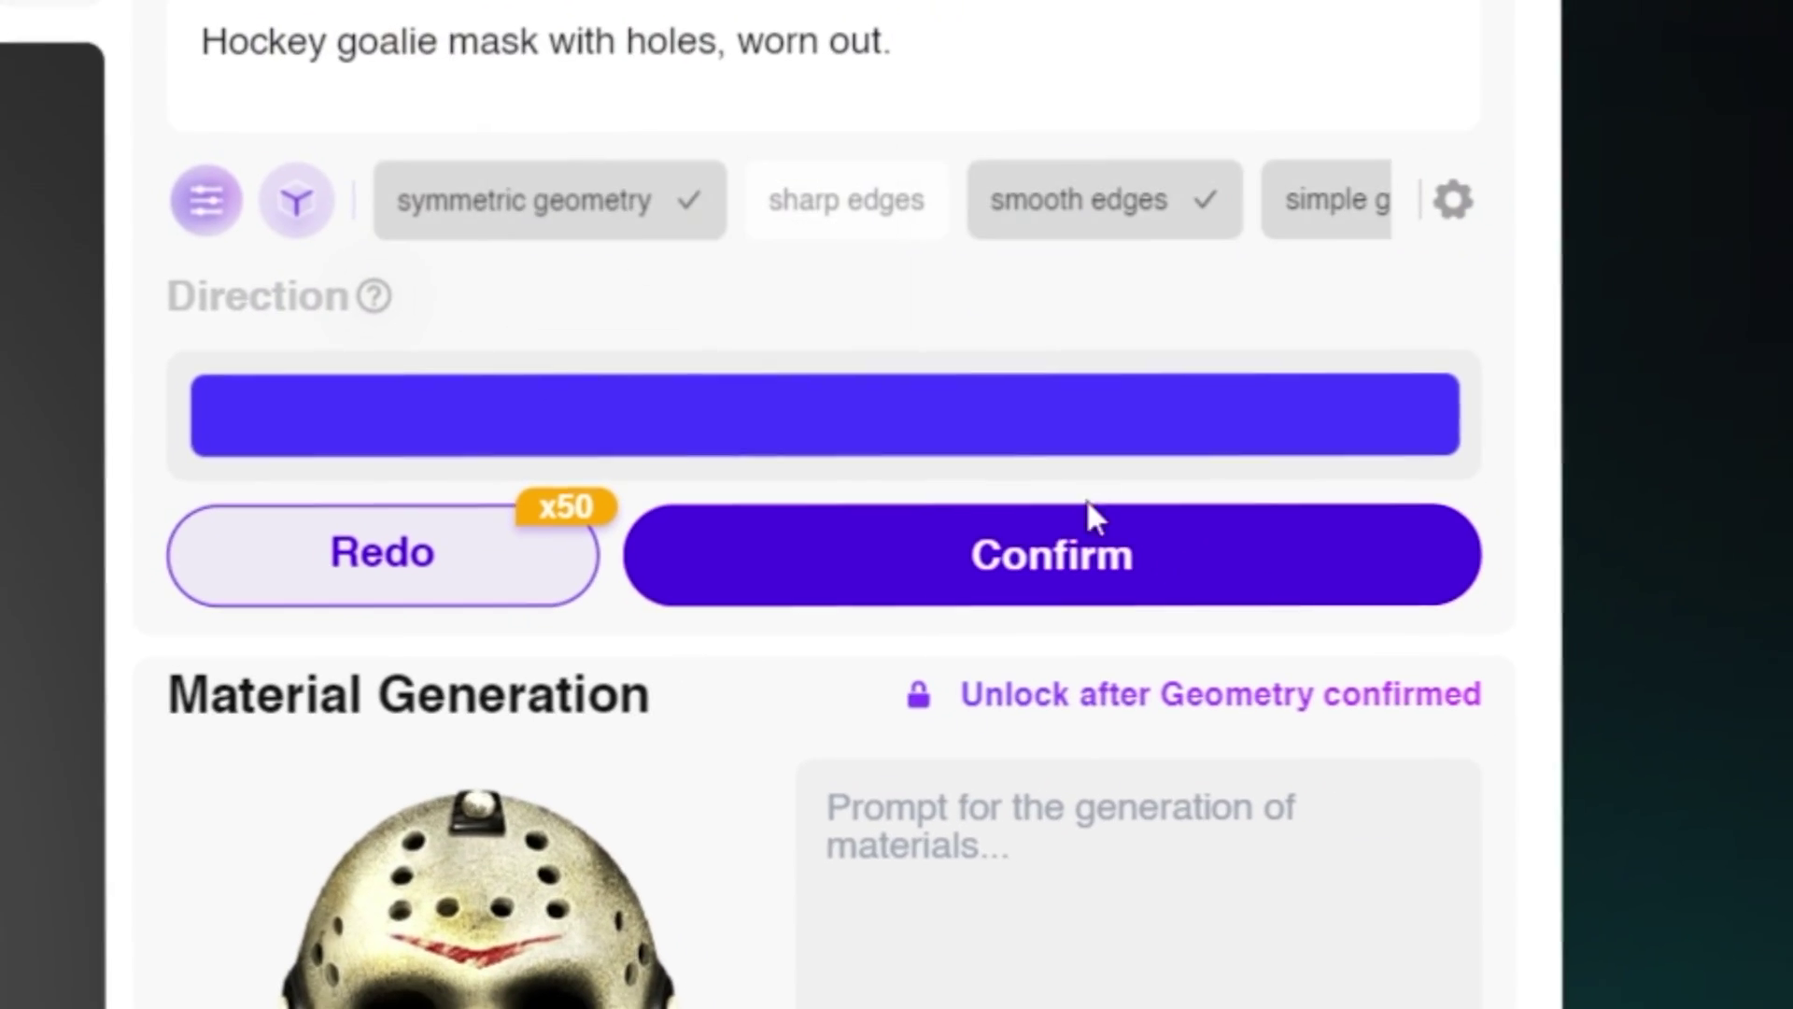
Step: Confirm the generated mask geometry, then generate its material from the reference image
{"action": "left_click", "coordinate": [1779, 542]}
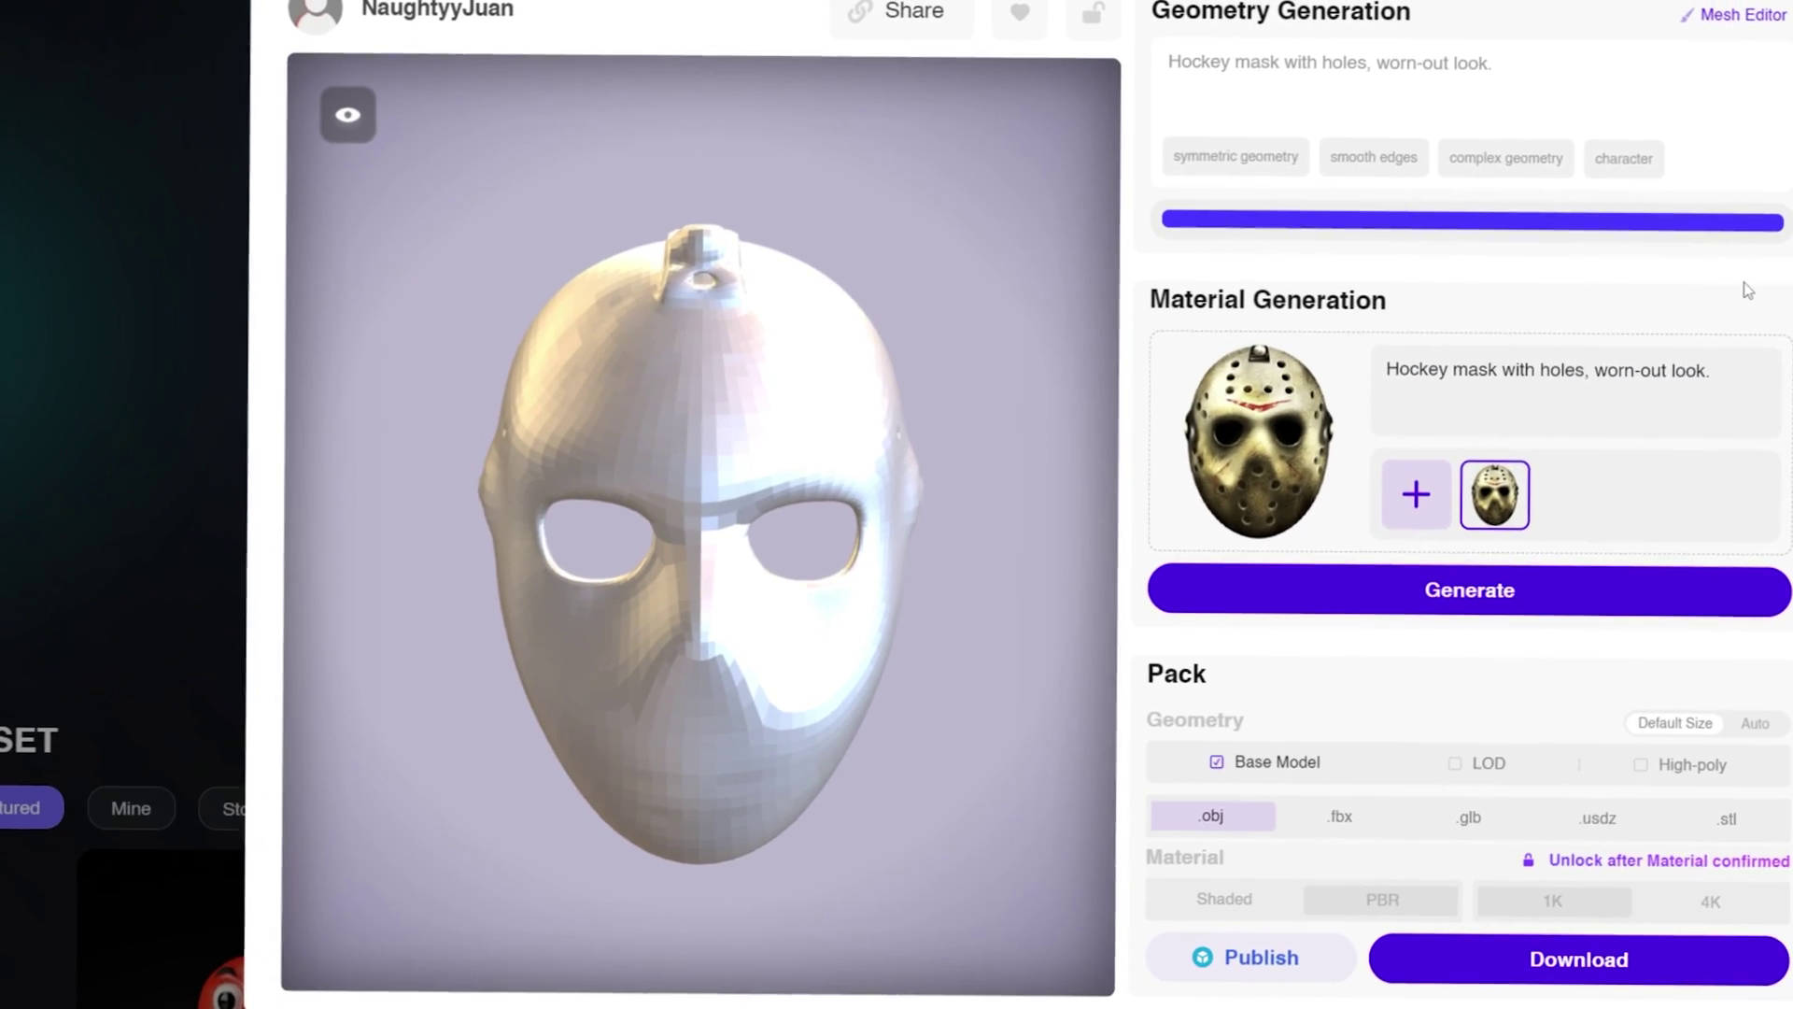
{"action": "left_click_drag", "start_coordinate": [720, 564], "coordinate": [666, 657]}
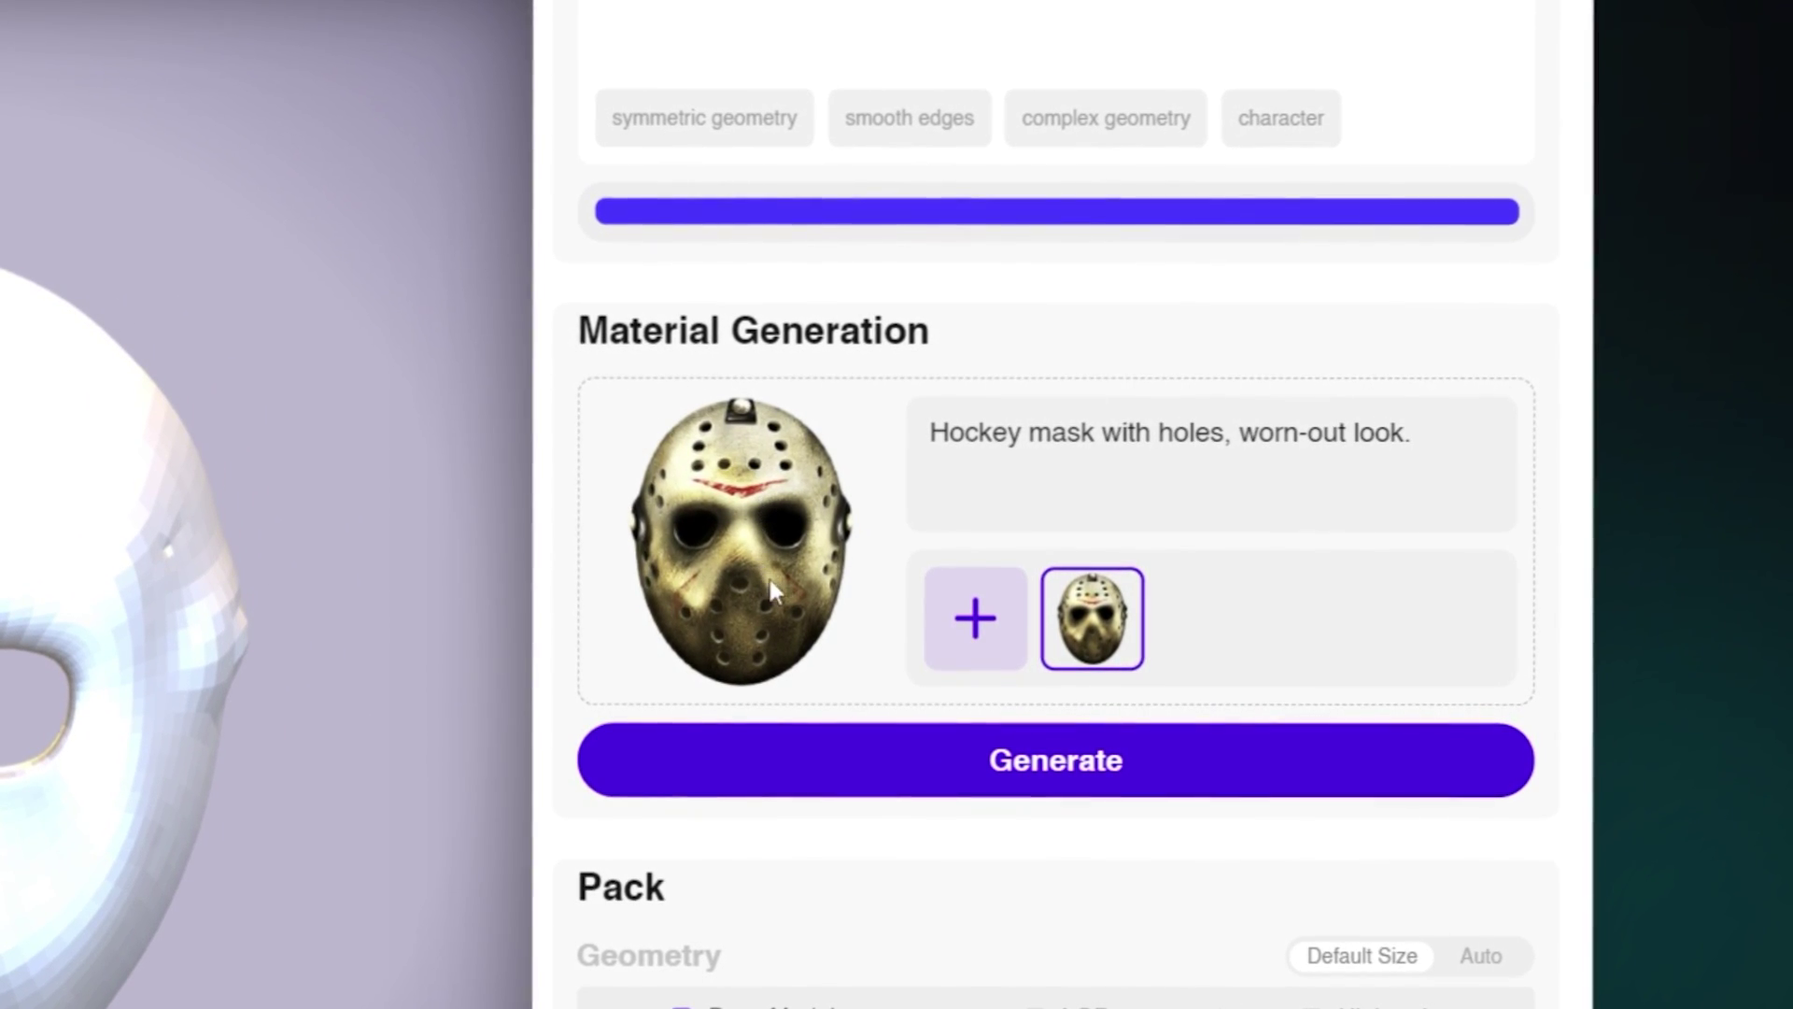
{"action": "left_click", "coordinate": [1033, 757]}
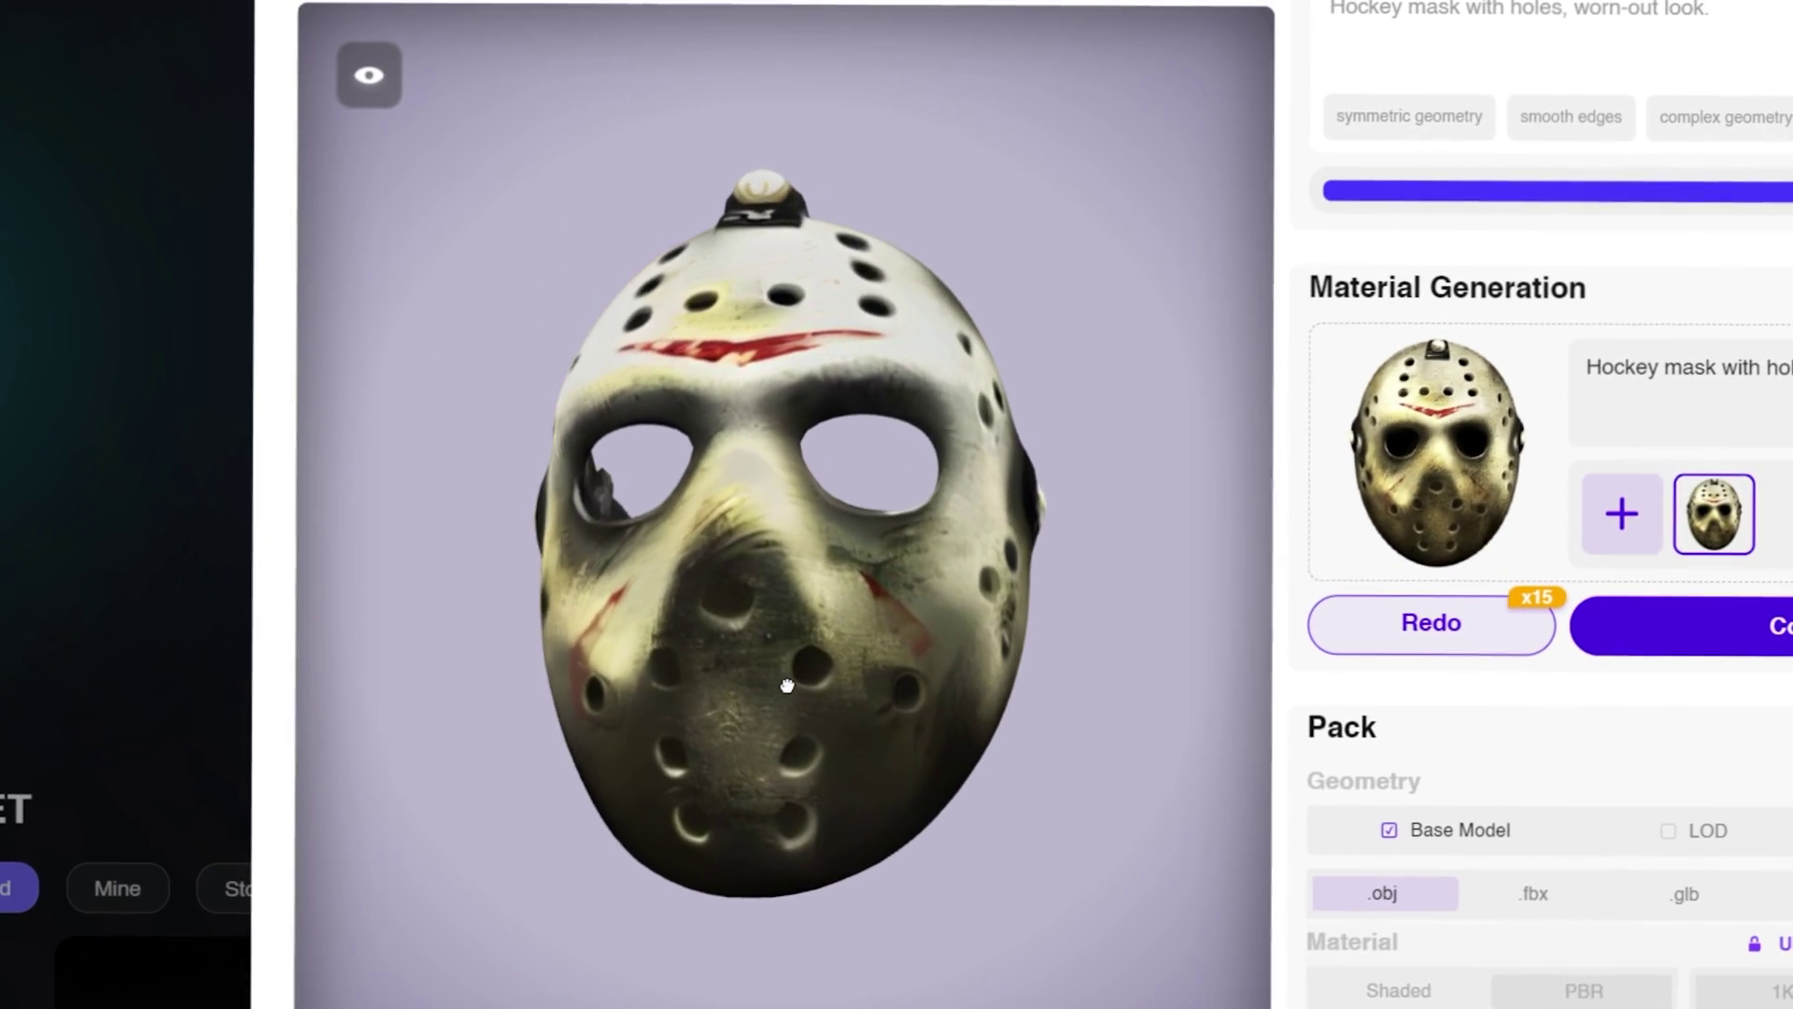
{"action": "left_click_drag", "start_coordinate": [787, 687], "coordinate": [710, 761]}
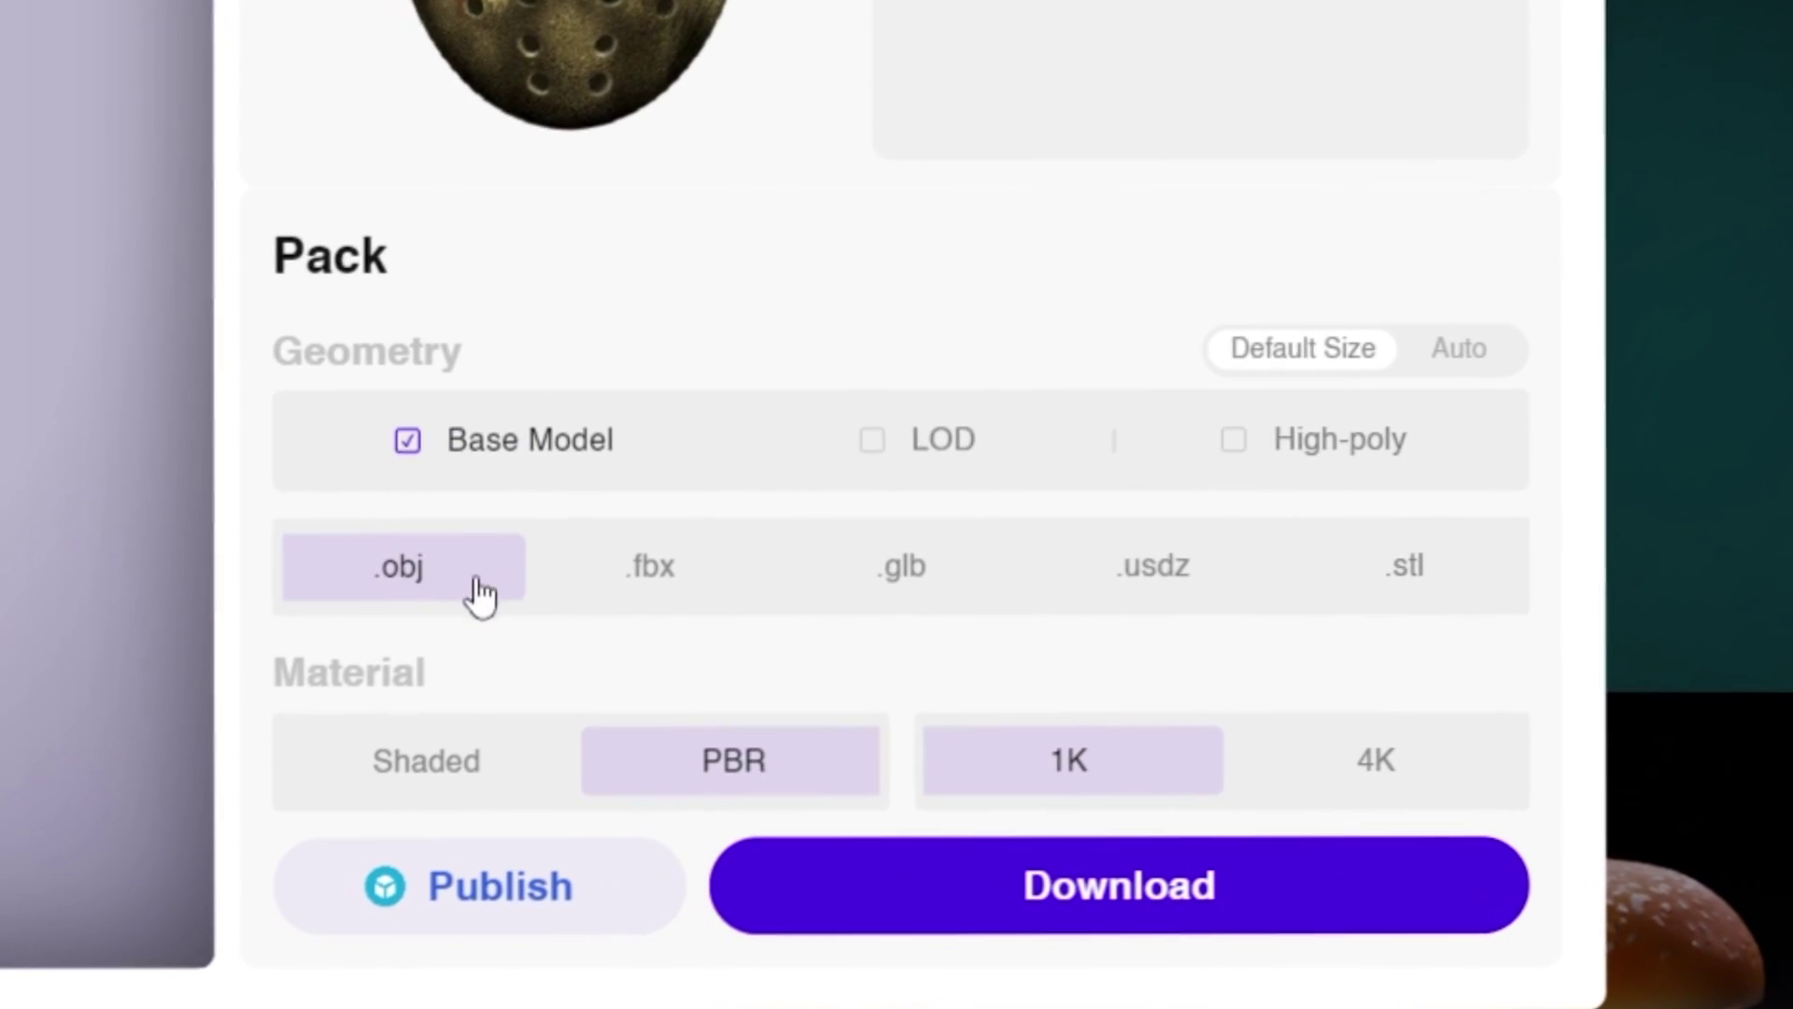
Step: Set the export pack to .obj with 4K PBR textures and download it
{"action": "left_click", "coordinate": [652, 577]}
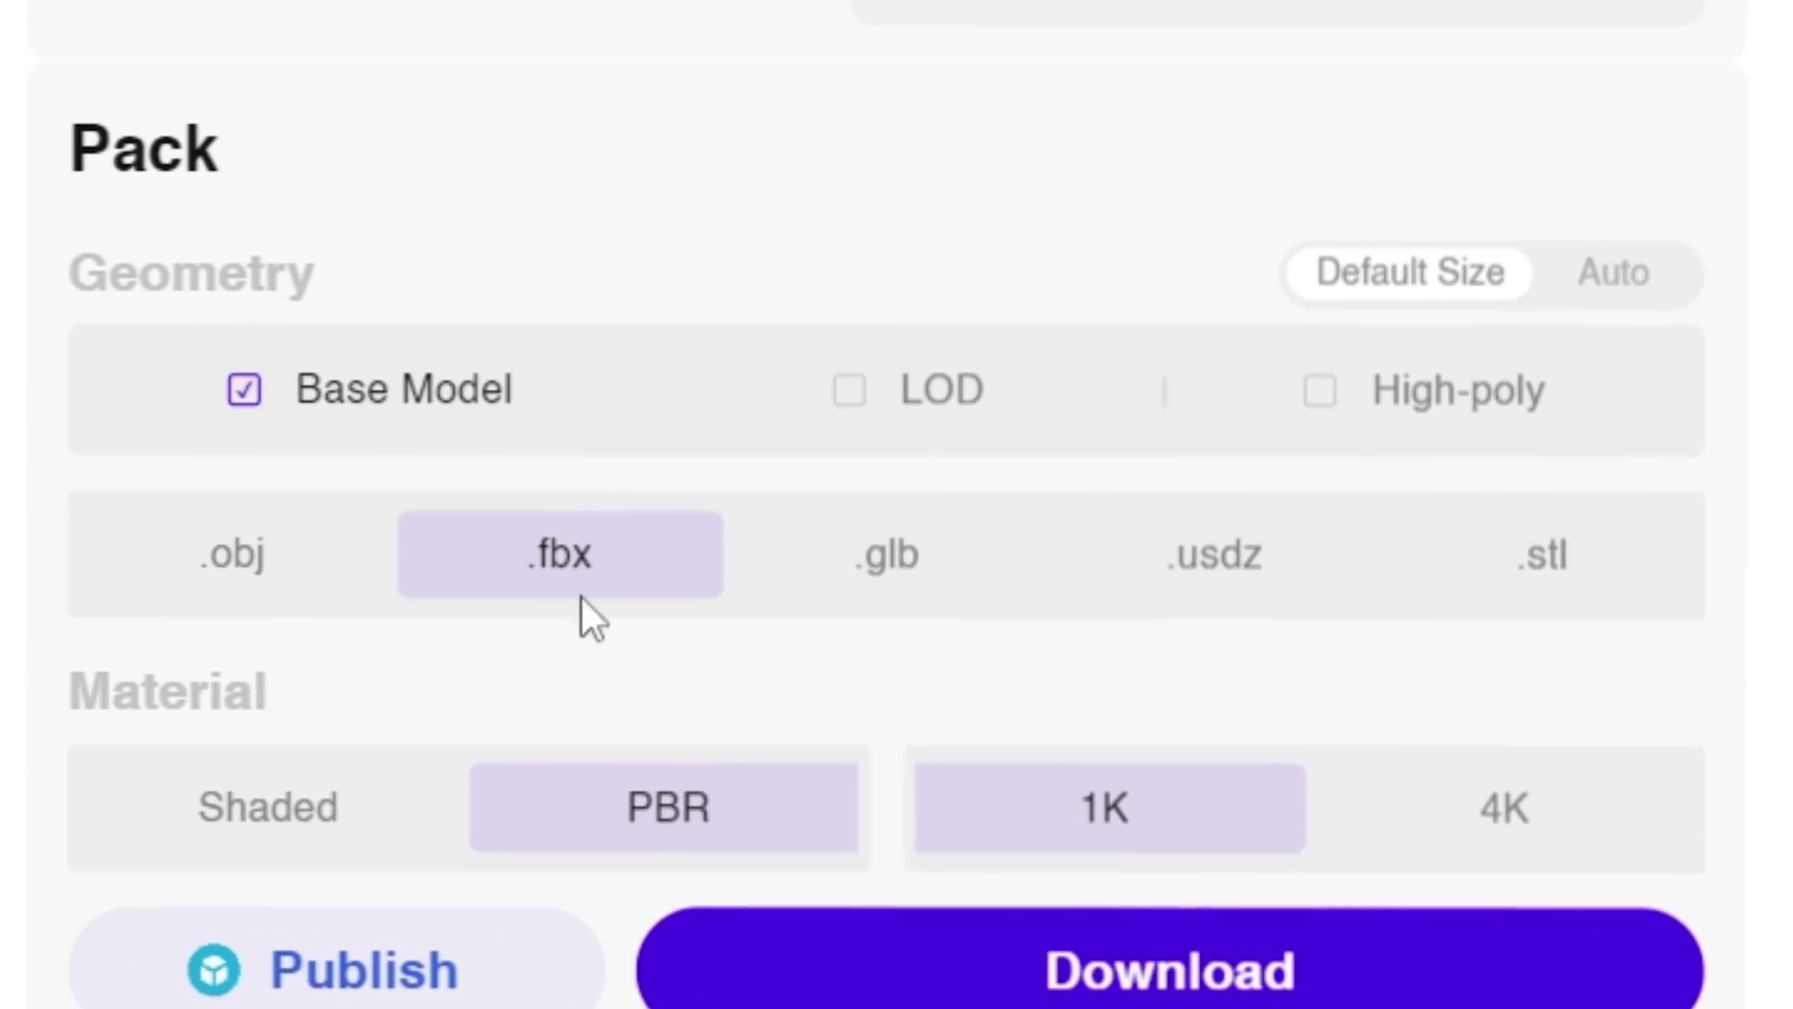
{"action": "left_click", "coordinate": [914, 598]}
{"action": "left_click", "coordinate": [1238, 573]}
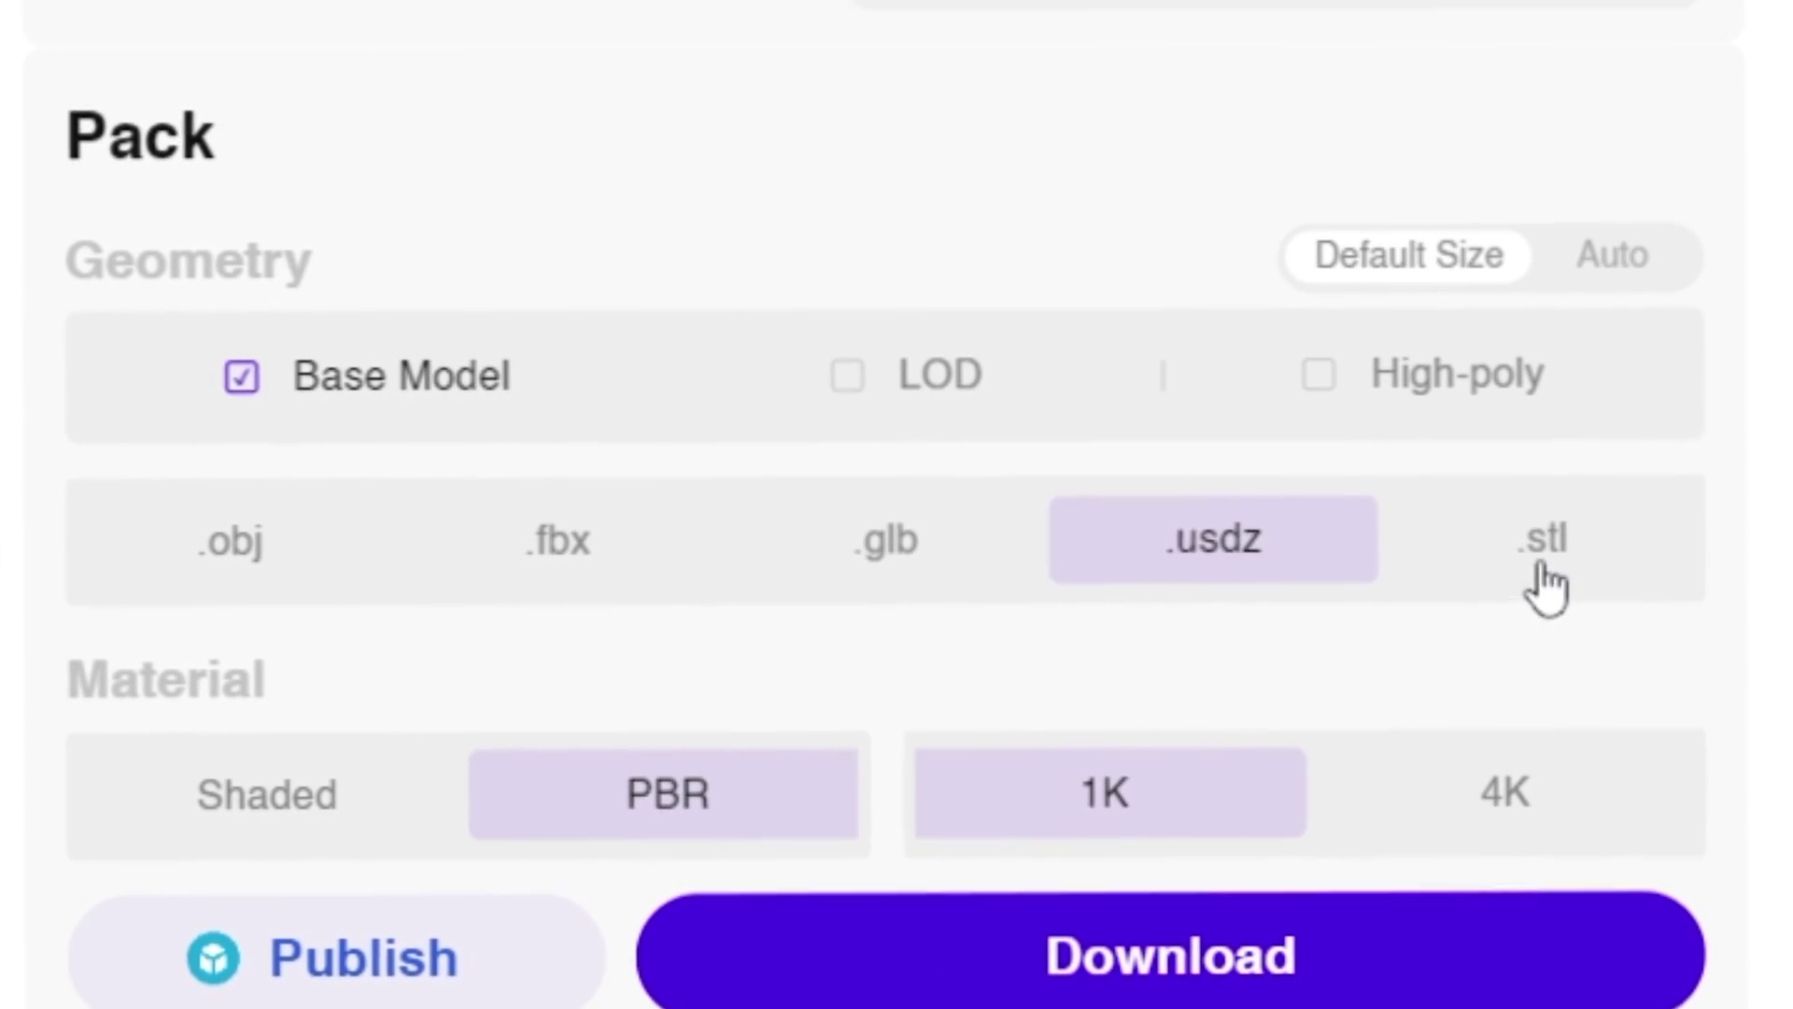
{"action": "left_click", "coordinate": [264, 567]}
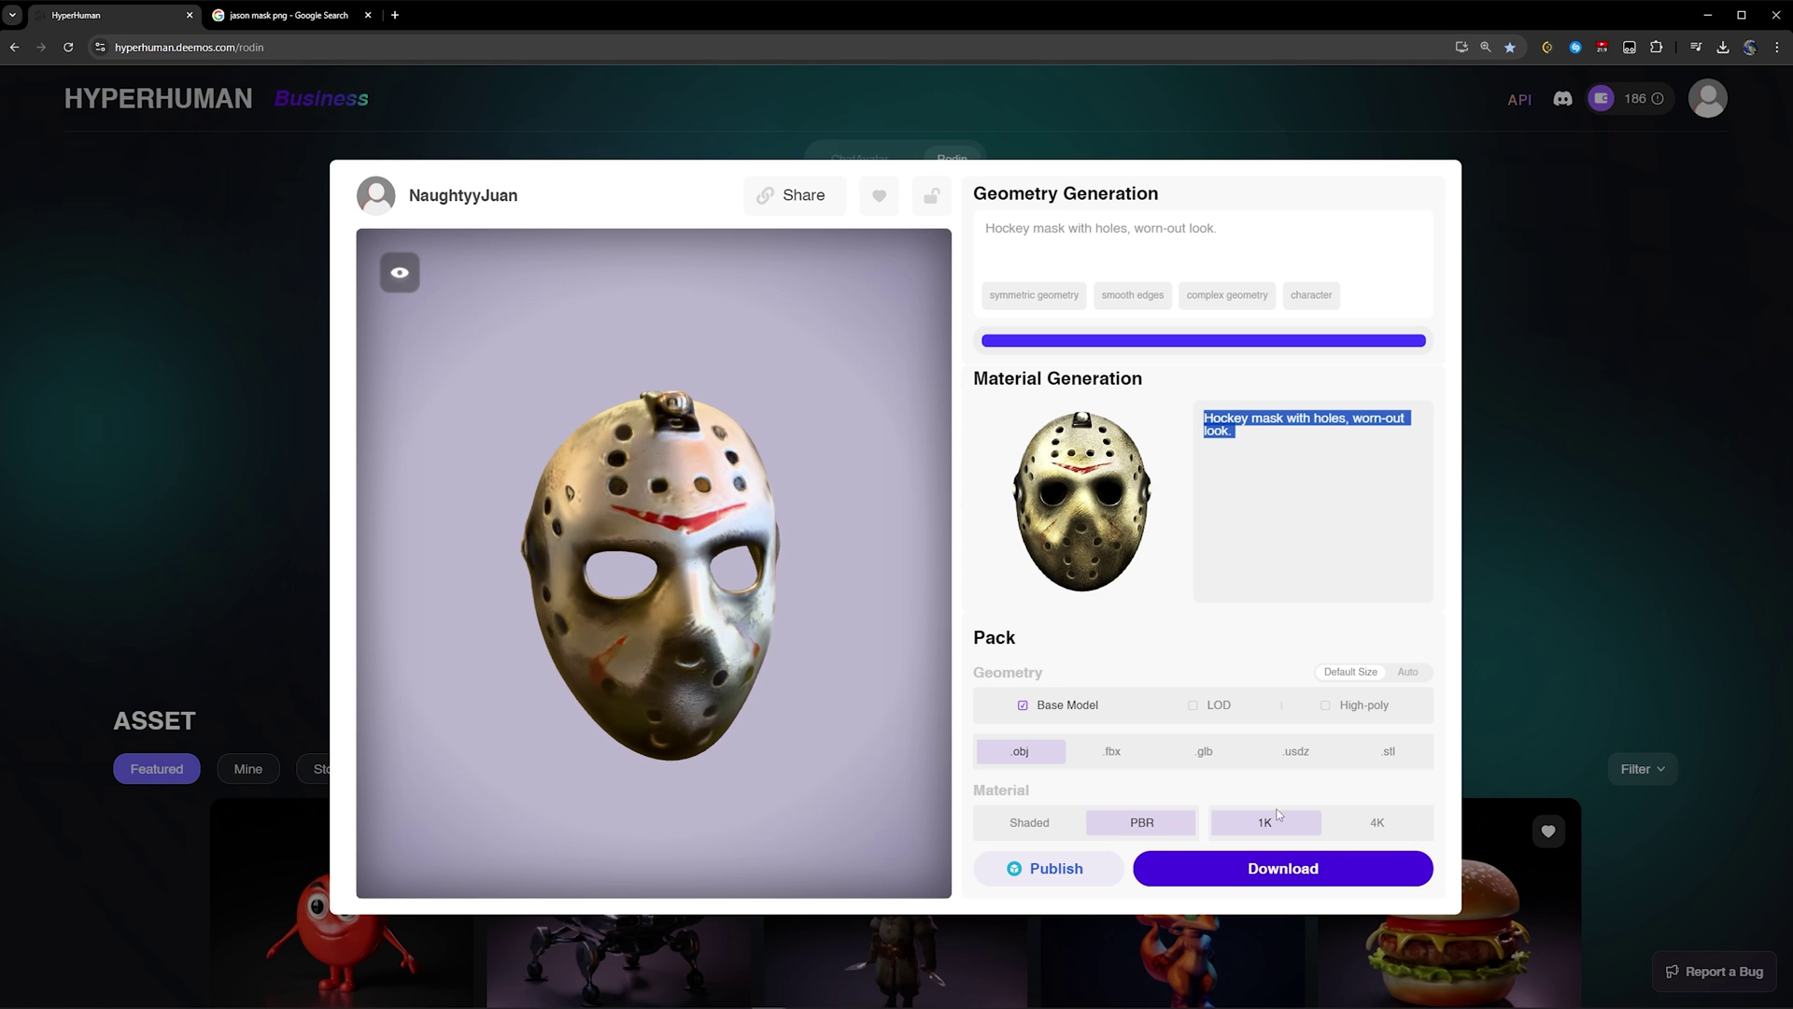
{"action": "left_click", "coordinate": [1376, 825]}
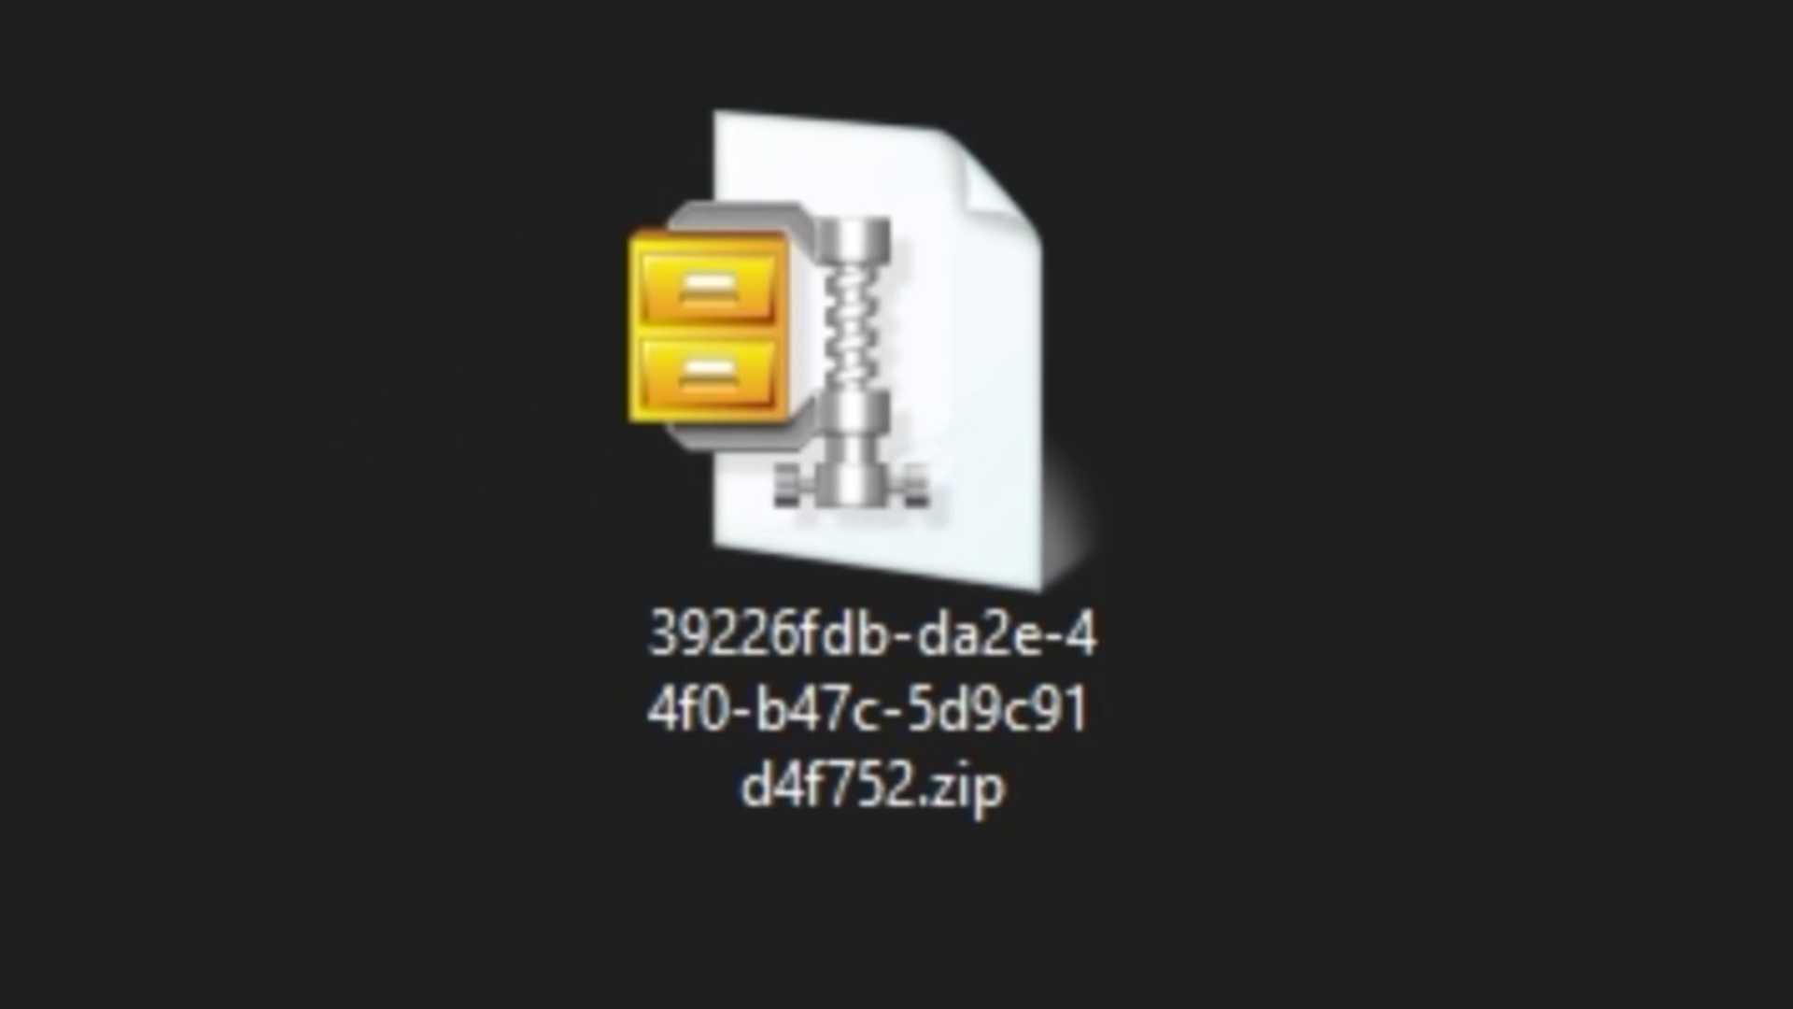
Step: Extract the zip here and select base.obj plus the five texture PNGs
{"action": "right_click", "coordinate": [950, 433]}
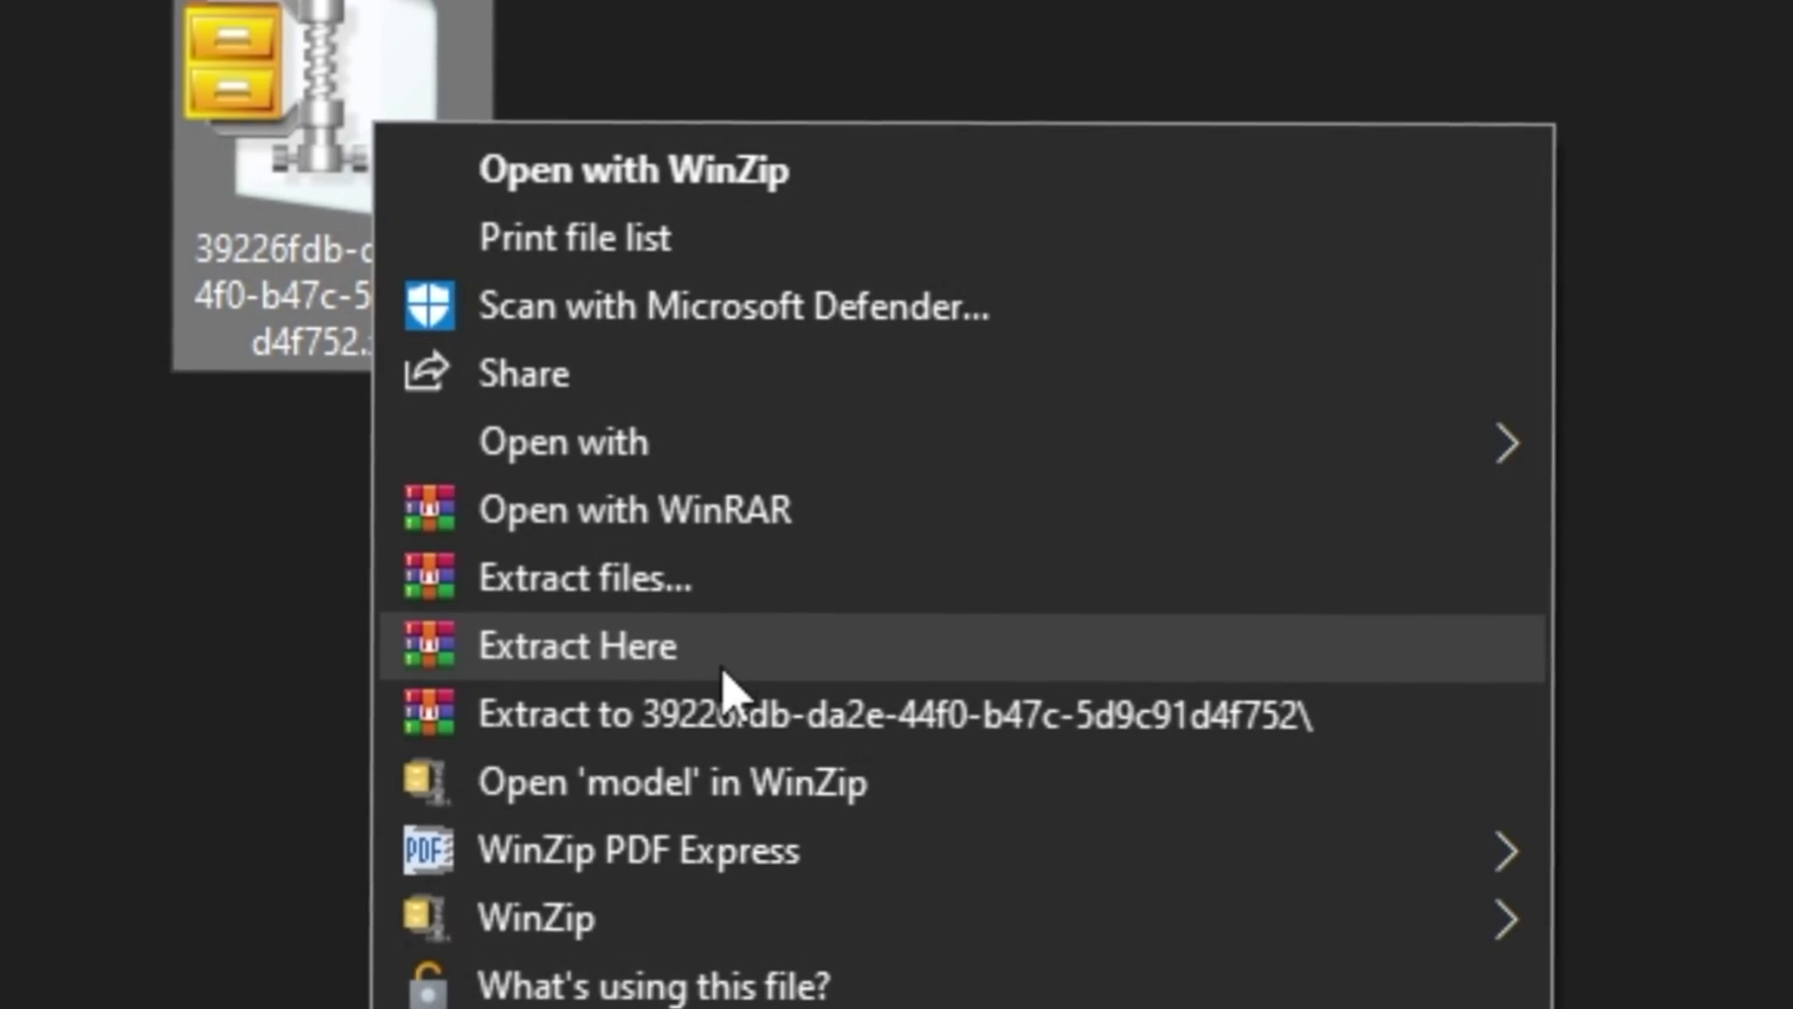
{"action": "left_click", "coordinate": [845, 767]}
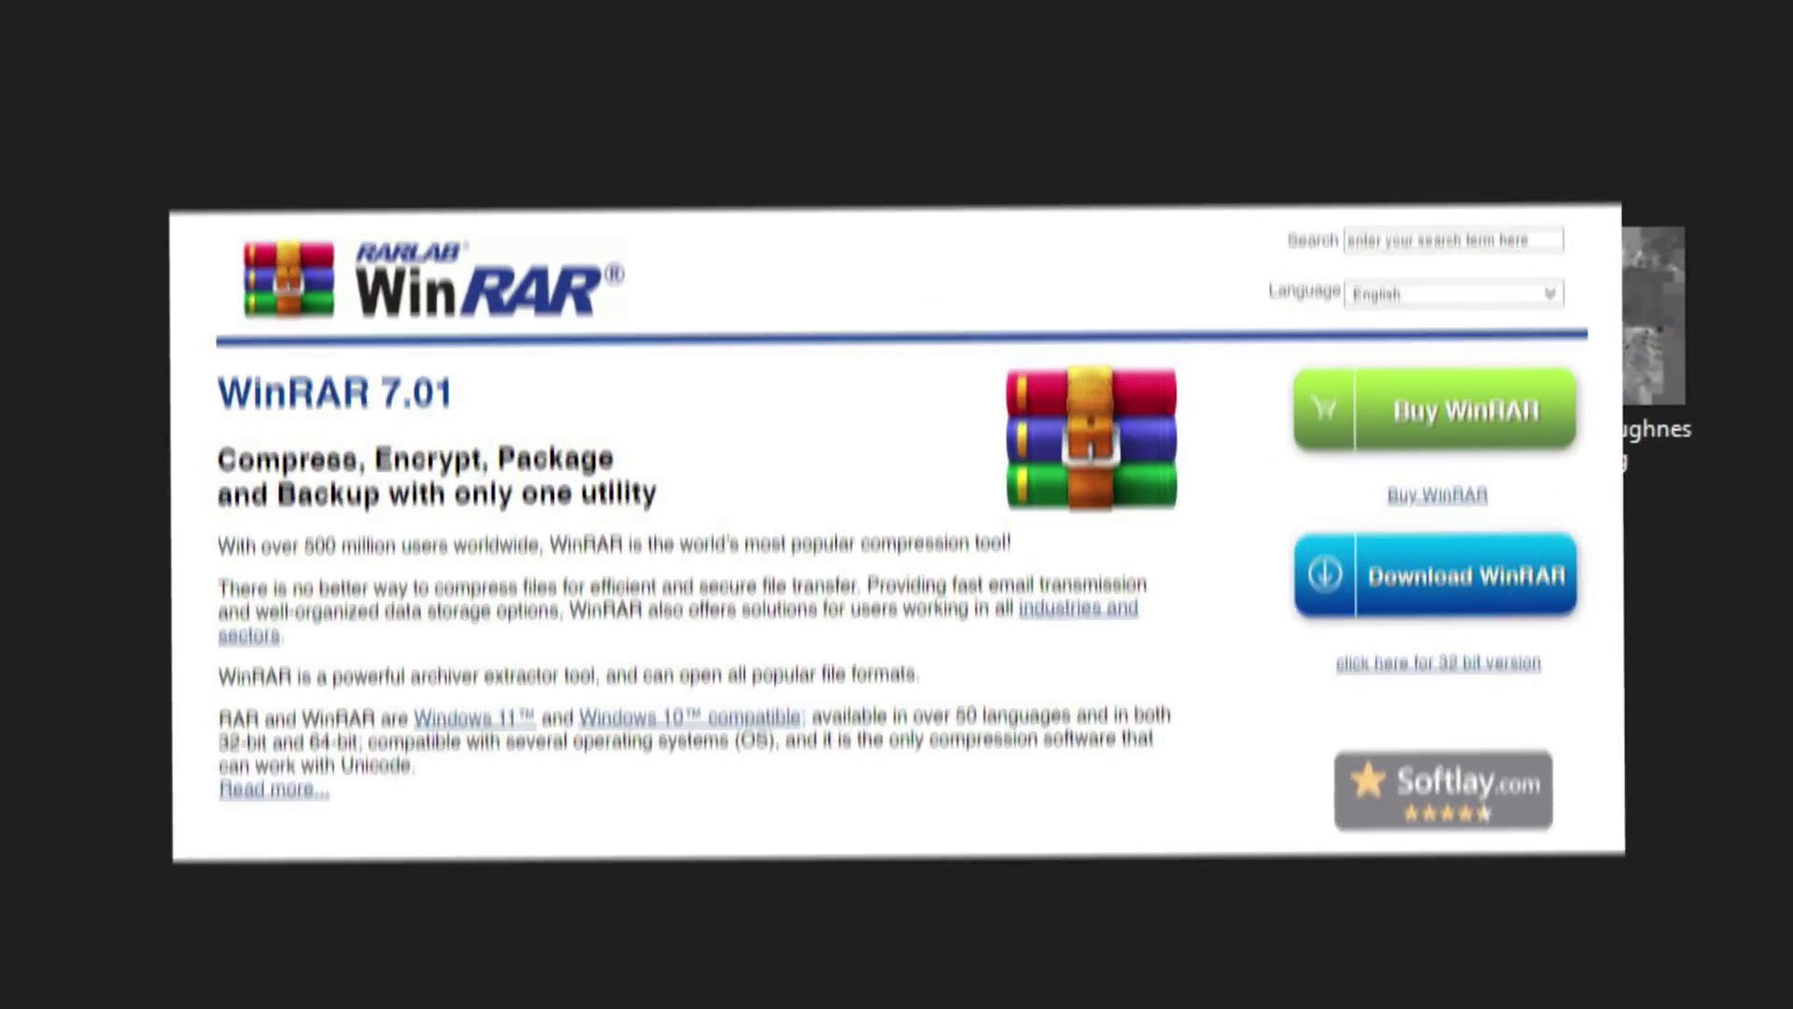
{"action": "left_click", "coordinate": [567, 430]}
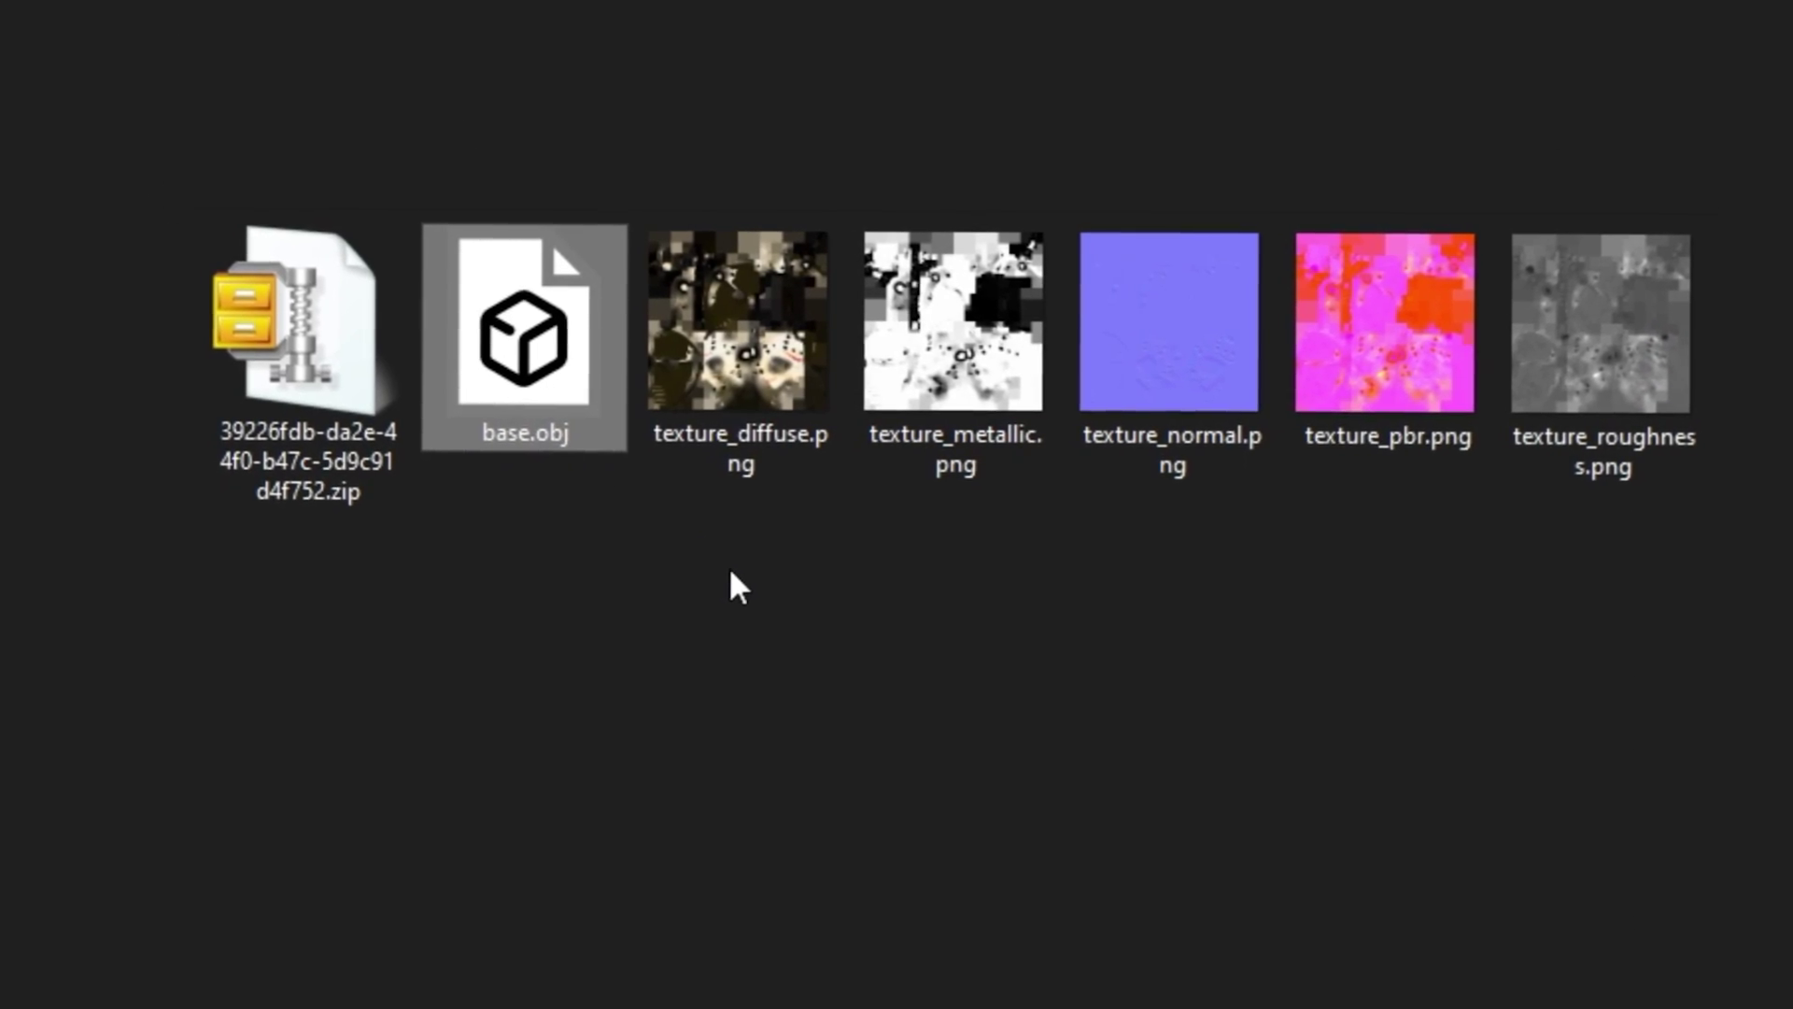
{"action": "left_click_drag", "start_coordinate": [723, 593], "coordinate": [1547, 424]}
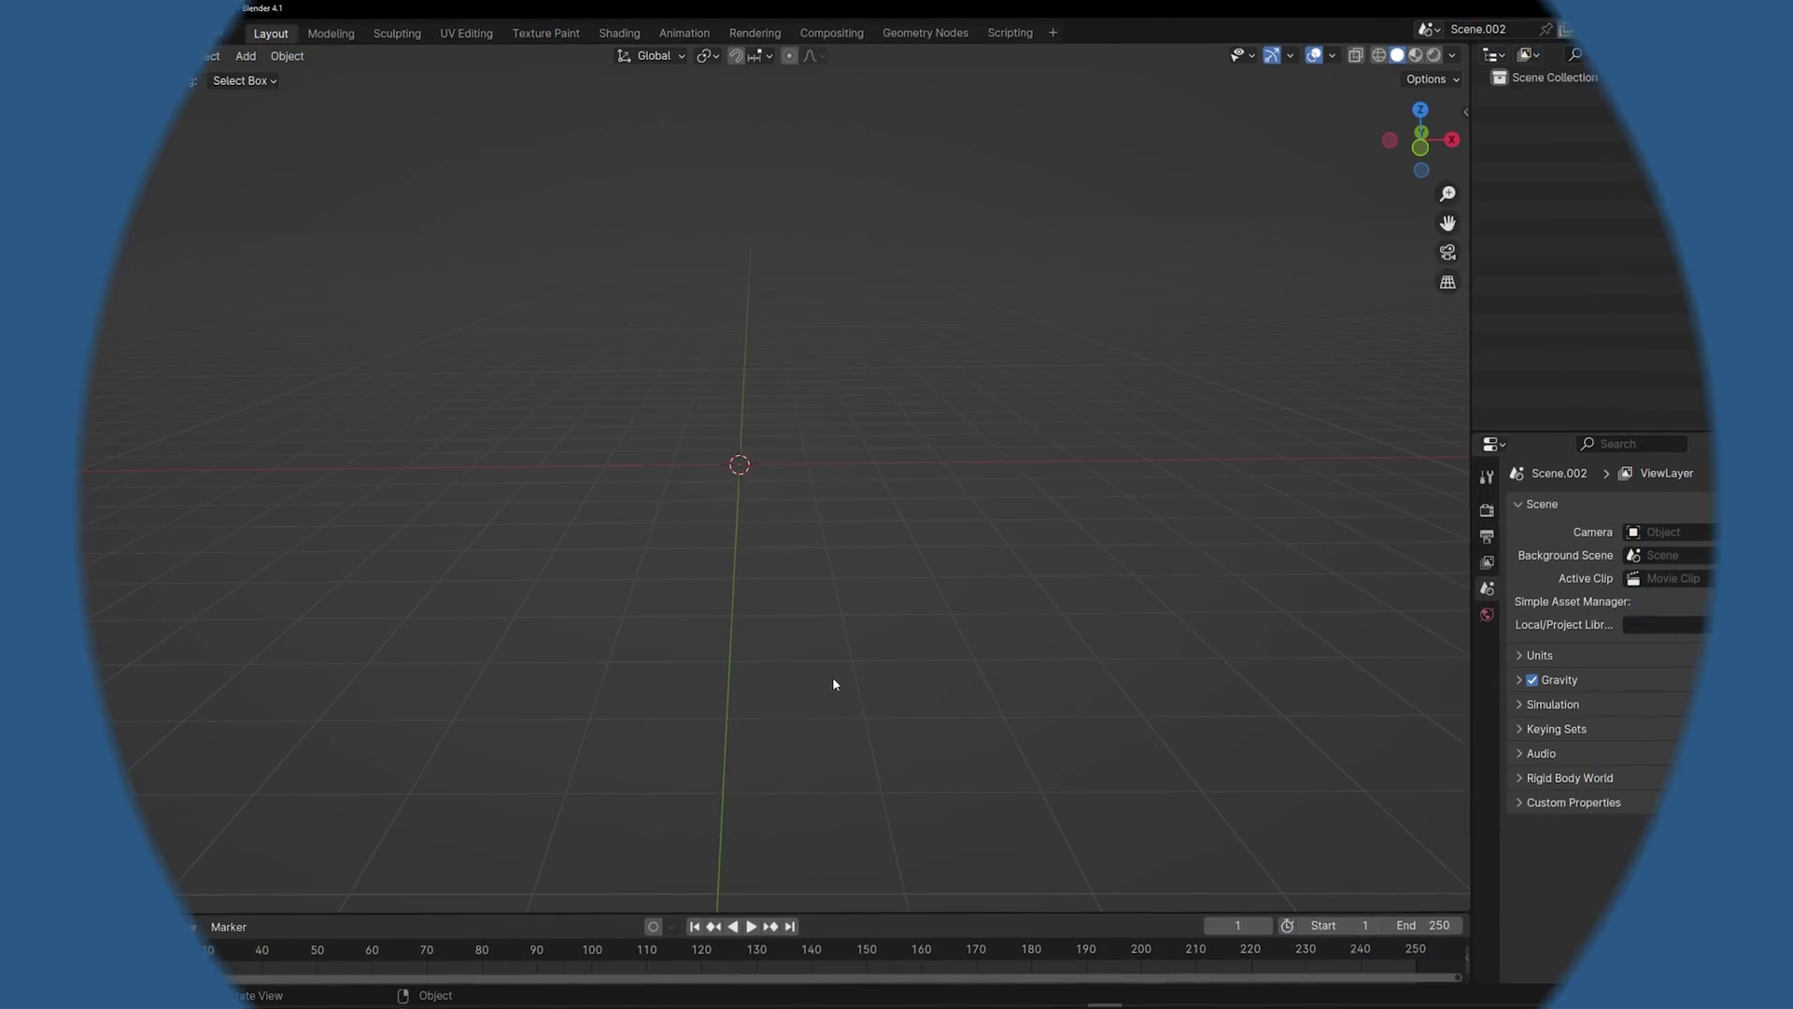
Step: Import base.obj into Blender as a Wavefront OBJ
{"action": "left_click", "coordinate": [64, 54]}
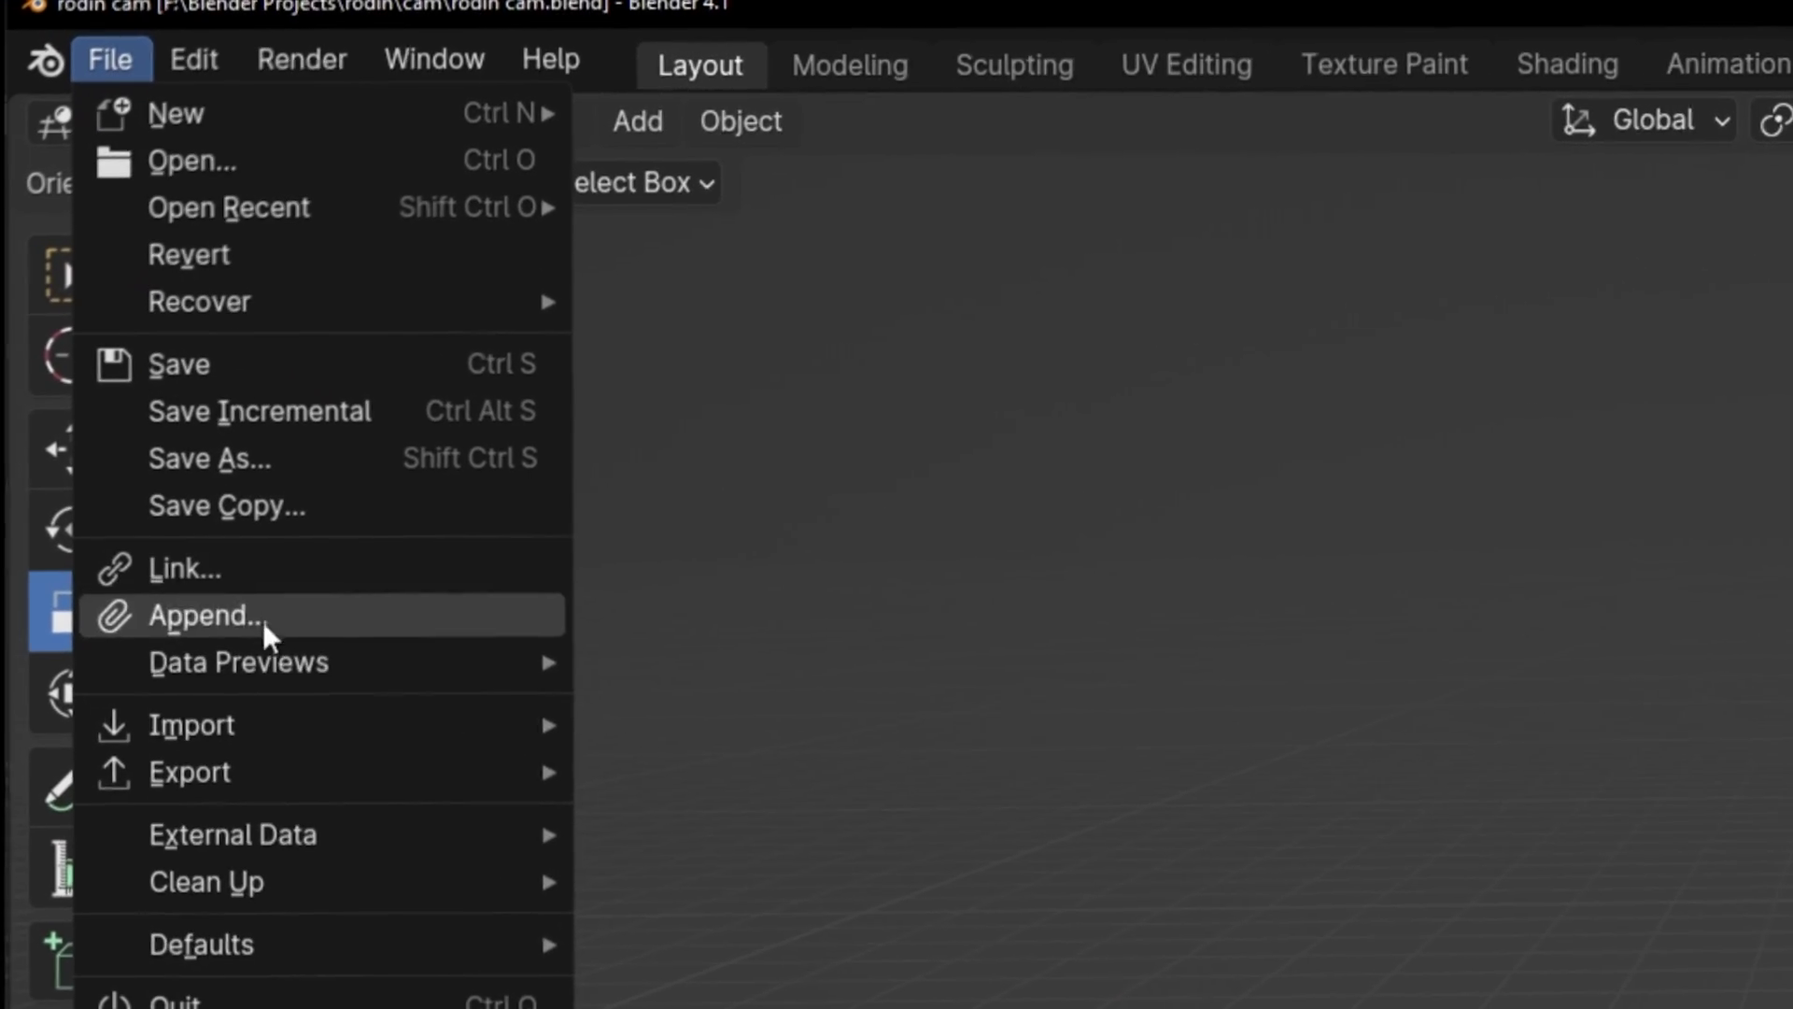
{"action": "mouse_move", "coordinate": [259, 704]}
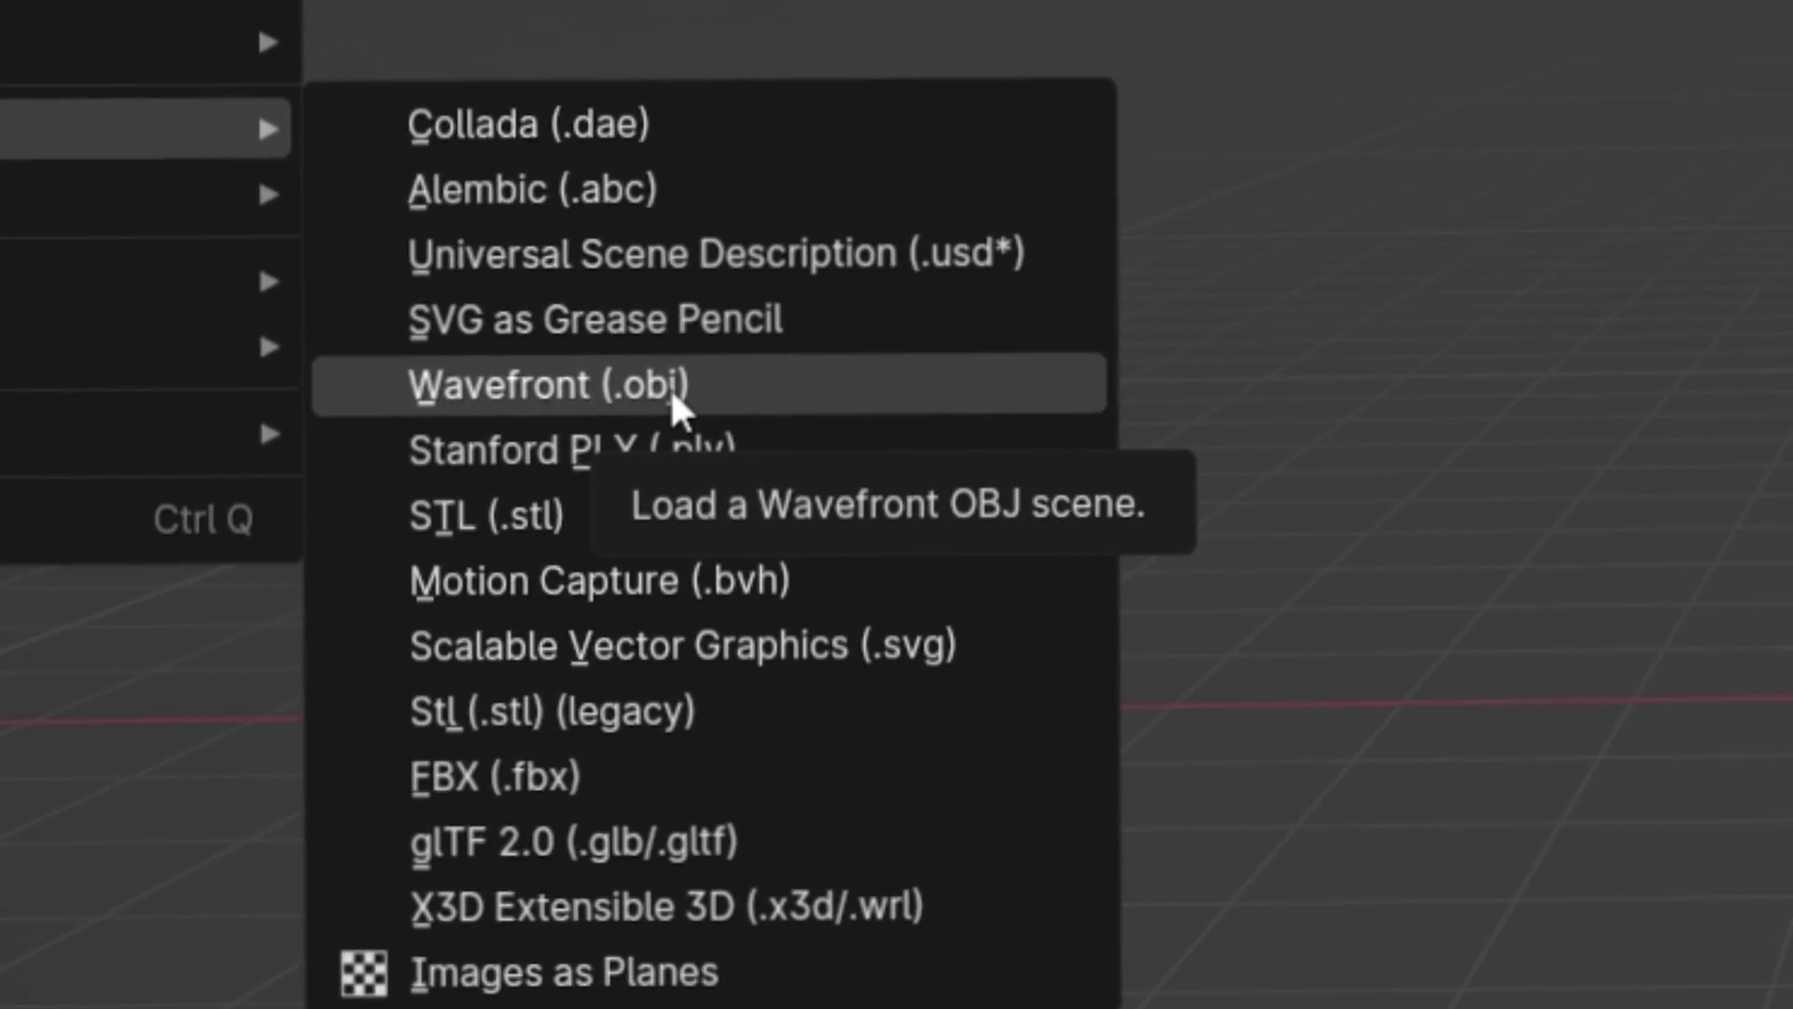
{"action": "left_click", "coordinate": [695, 392]}
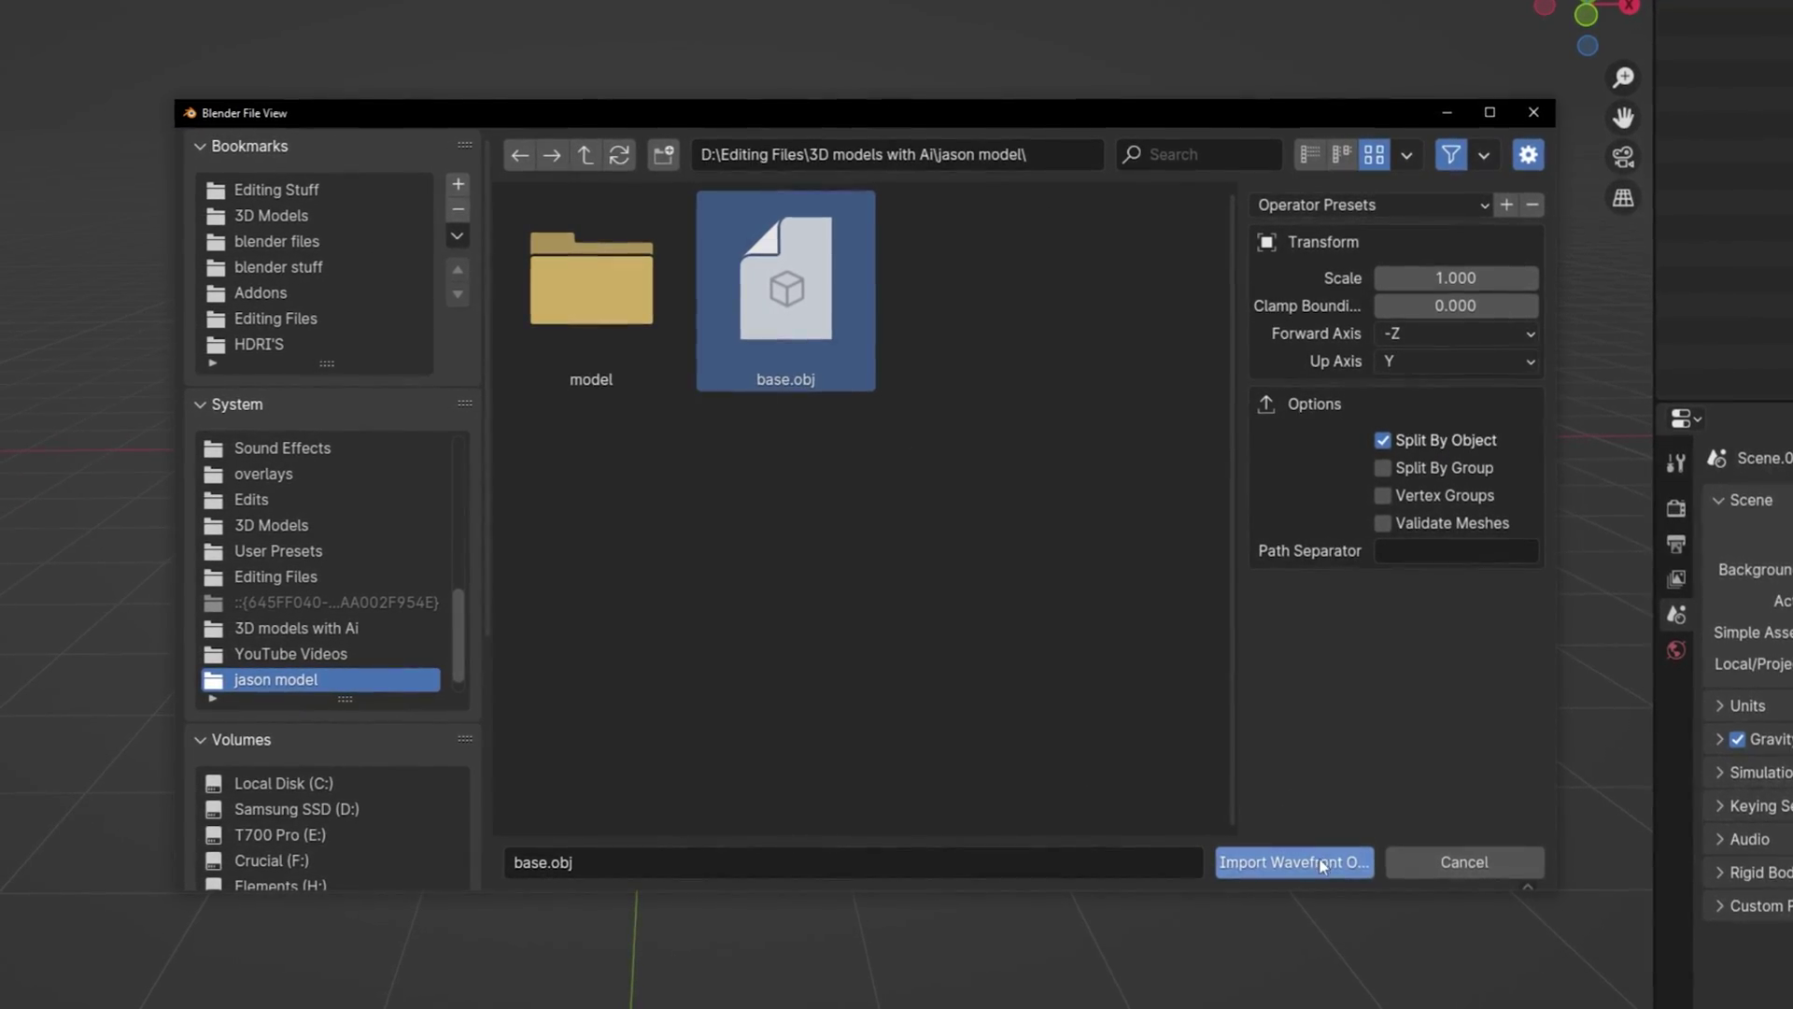
{"action": "left_click", "coordinate": [1294, 861]}
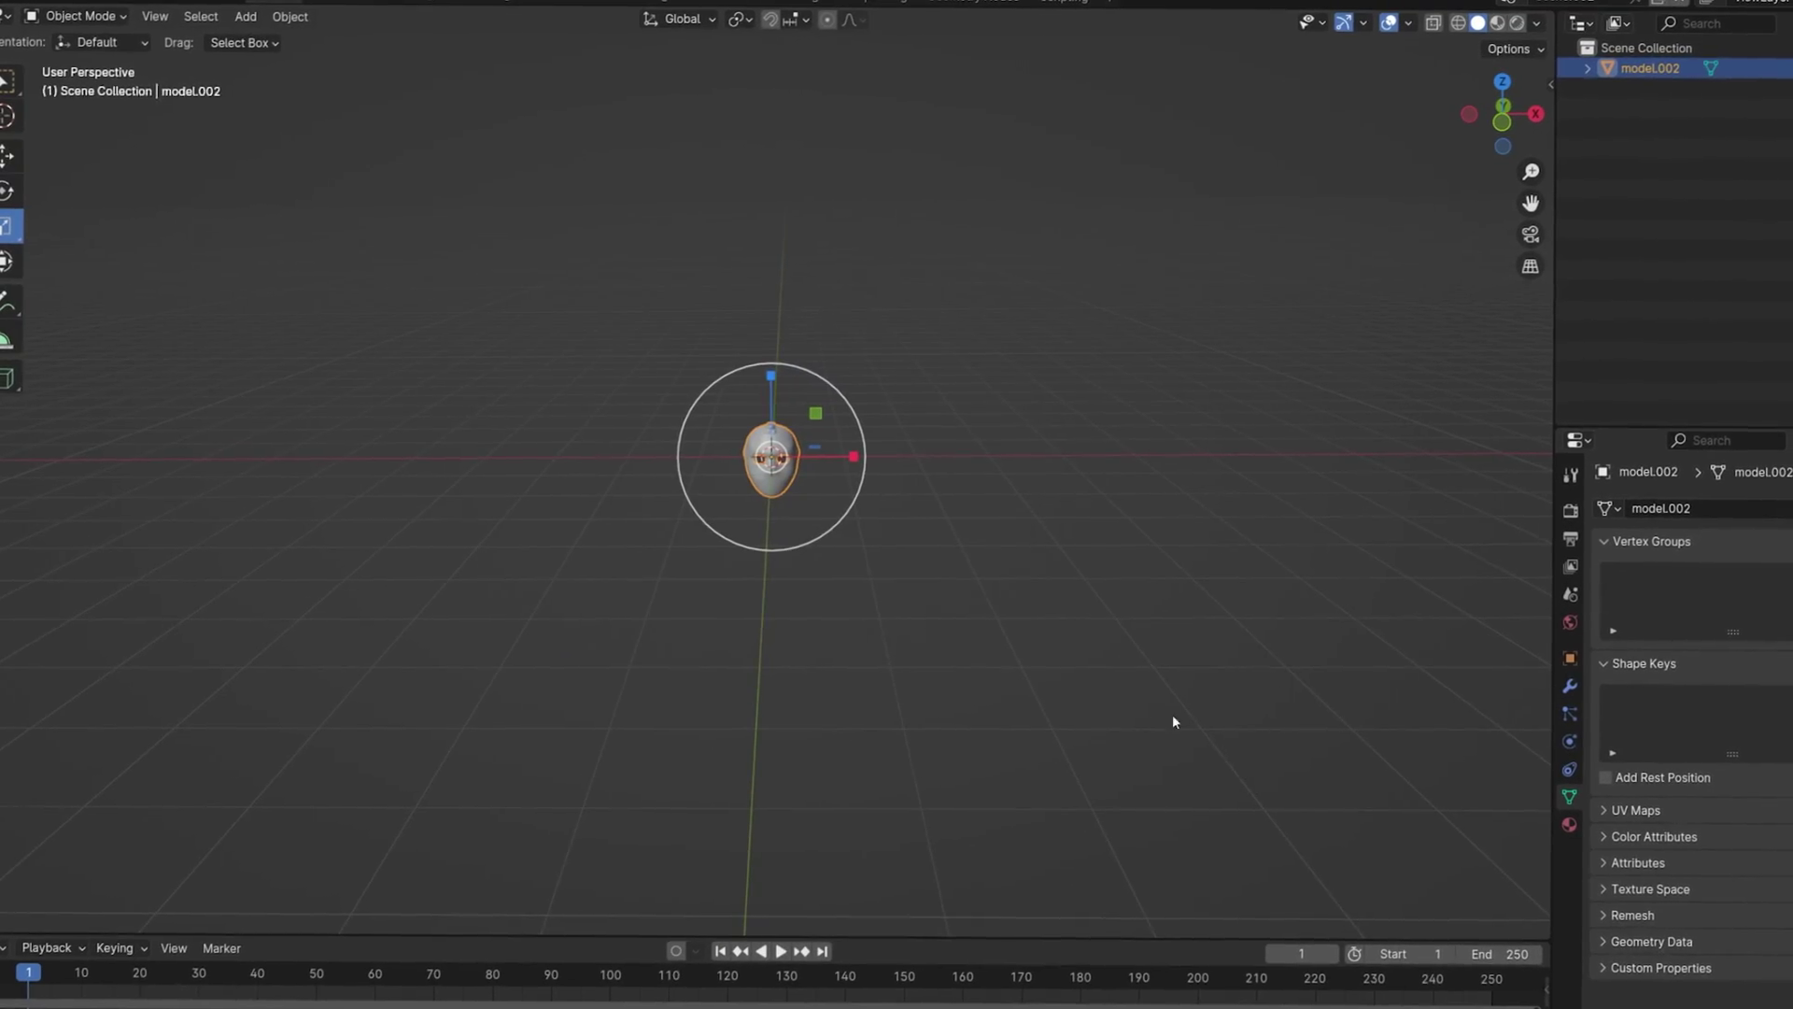
Step: Frame the imported mask and bring it into a close front view
{"action": "key", "text": "KP_Decimal"}
{"action": "middle_click_drag", "start_coordinate": [846, 603], "coordinate": [1145, 280]}
{"action": "key", "text": "KP_1"}
{"action": "scroll", "coordinate": [1102, 583], "scroll_direction": "down", "scroll_amount": 3}
{"action": "left_click", "coordinate": [1069, 535]}
{"action": "scroll", "coordinate": [1145, 280], "scroll_direction": "up", "scroll_amount": 3}
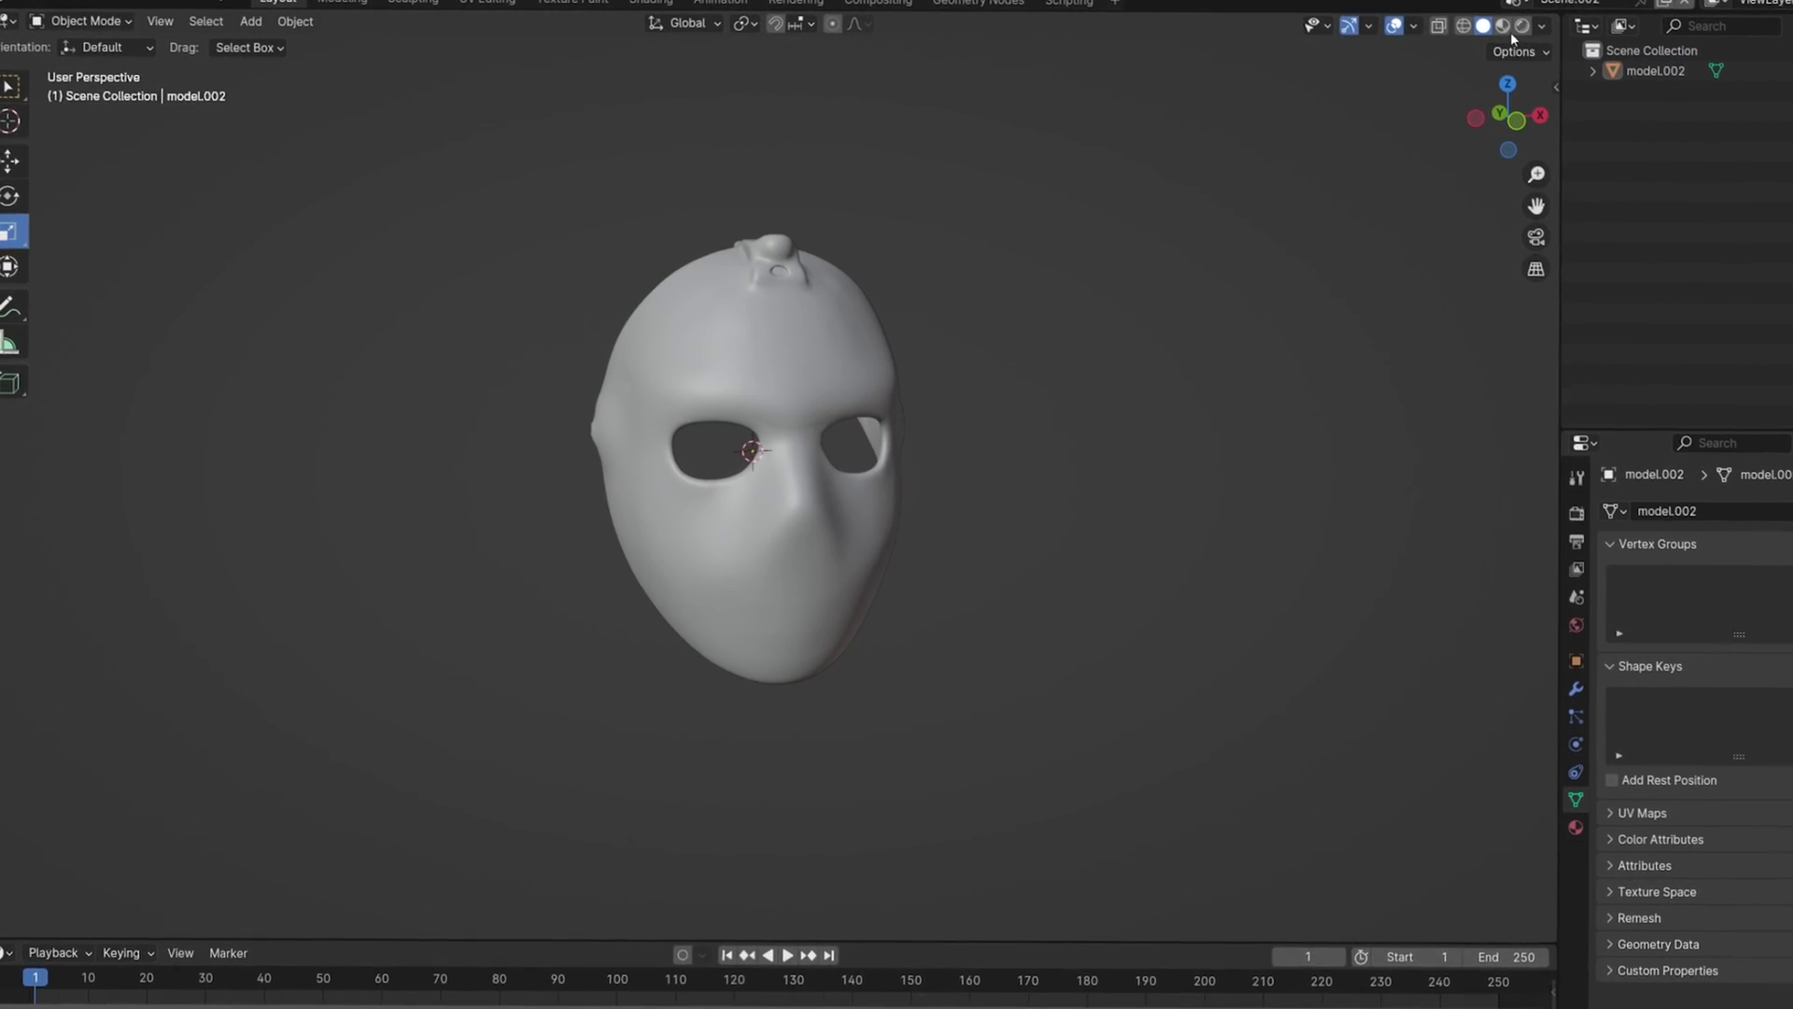
{"action": "middle_click_drag", "start_coordinate": [1074, 336], "coordinate": [1003, 398]}
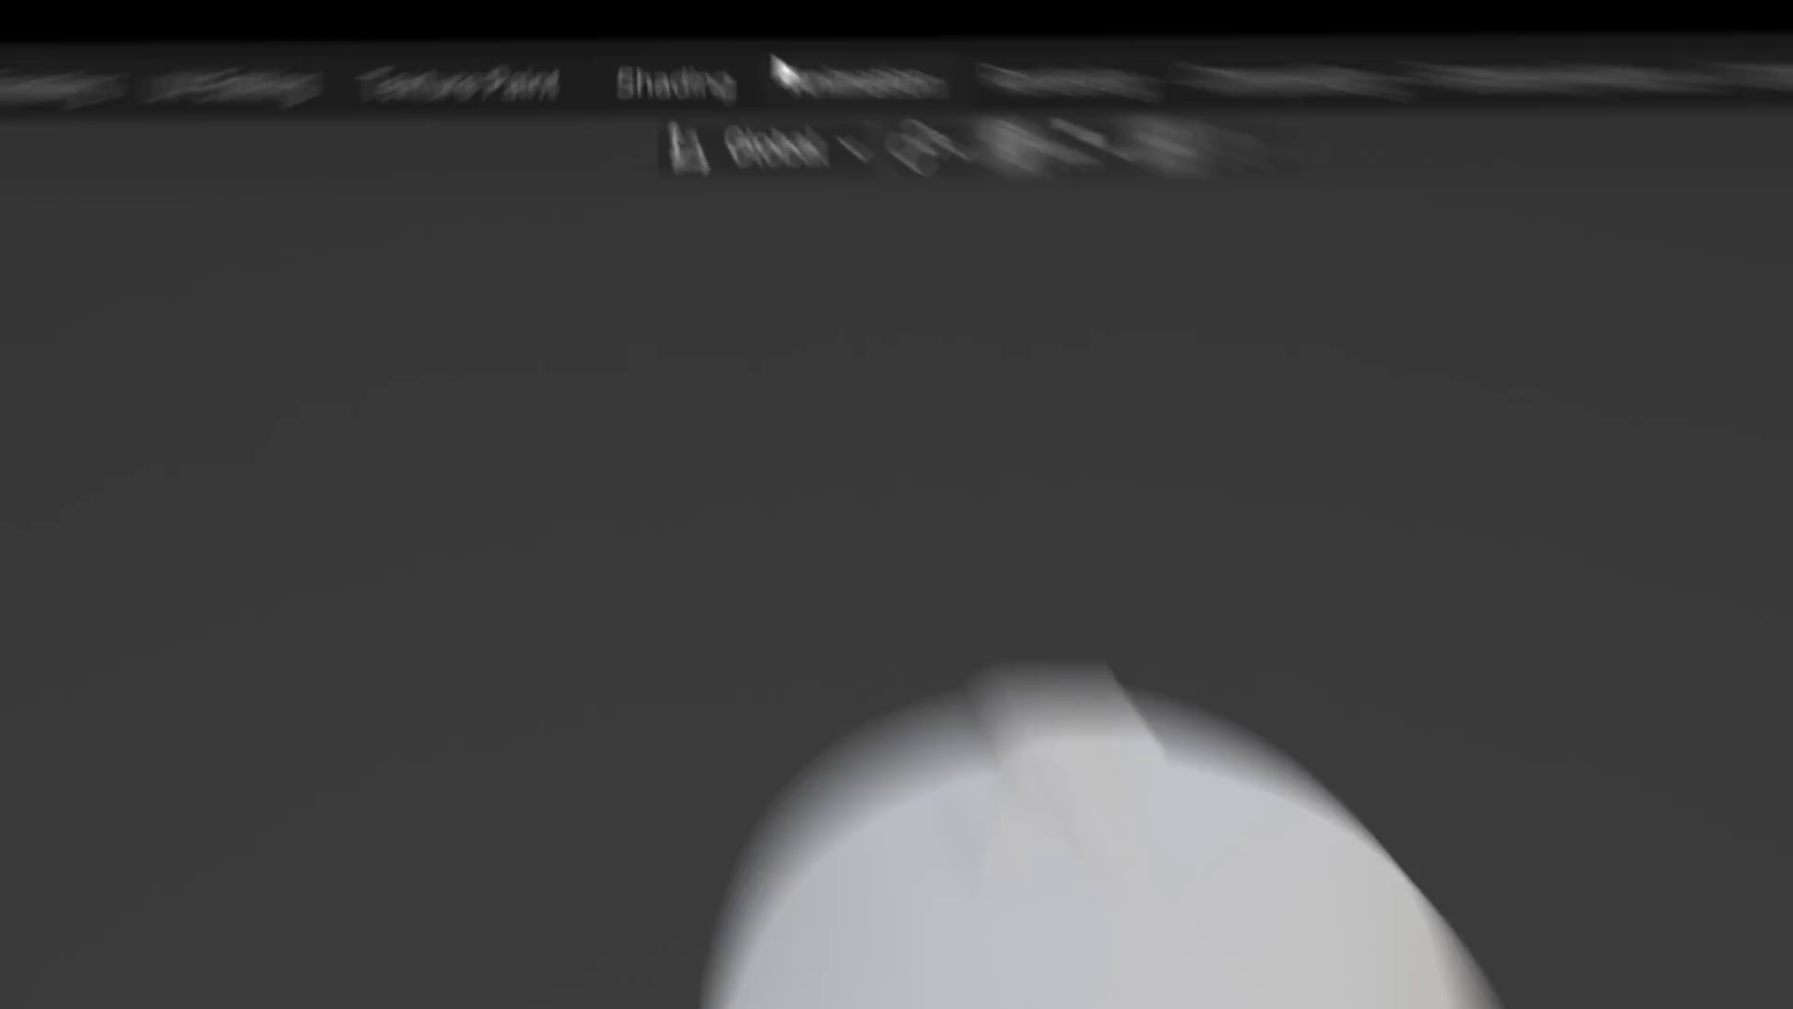
Step: In Shading, add a new material and wire in all texture PNGs via Principled Texture Setup
{"action": "left_click", "coordinate": [666, 2]}
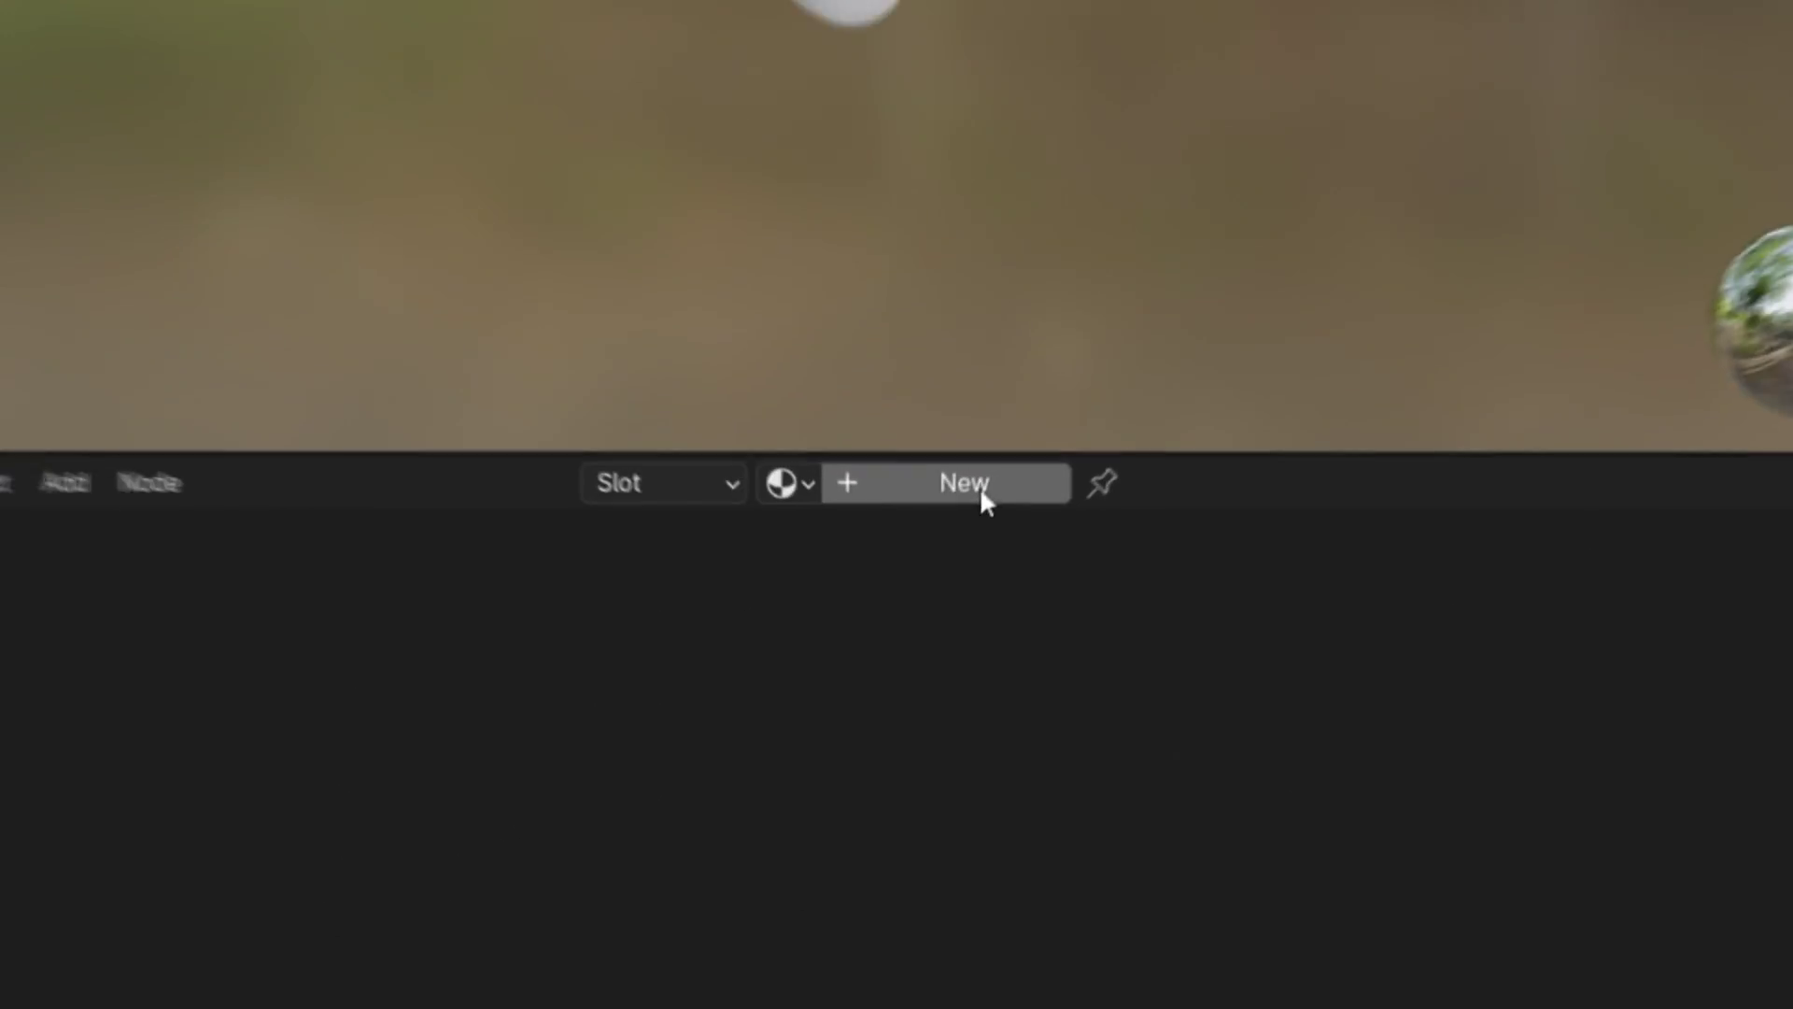
{"action": "left_click", "coordinate": [978, 487]}
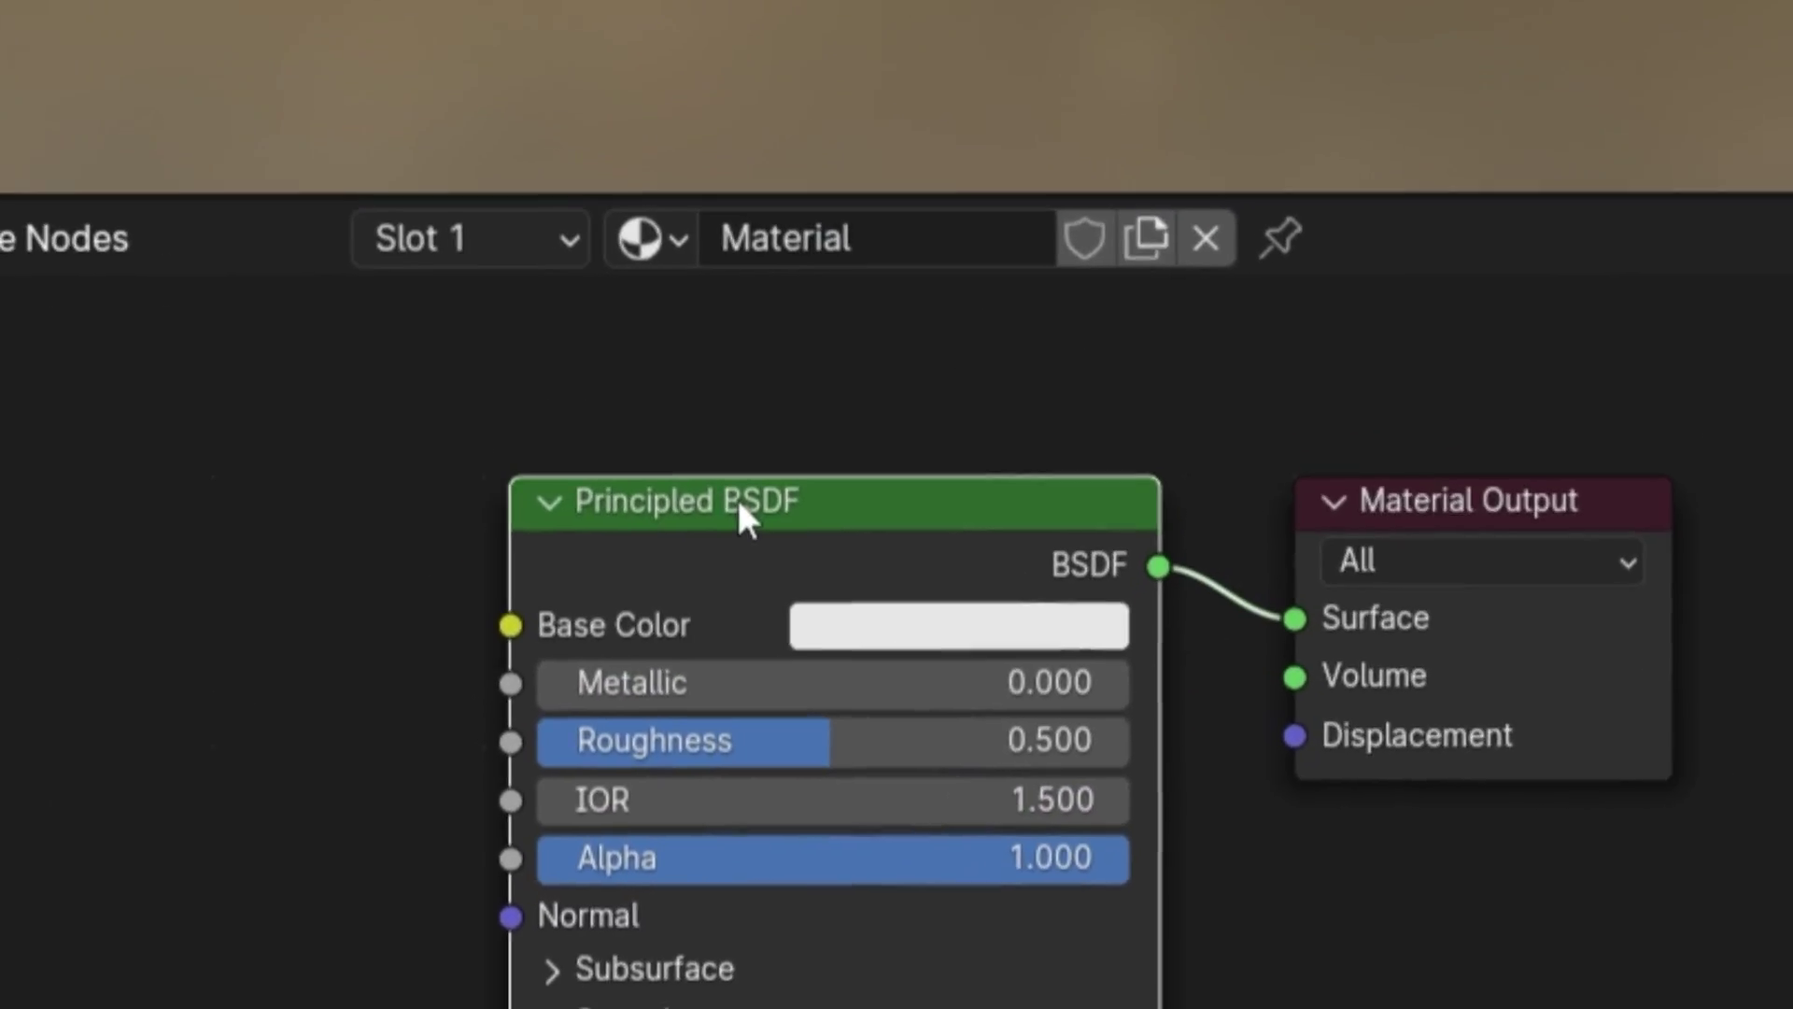
{"action": "key", "text": "ctrl+shift+t"}
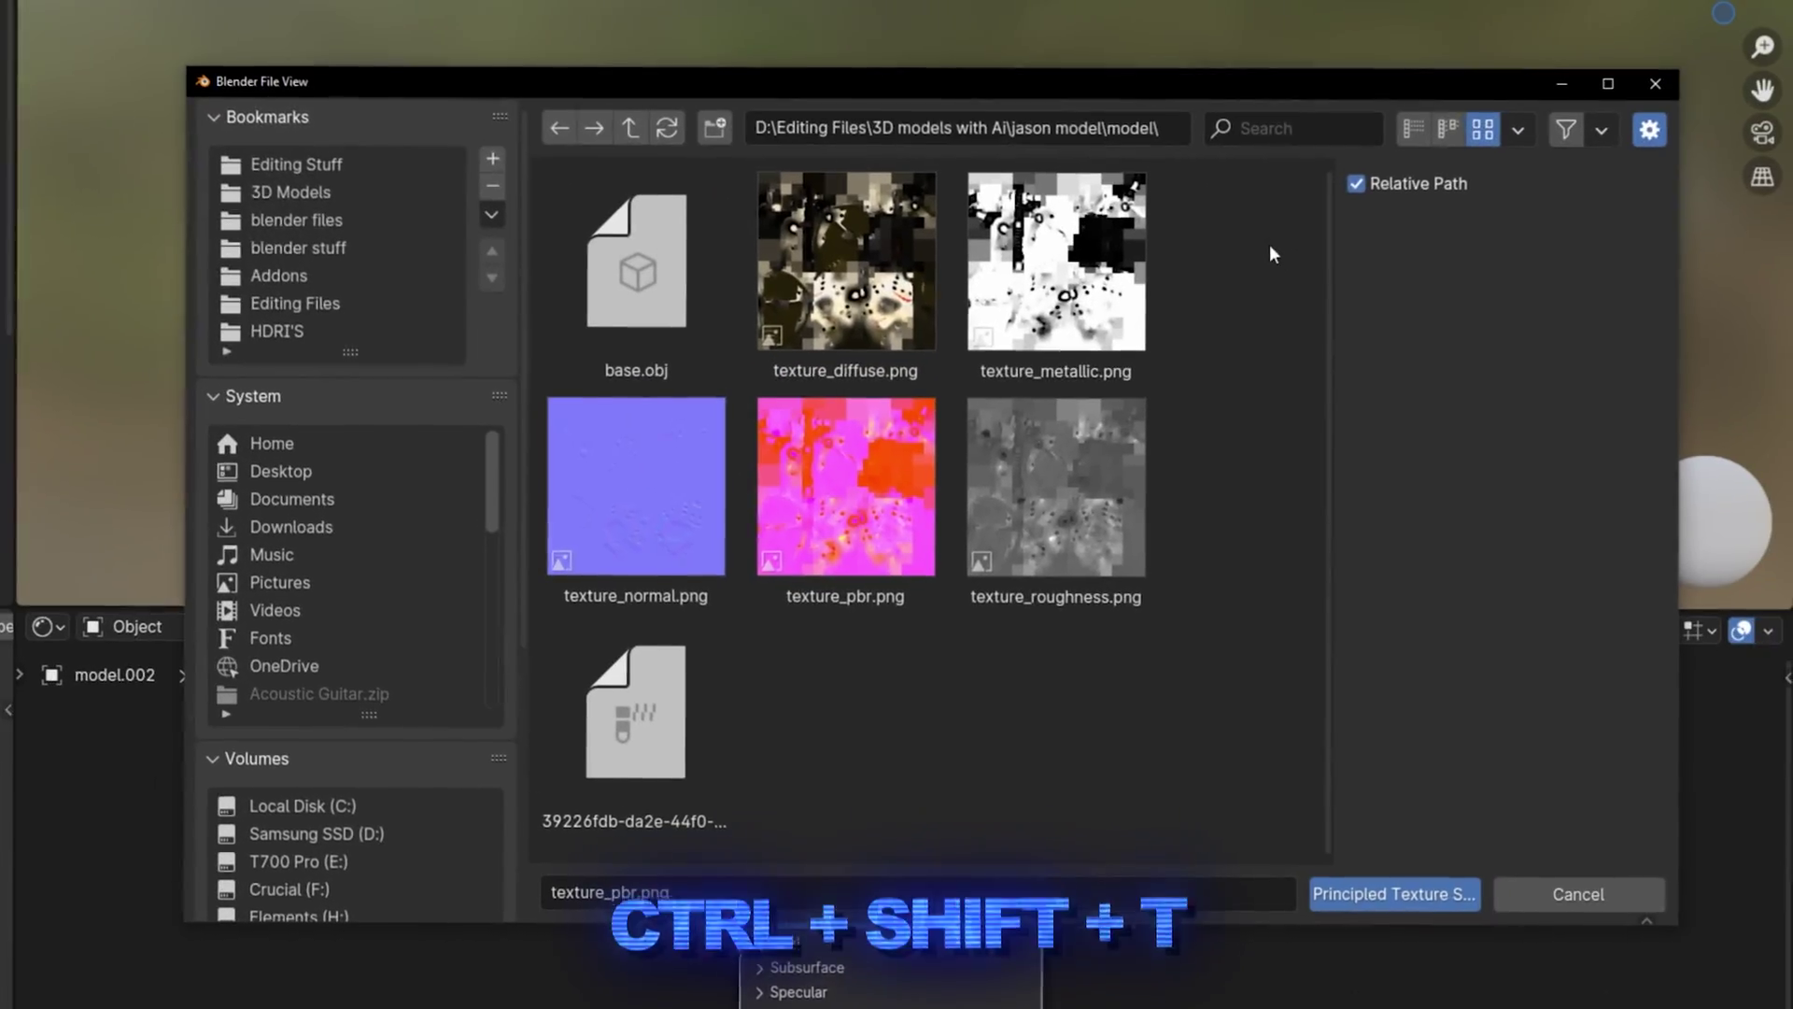
{"action": "left_click_drag", "start_coordinate": [1228, 222], "coordinate": [691, 570]}
{"action": "left_click", "coordinate": [1395, 892]}
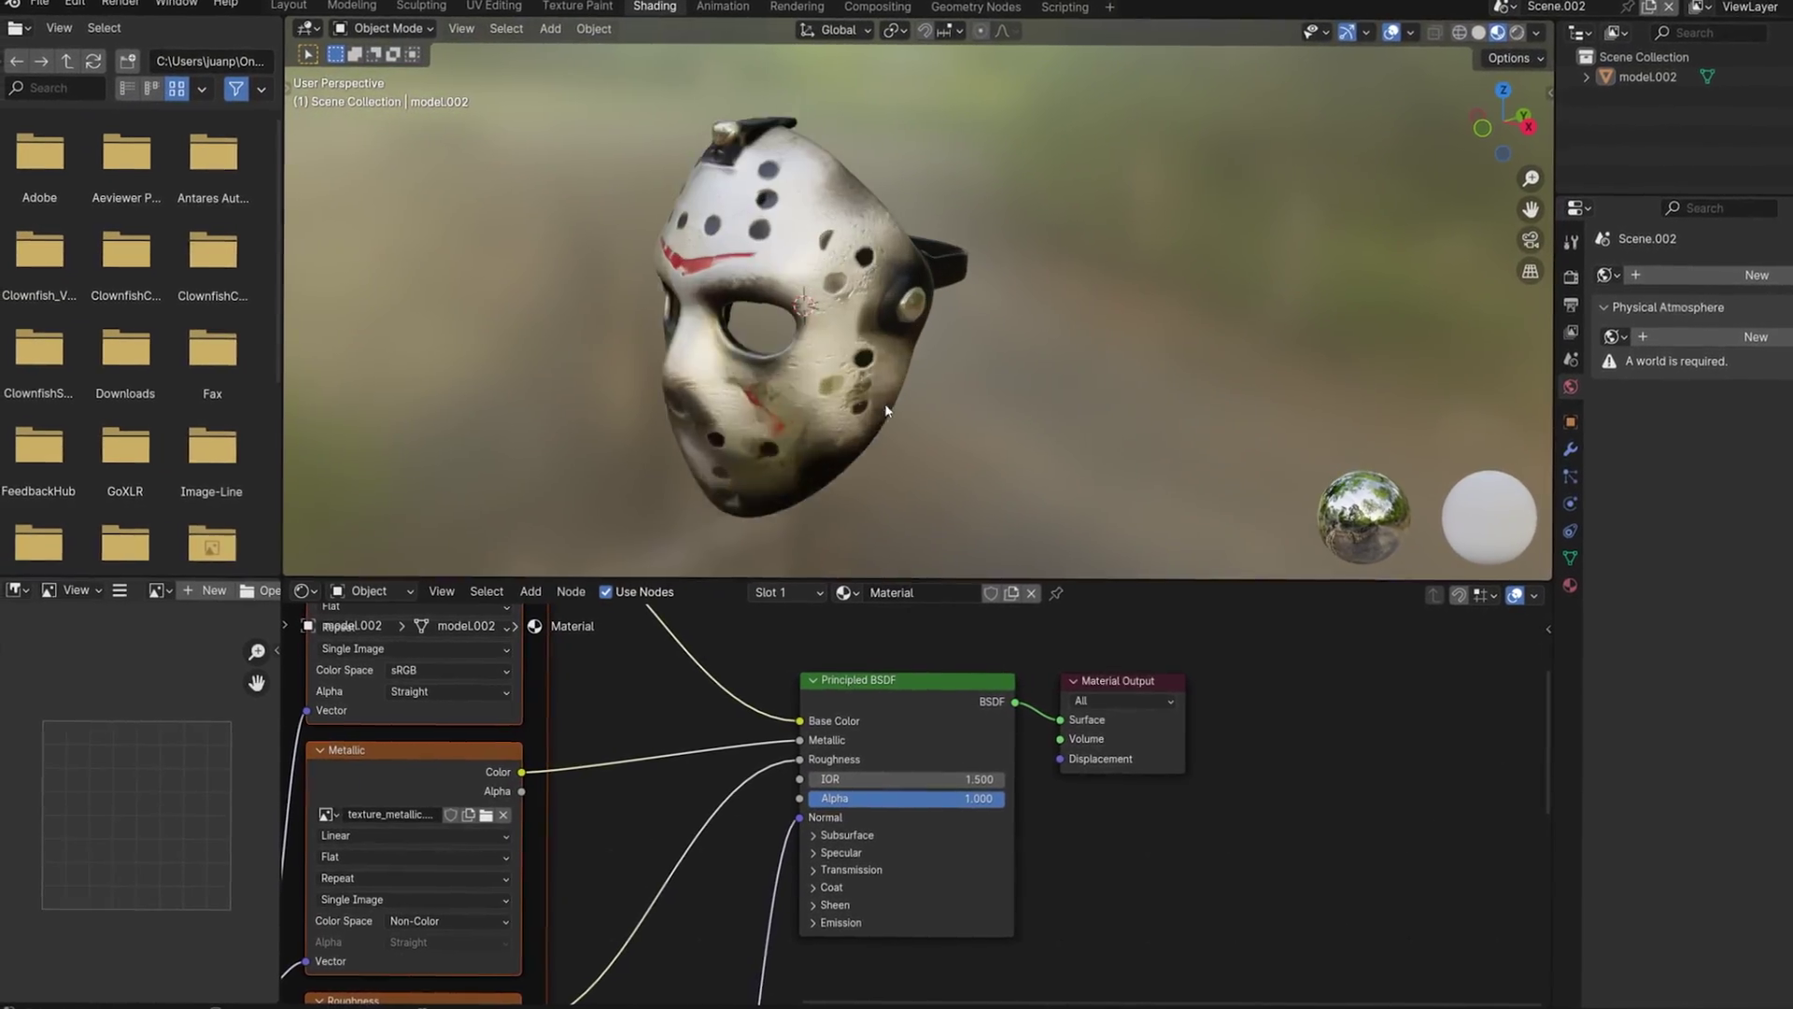
{"action": "middle_click_drag", "start_coordinate": [887, 409], "coordinate": [993, 390]}
{"action": "scroll", "coordinate": [838, 749], "scroll_direction": "down", "scroll_amount": 3}
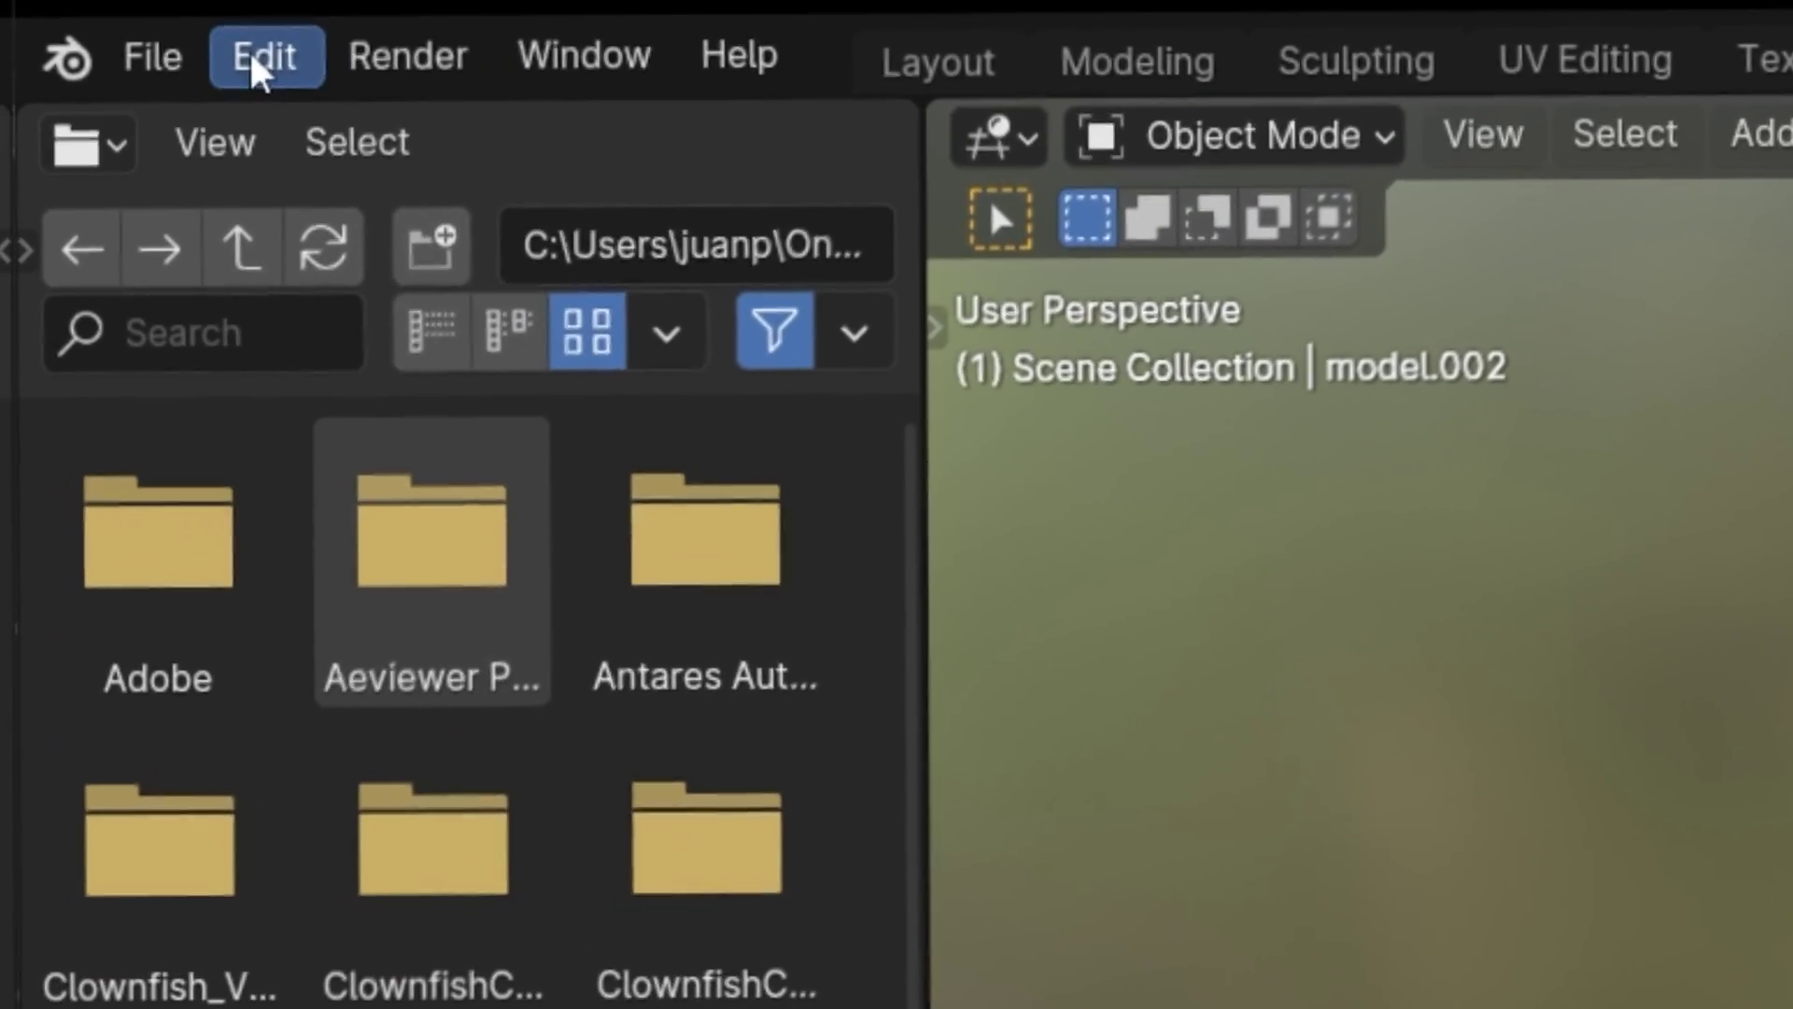
Step: Find Node Wrangler under Preferences > Add-ons, toggle it back on, and save preferences
{"action": "left_click", "coordinate": [60, 12]}
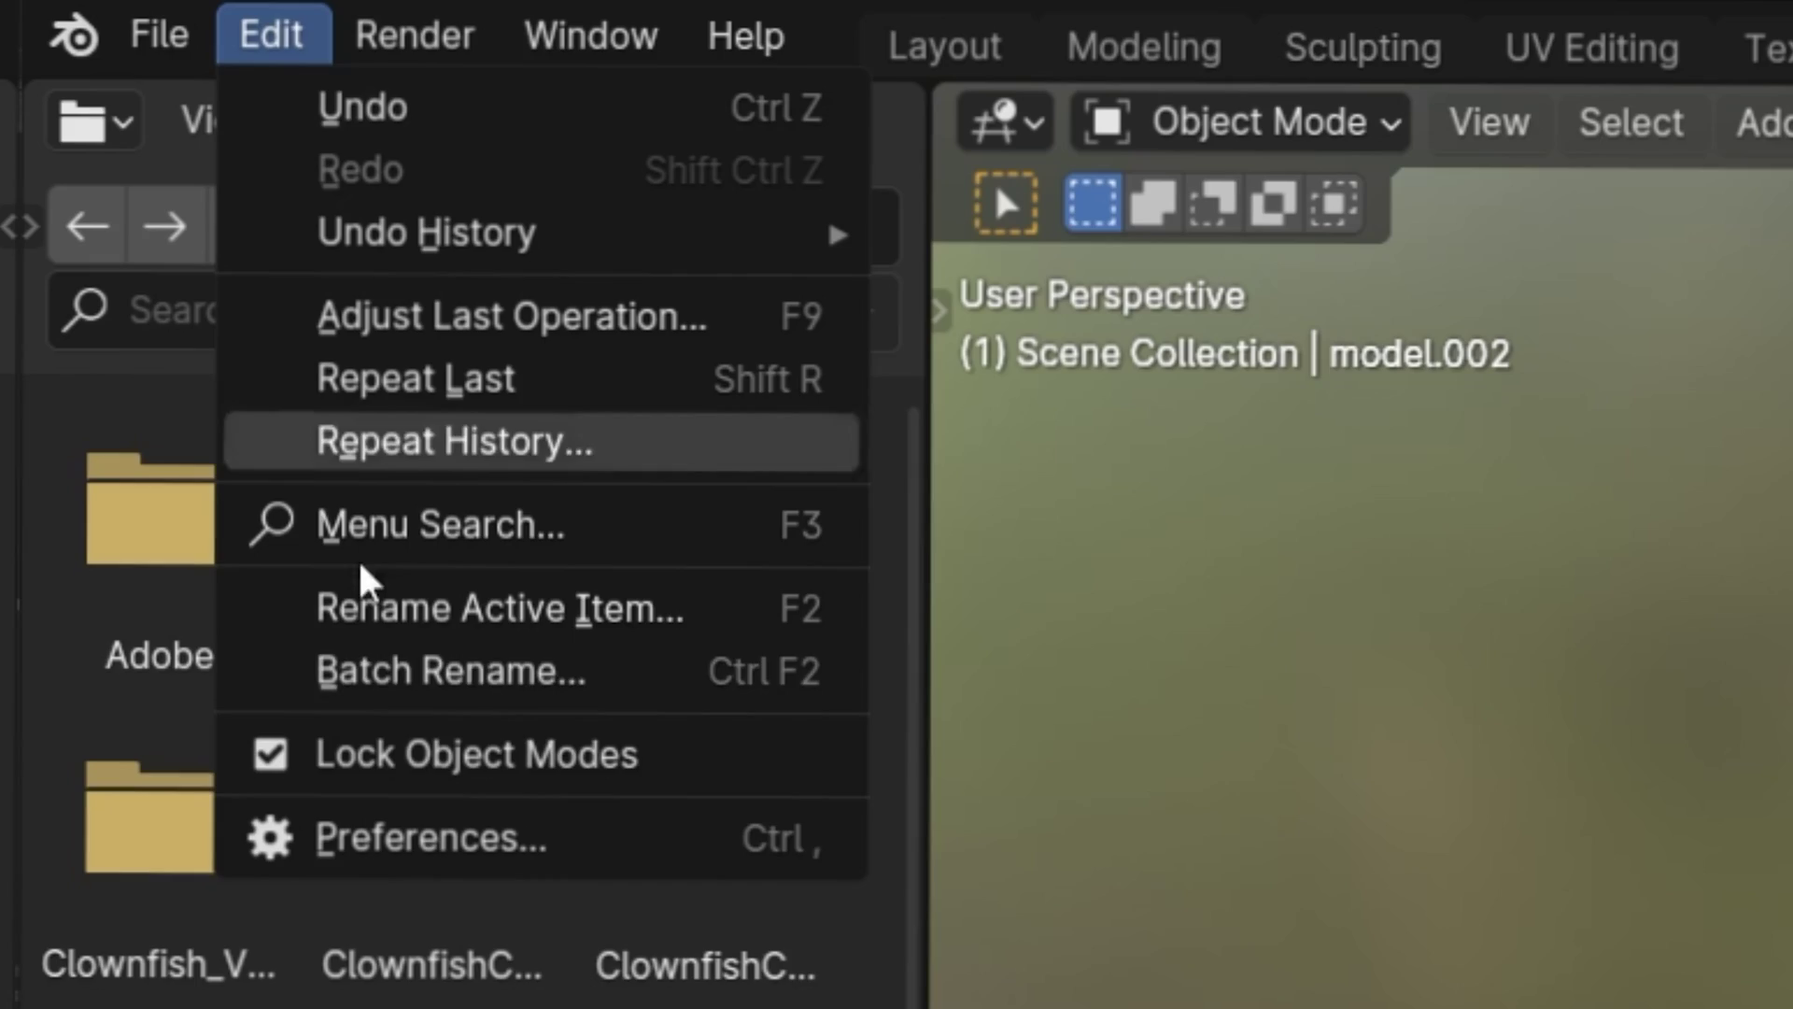
{"action": "left_click", "coordinate": [390, 827]}
{"action": "left_click", "coordinate": [519, 433]}
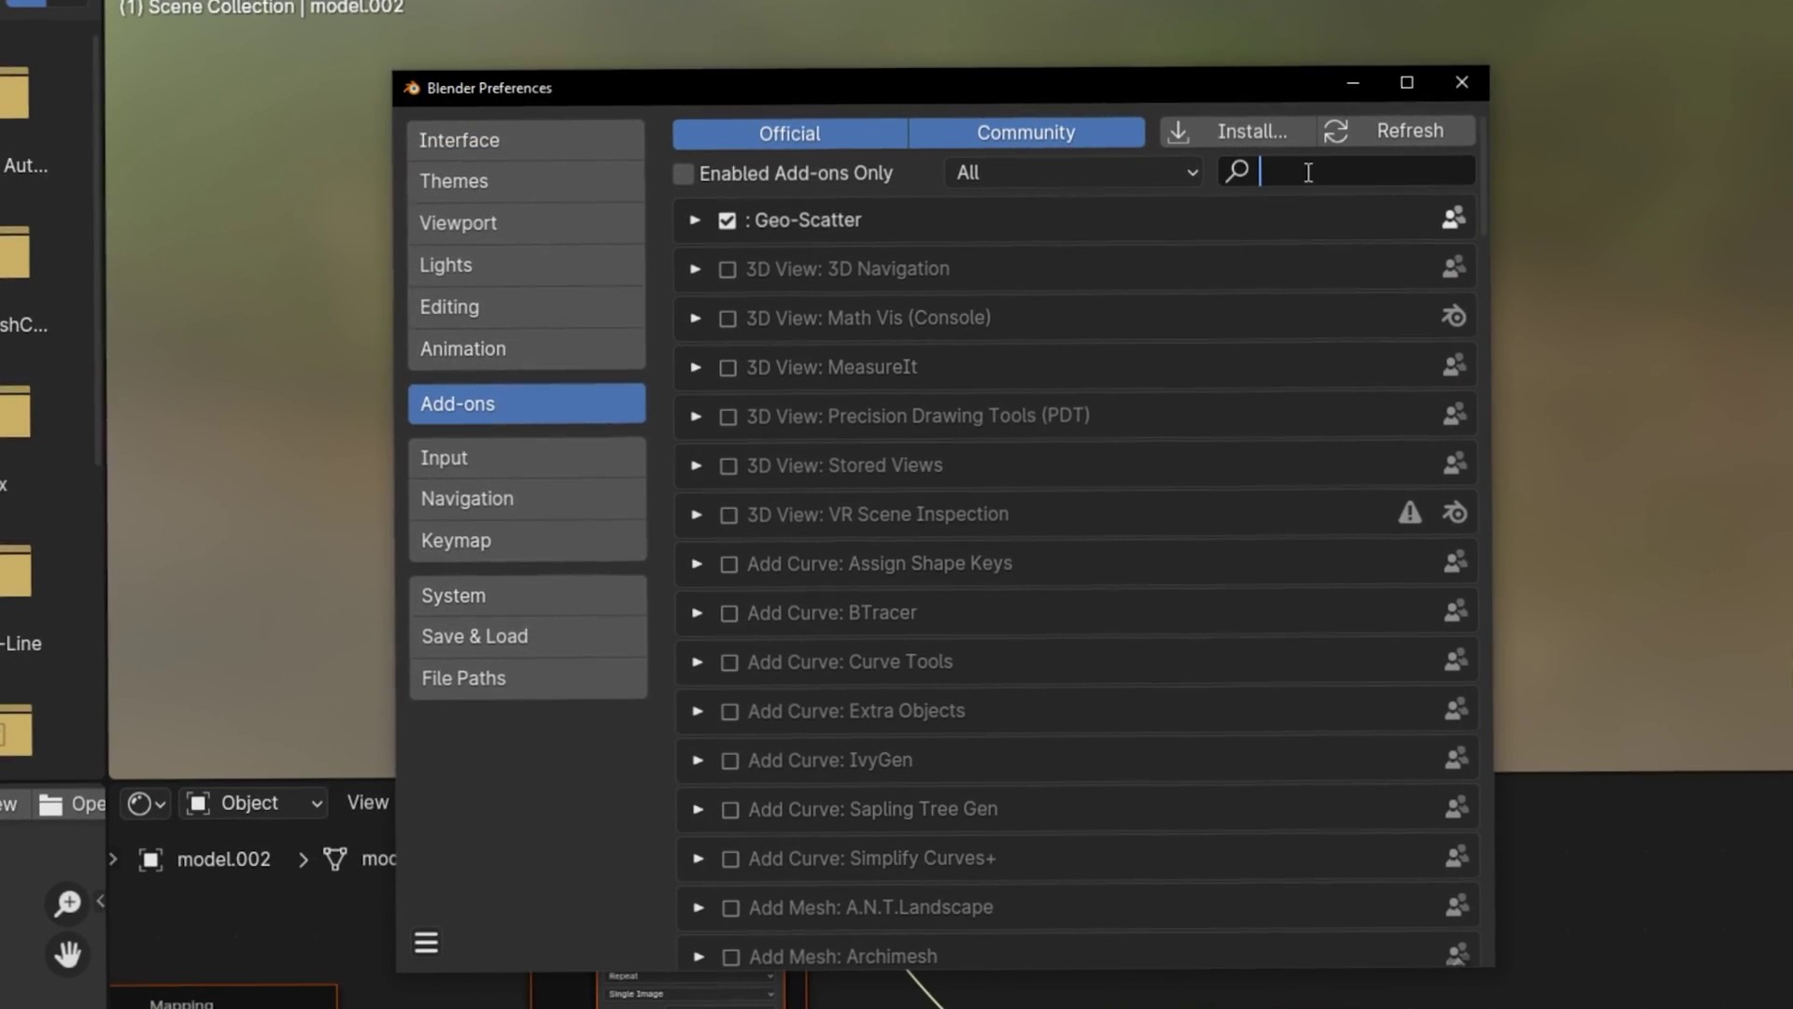
{"action": "type", "text": "node wrangler"}
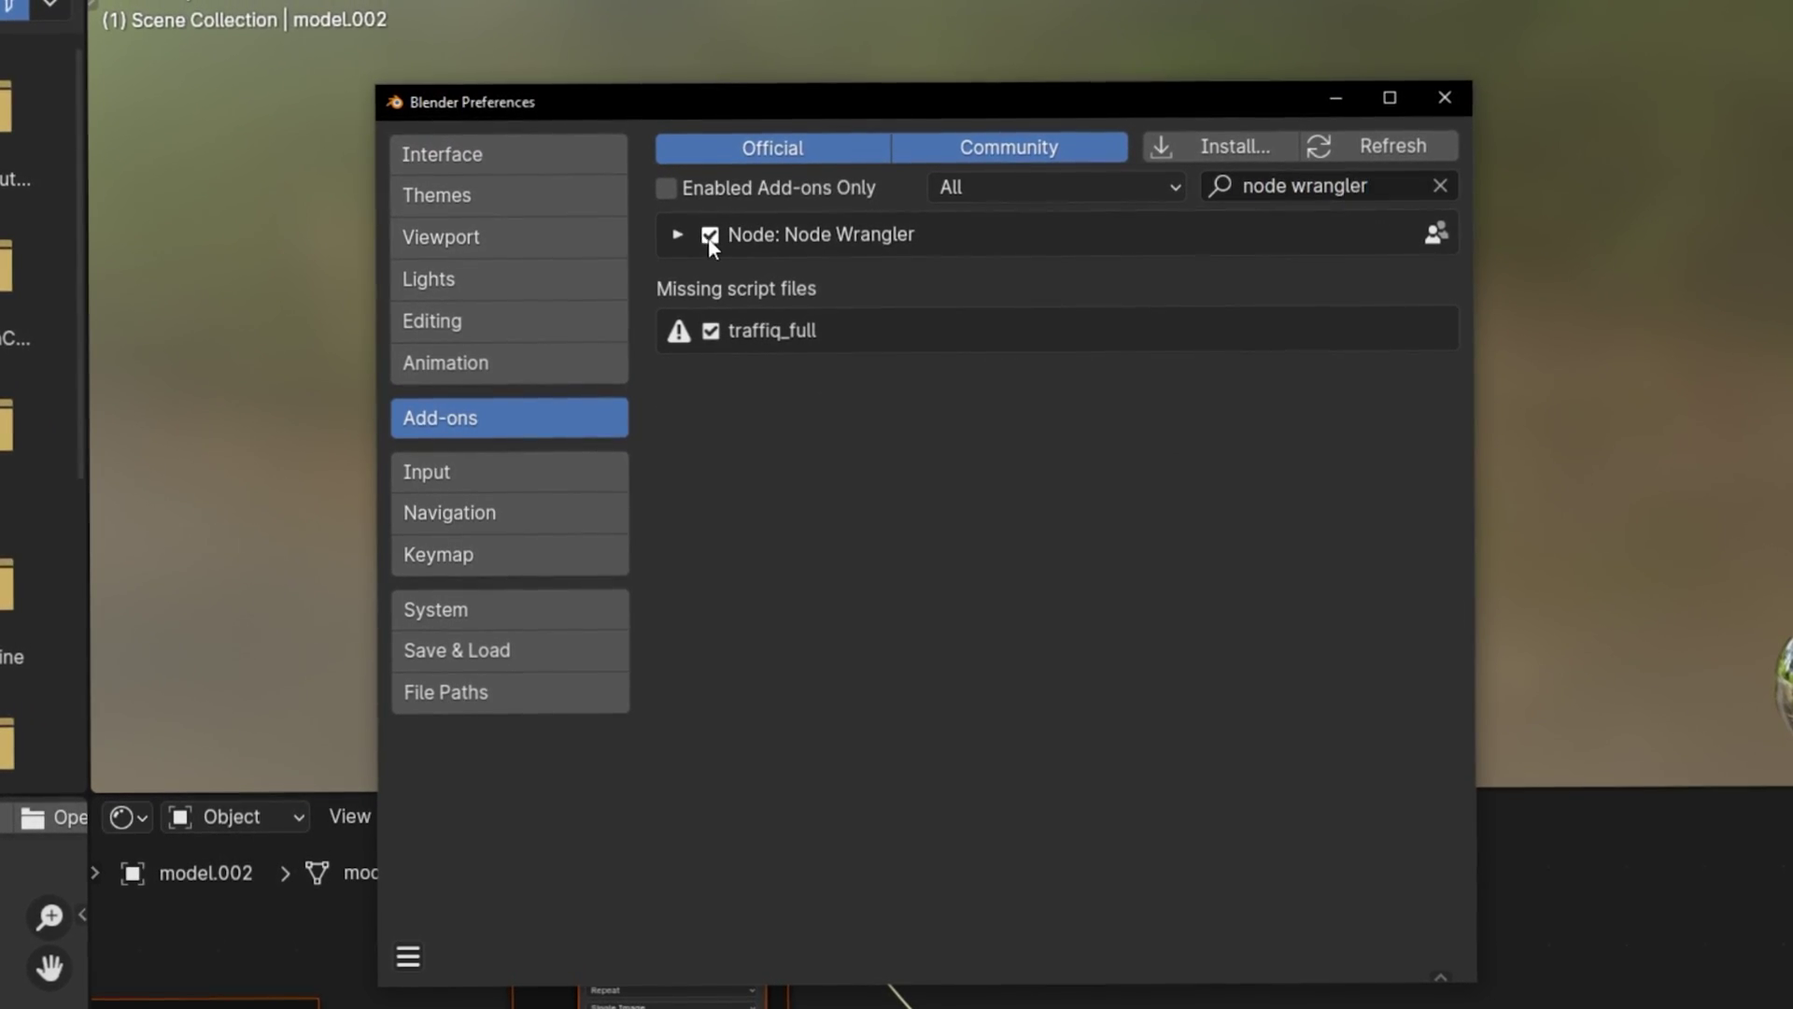
{"action": "left_click", "coordinate": [708, 236]}
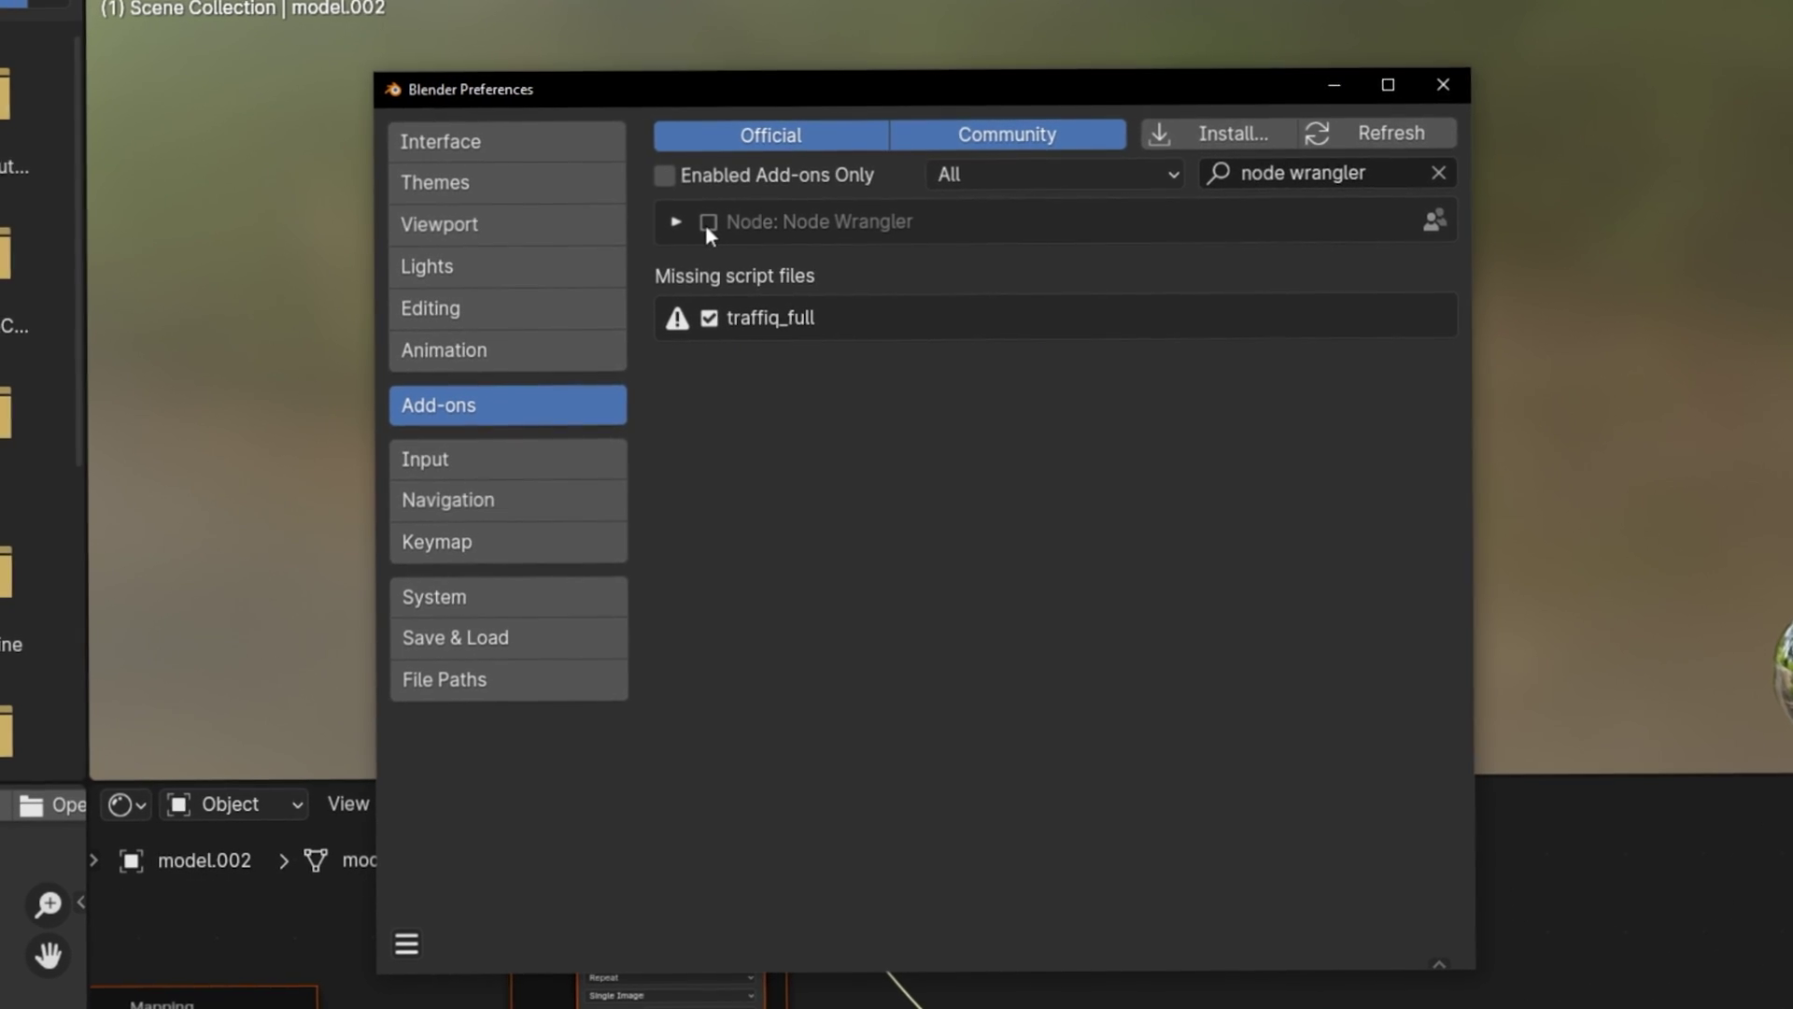
{"action": "left_click", "coordinate": [708, 223]}
{"action": "left_click", "coordinate": [407, 943]}
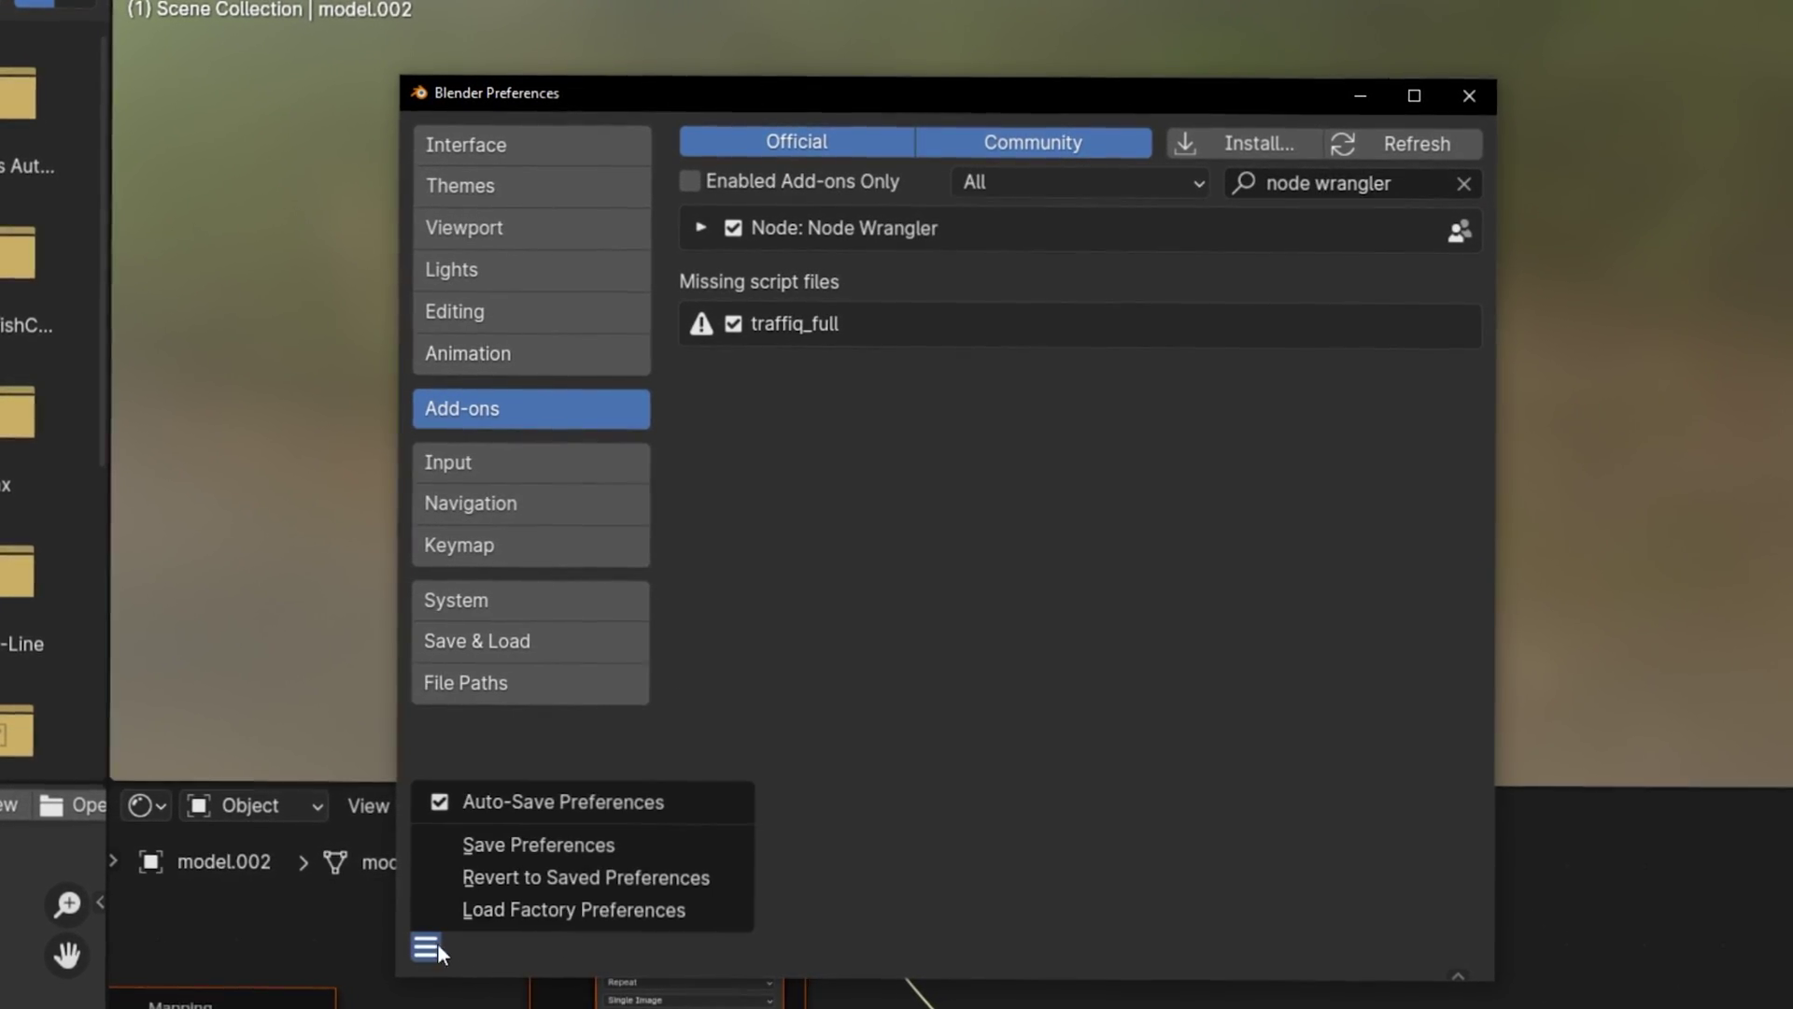
{"action": "left_click", "coordinate": [535, 845]}
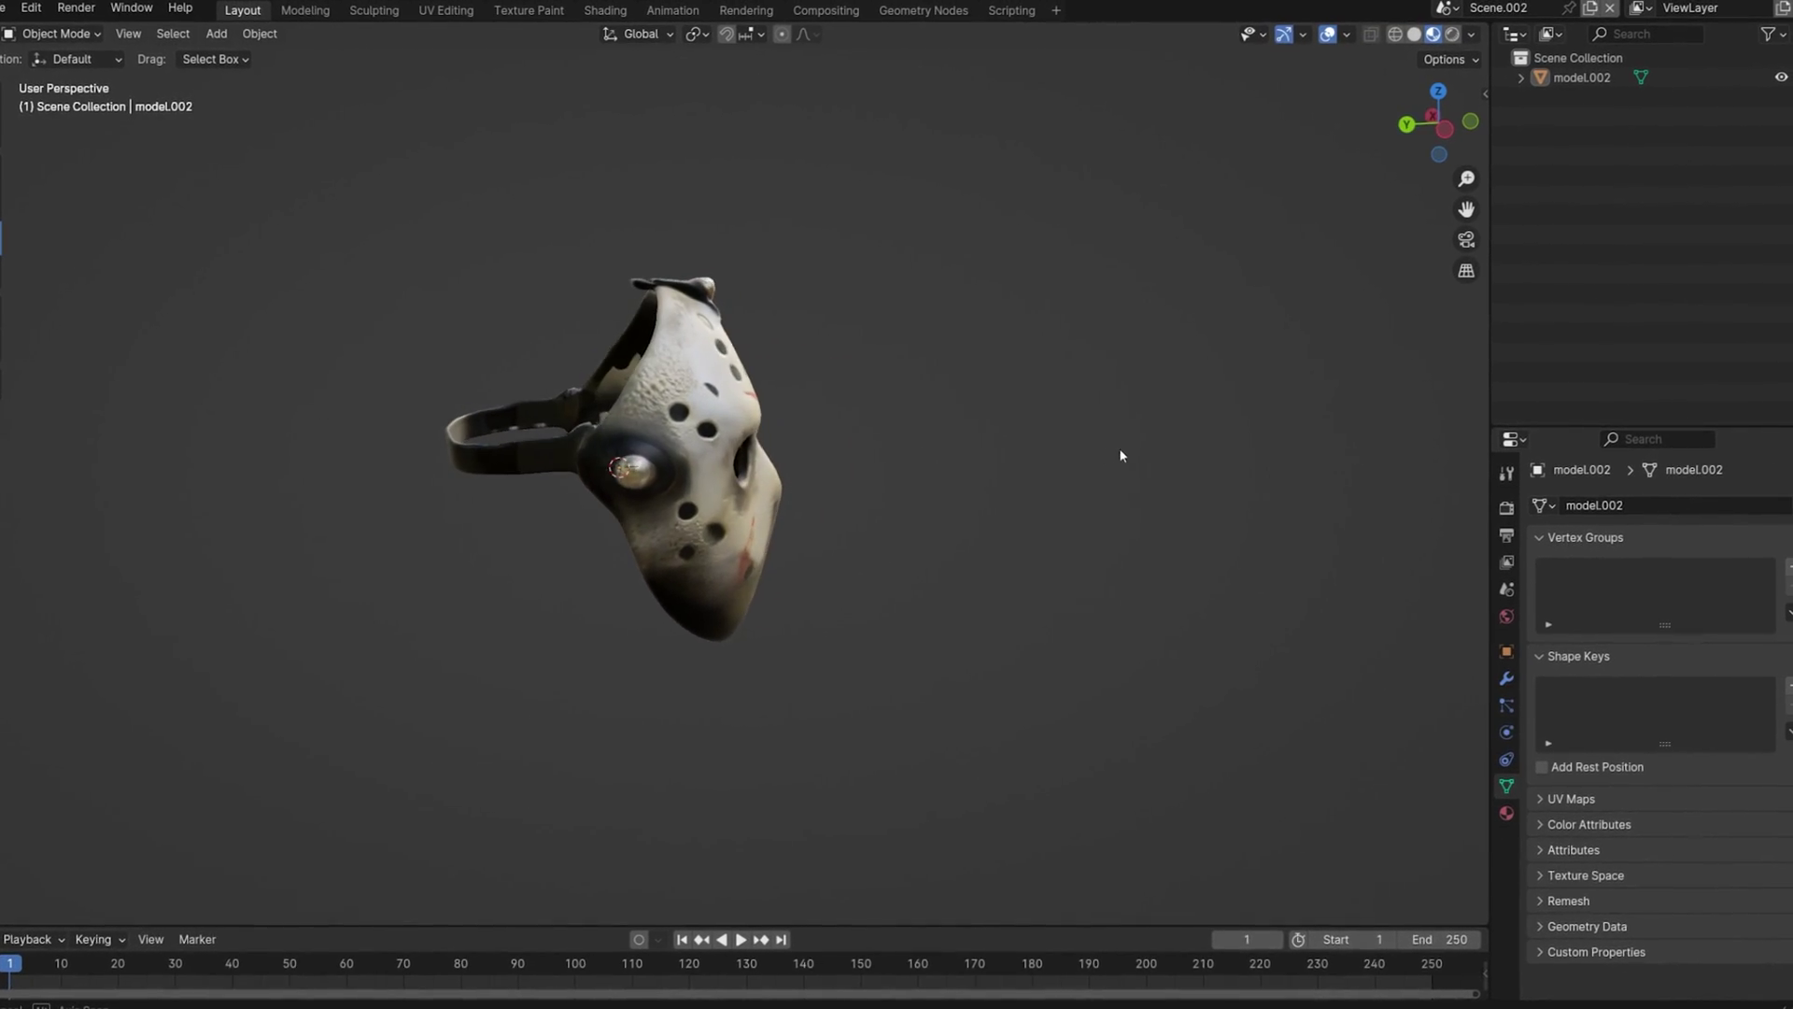
Step: Turn the front-facing viewport to Rendered shading and add an area light
{"action": "middle_click_drag", "start_coordinate": [1121, 454], "coordinate": [940, 492]}
{"action": "left_click", "coordinate": [1453, 34]}
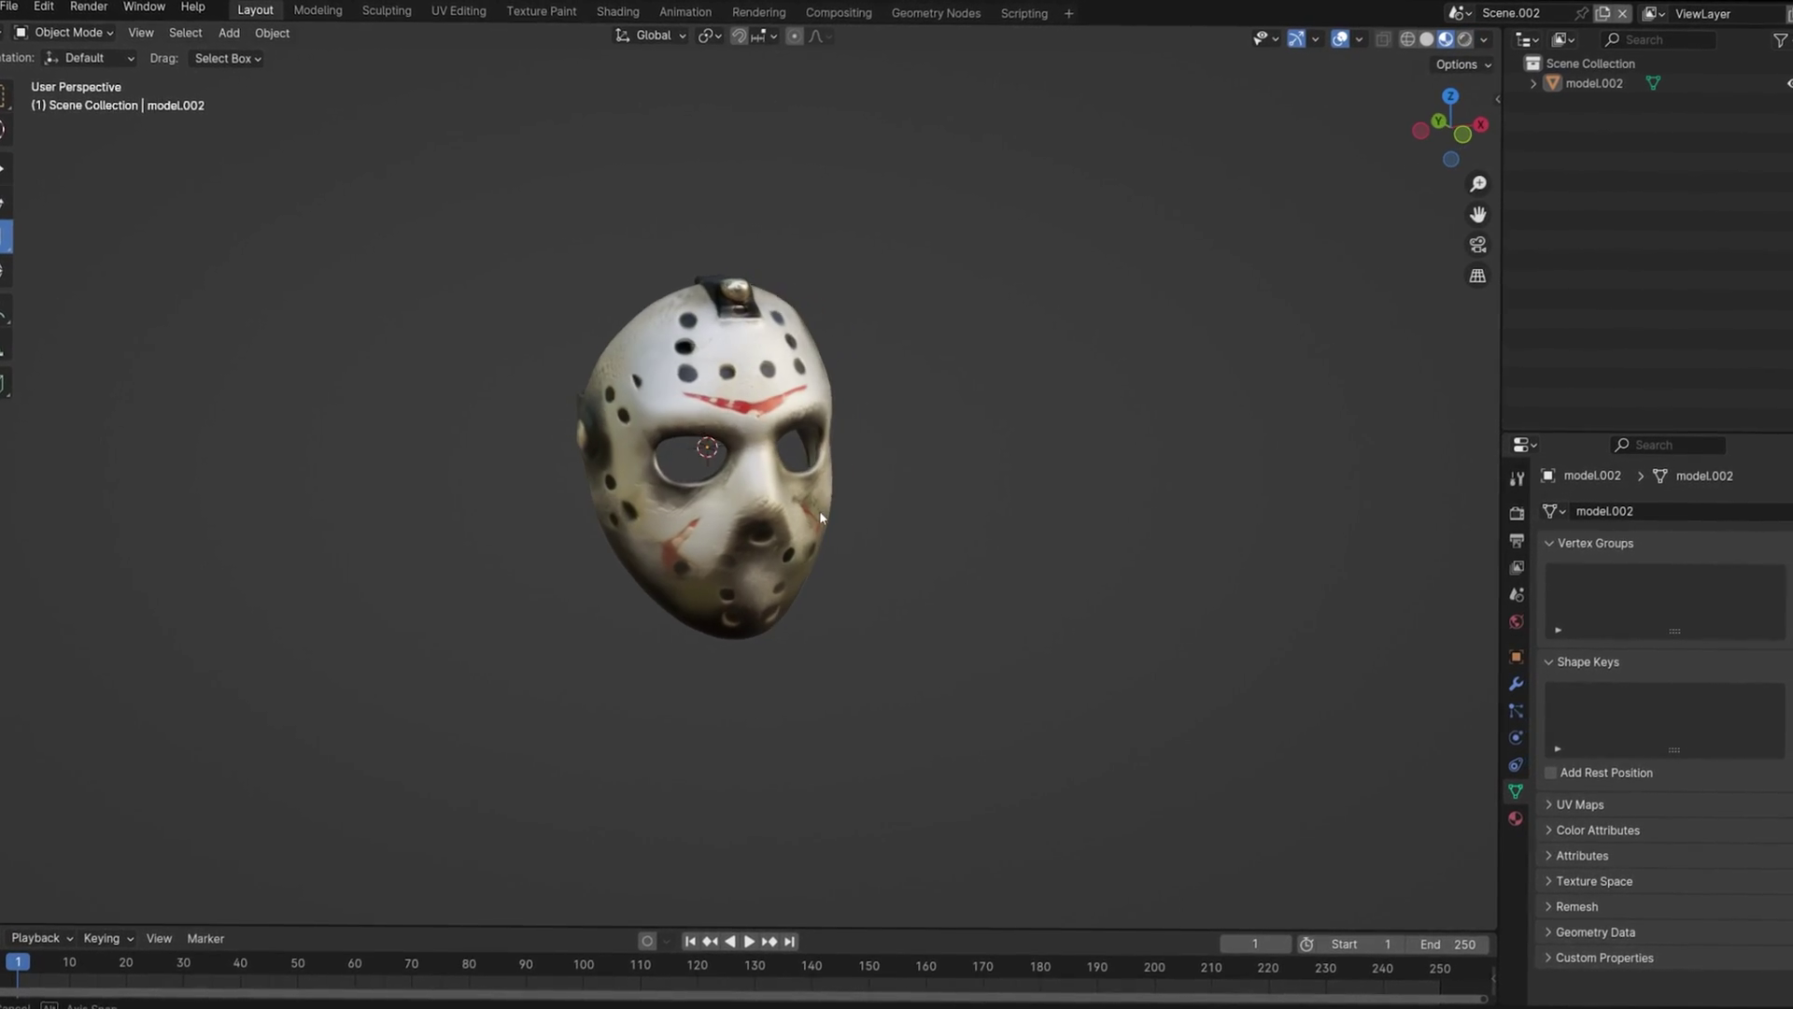
{"action": "key", "text": "shift+a"}
{"action": "mouse_move", "coordinate": [860, 798]}
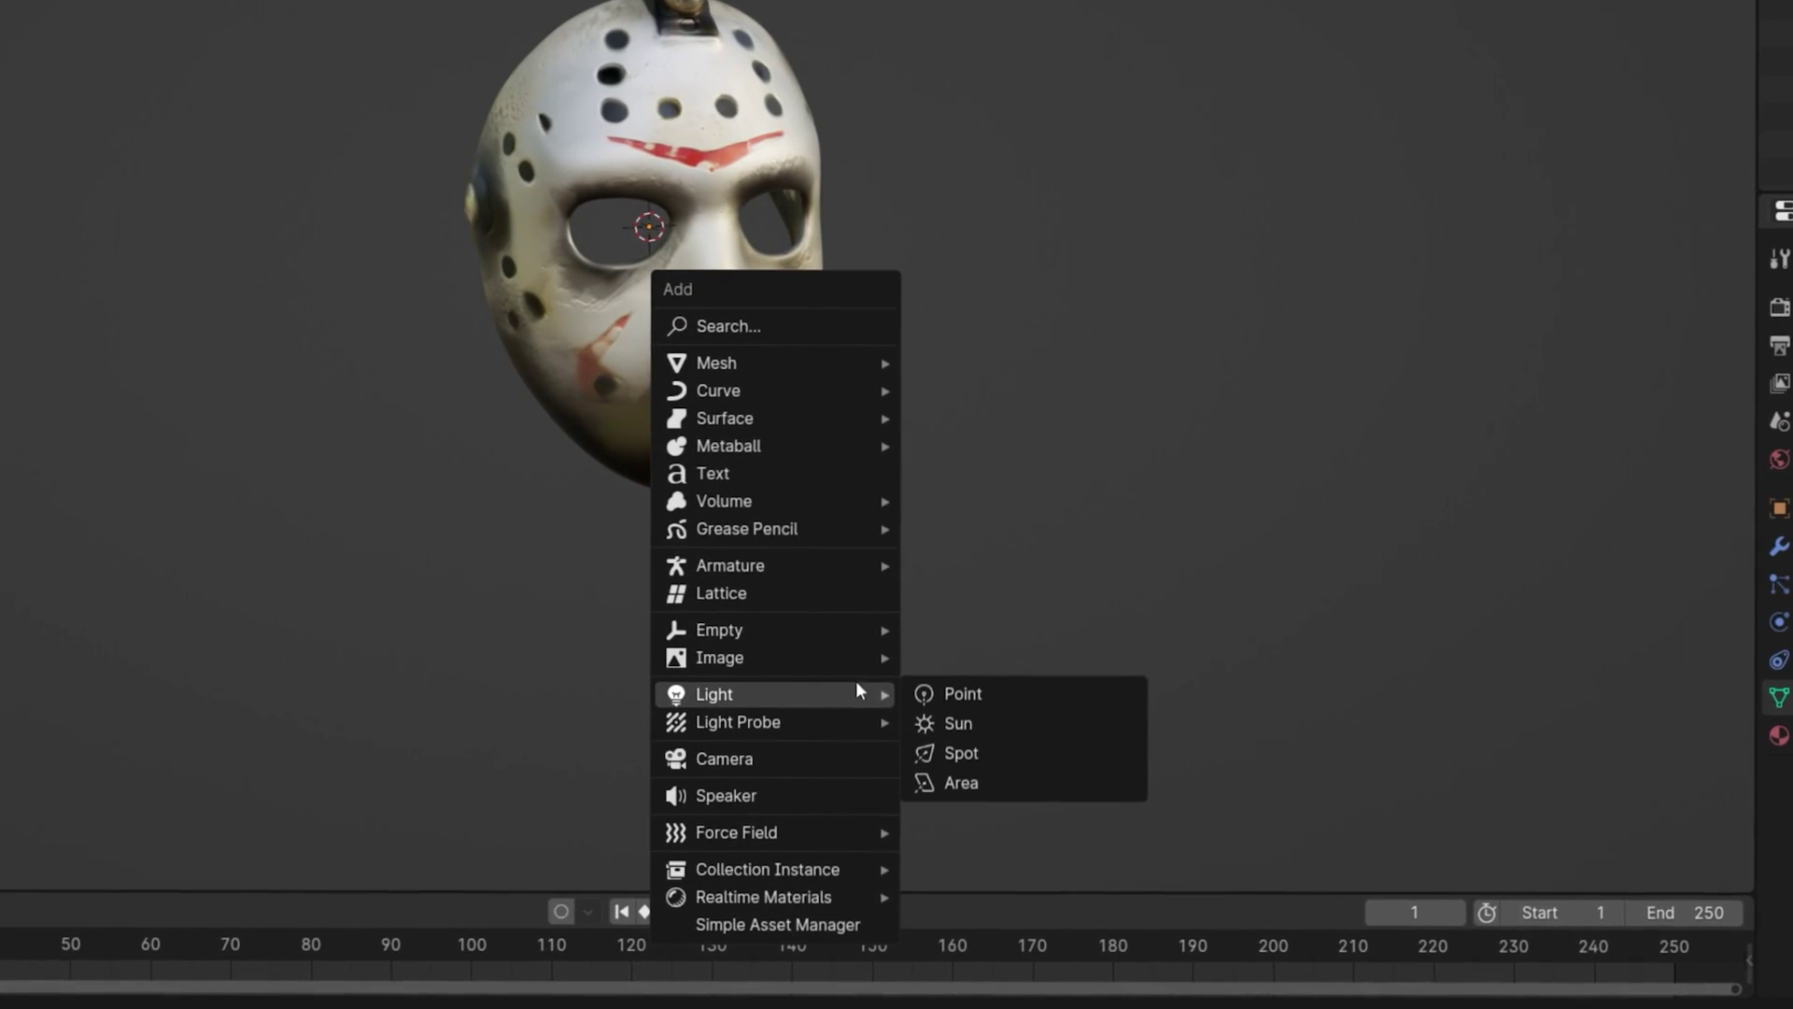
{"action": "left_click", "coordinate": [934, 864]}
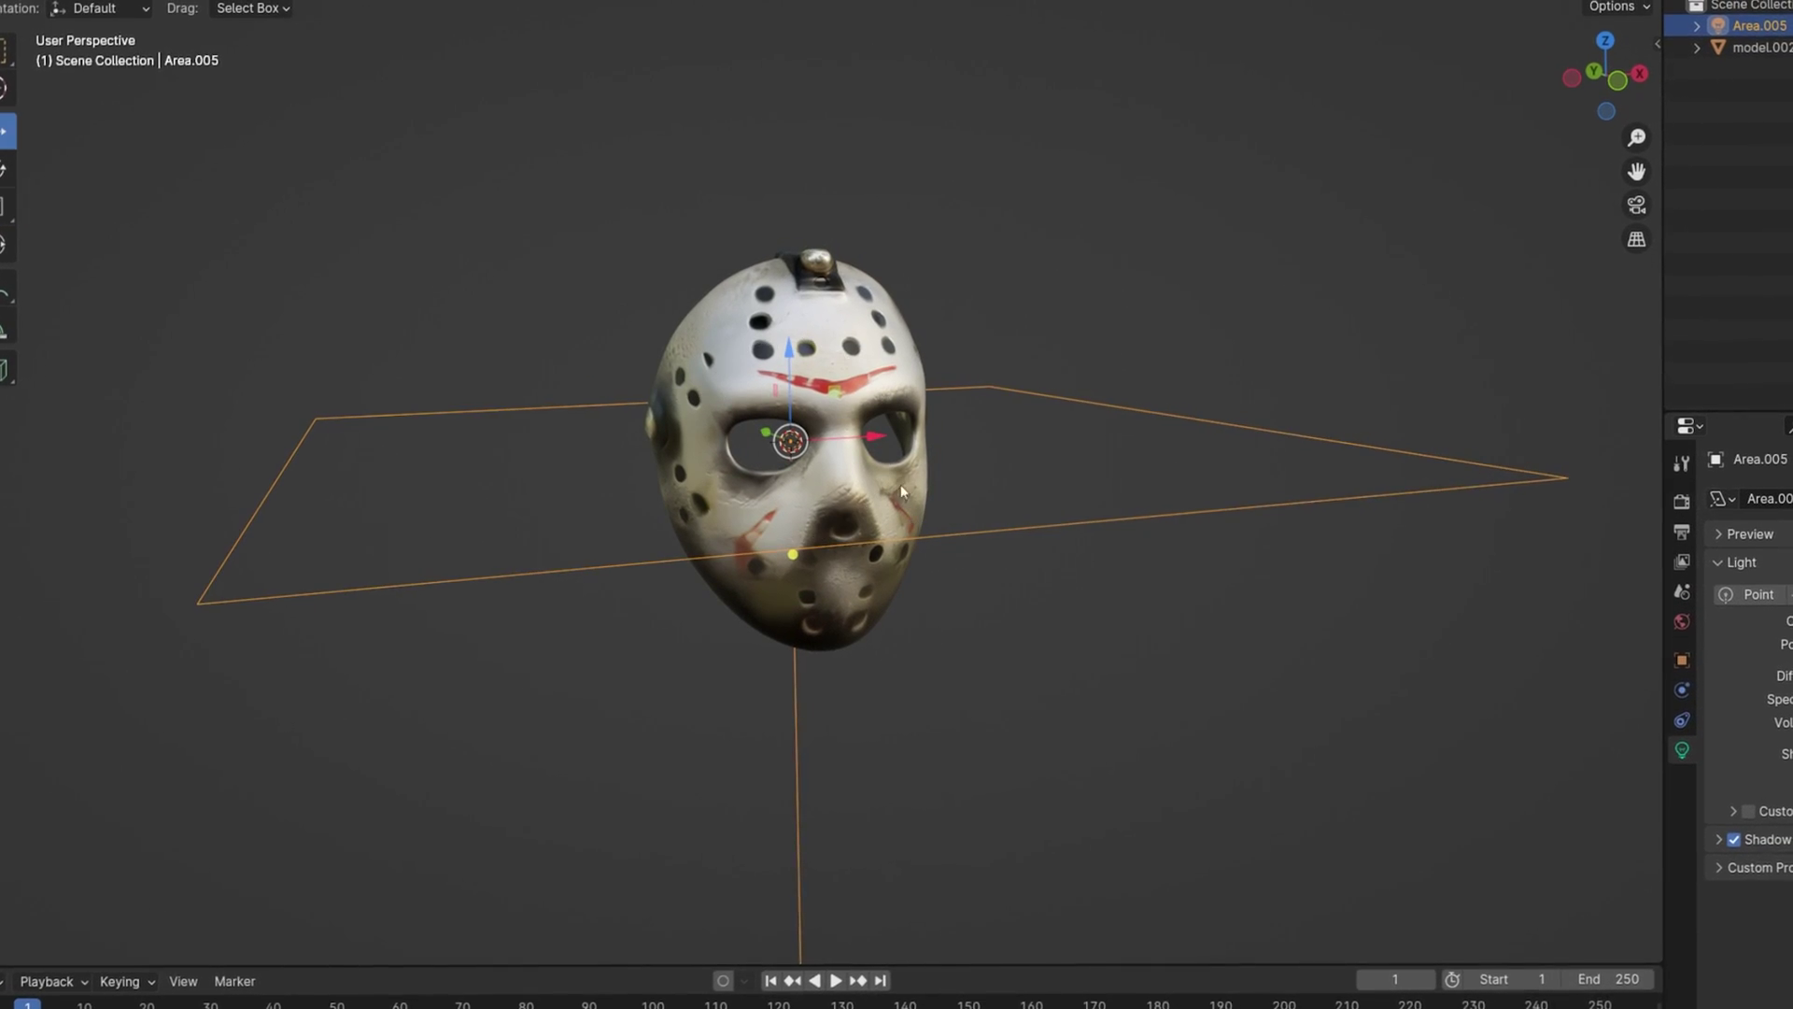
Step: Raise the area light straight up along Z above the mask, then show the Render properties
{"action": "key", "text": "g"}
{"action": "key", "text": "z"}
{"action": "left_click", "coordinate": [848, 198]}
{"action": "left_click", "coordinate": [1630, 0]}
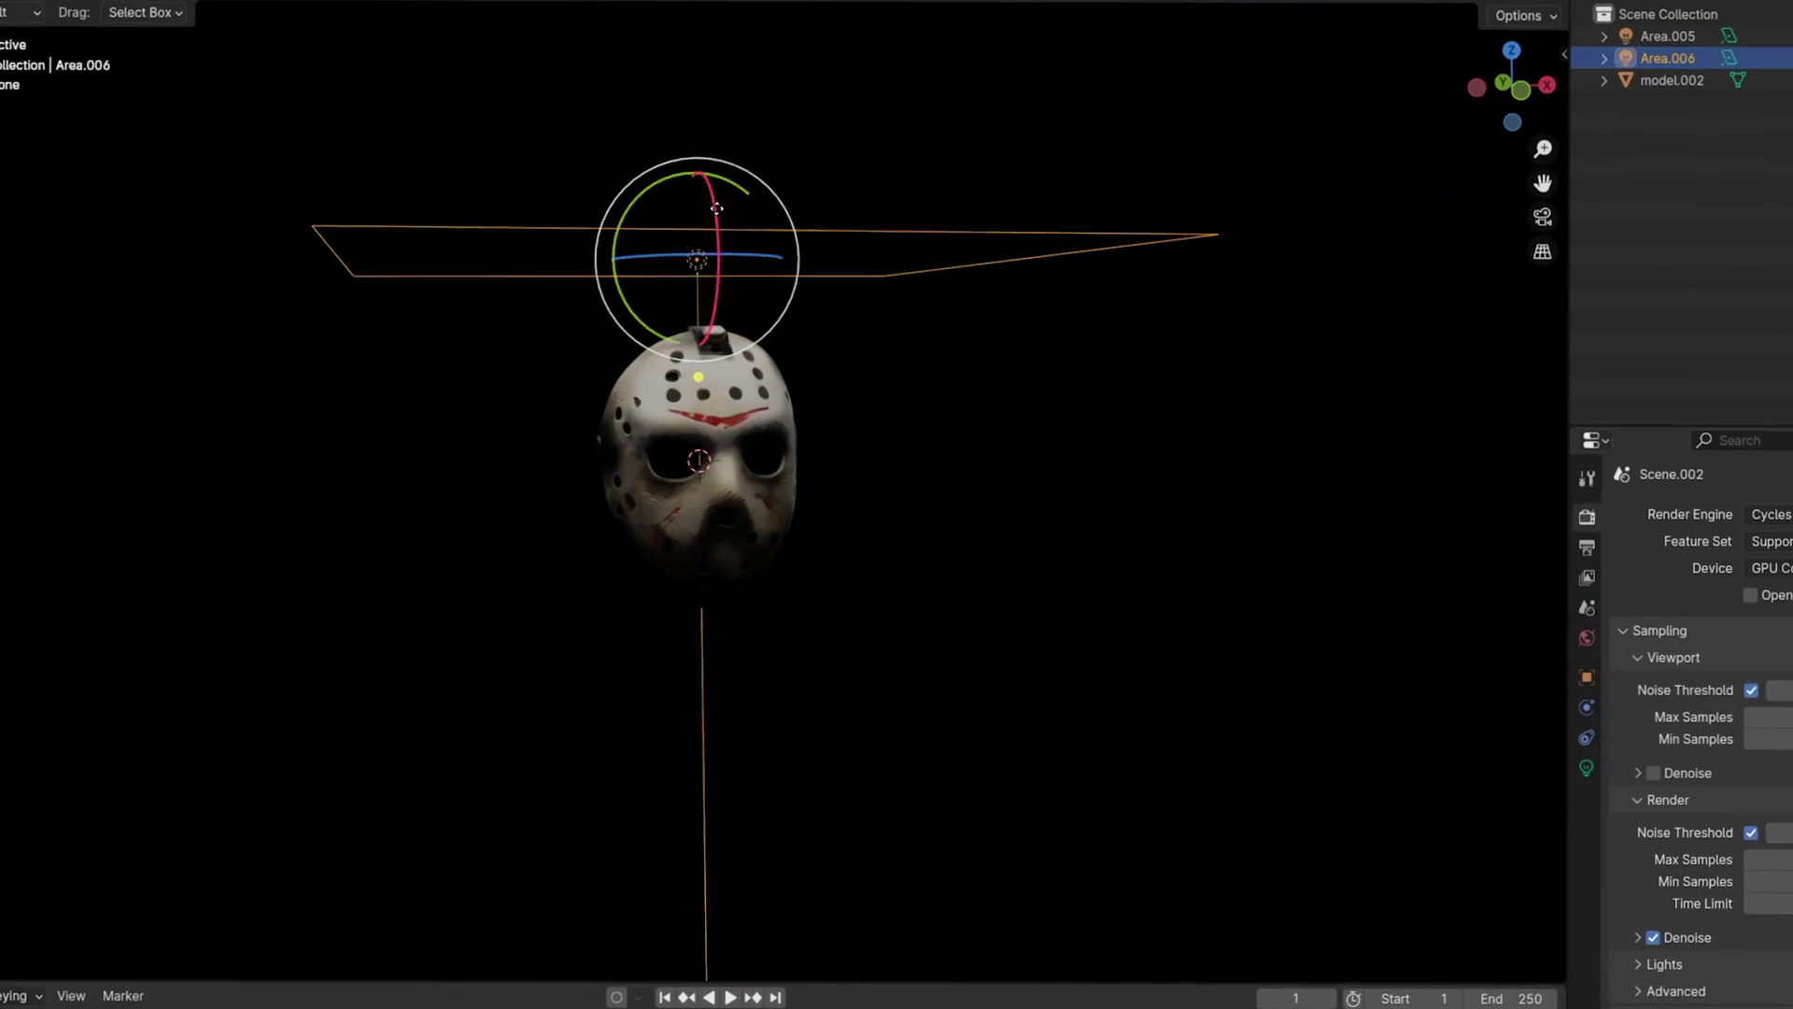
Step: Rotate the second area light toward the mask and set its colour to red
{"action": "left_click_drag", "start_coordinate": [716, 207], "coordinate": [579, 460]}
{"action": "left_click", "coordinate": [1587, 767]}
{"action": "left_click", "coordinate": [1765, 642]}
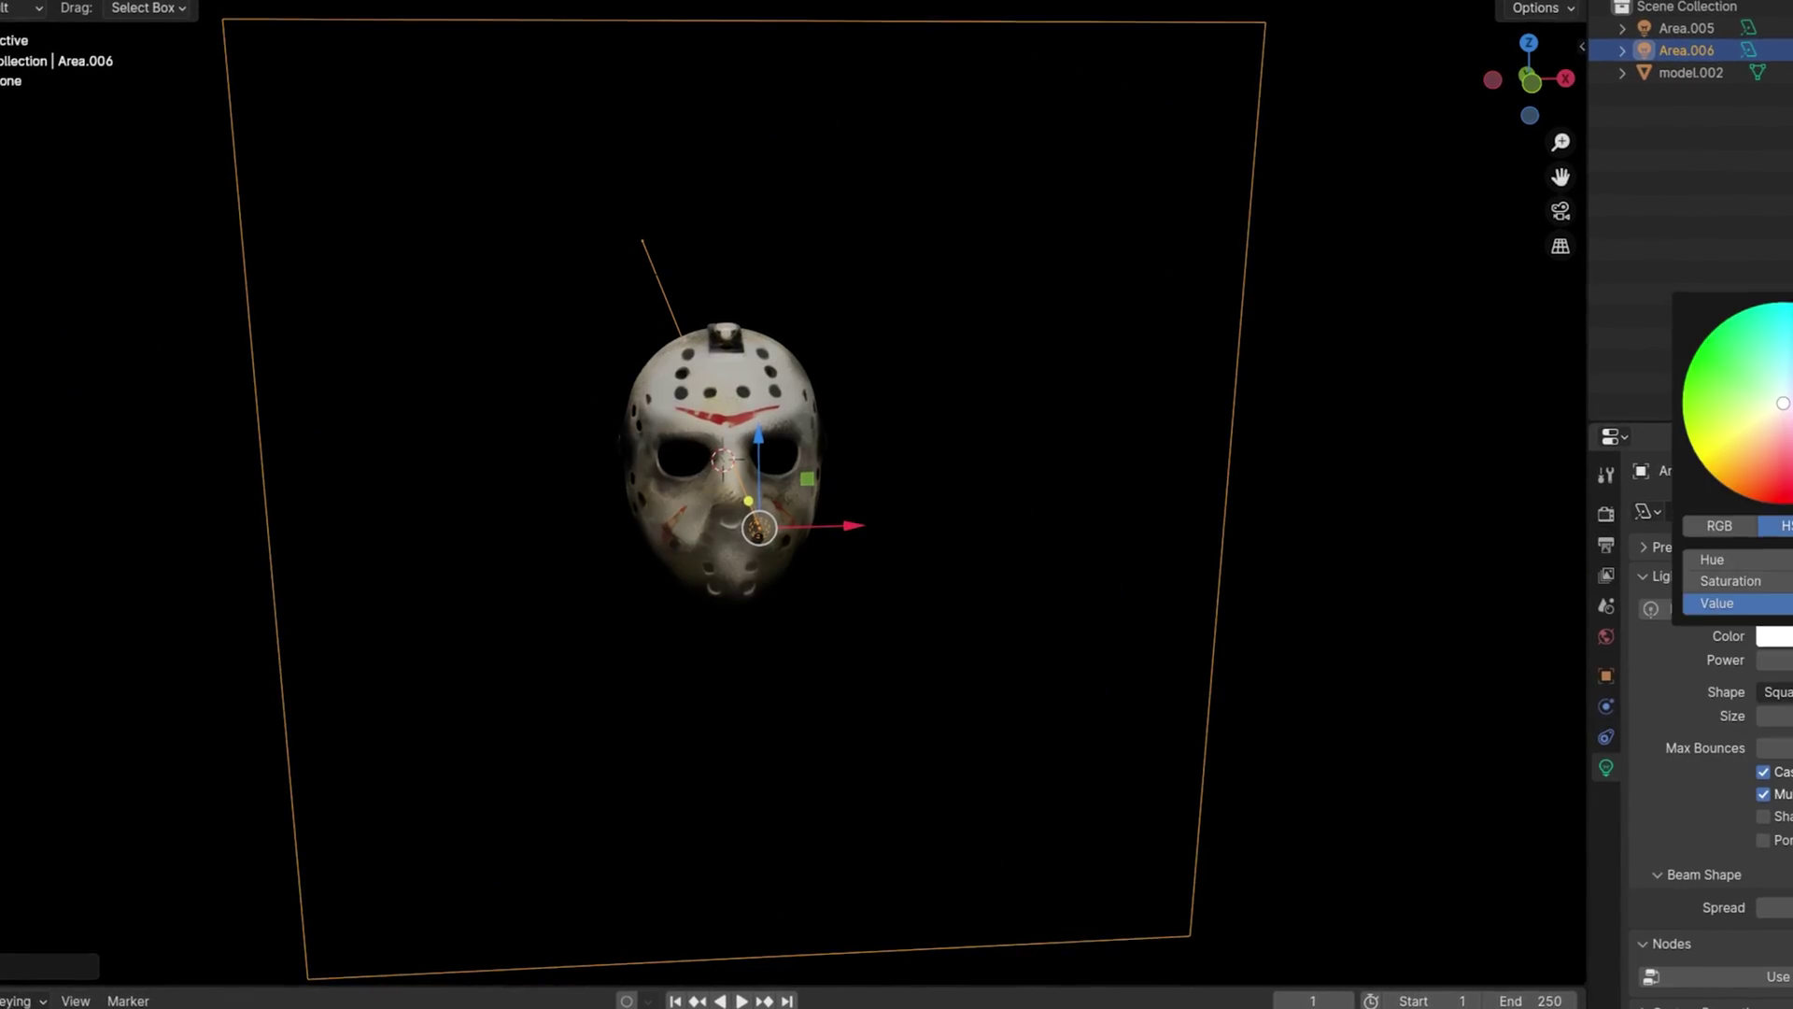
{"action": "left_click", "coordinate": [1762, 400]}
{"action": "left_click", "coordinate": [874, 668]}
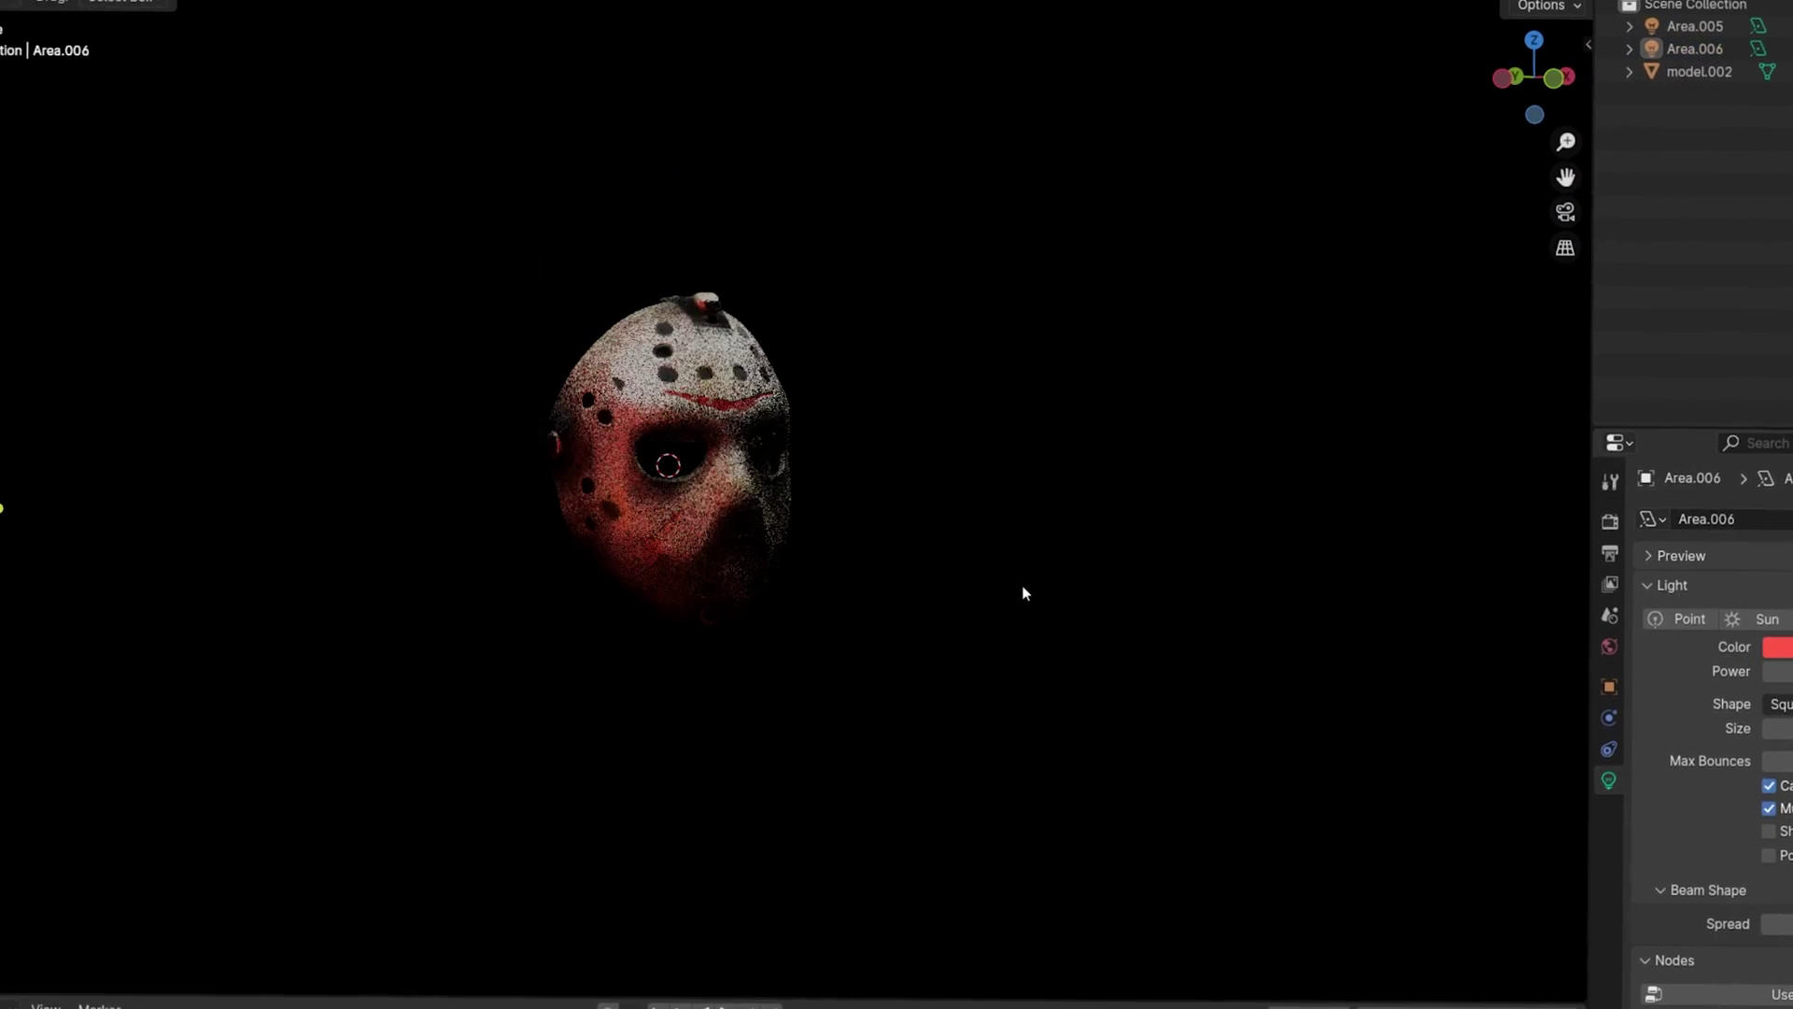
Step: Orbit and zoom around the mask to inspect the red glow on its side
{"action": "middle_click_drag", "start_coordinate": [863, 572], "coordinate": [608, 588]}
{"action": "scroll", "coordinate": [850, 576], "scroll_direction": "down", "scroll_amount": 3}
{"action": "middle_click_drag", "start_coordinate": [853, 572], "coordinate": [812, 584]}
{"action": "scroll", "coordinate": [887, 575], "scroll_direction": "up", "scroll_amount": 2}
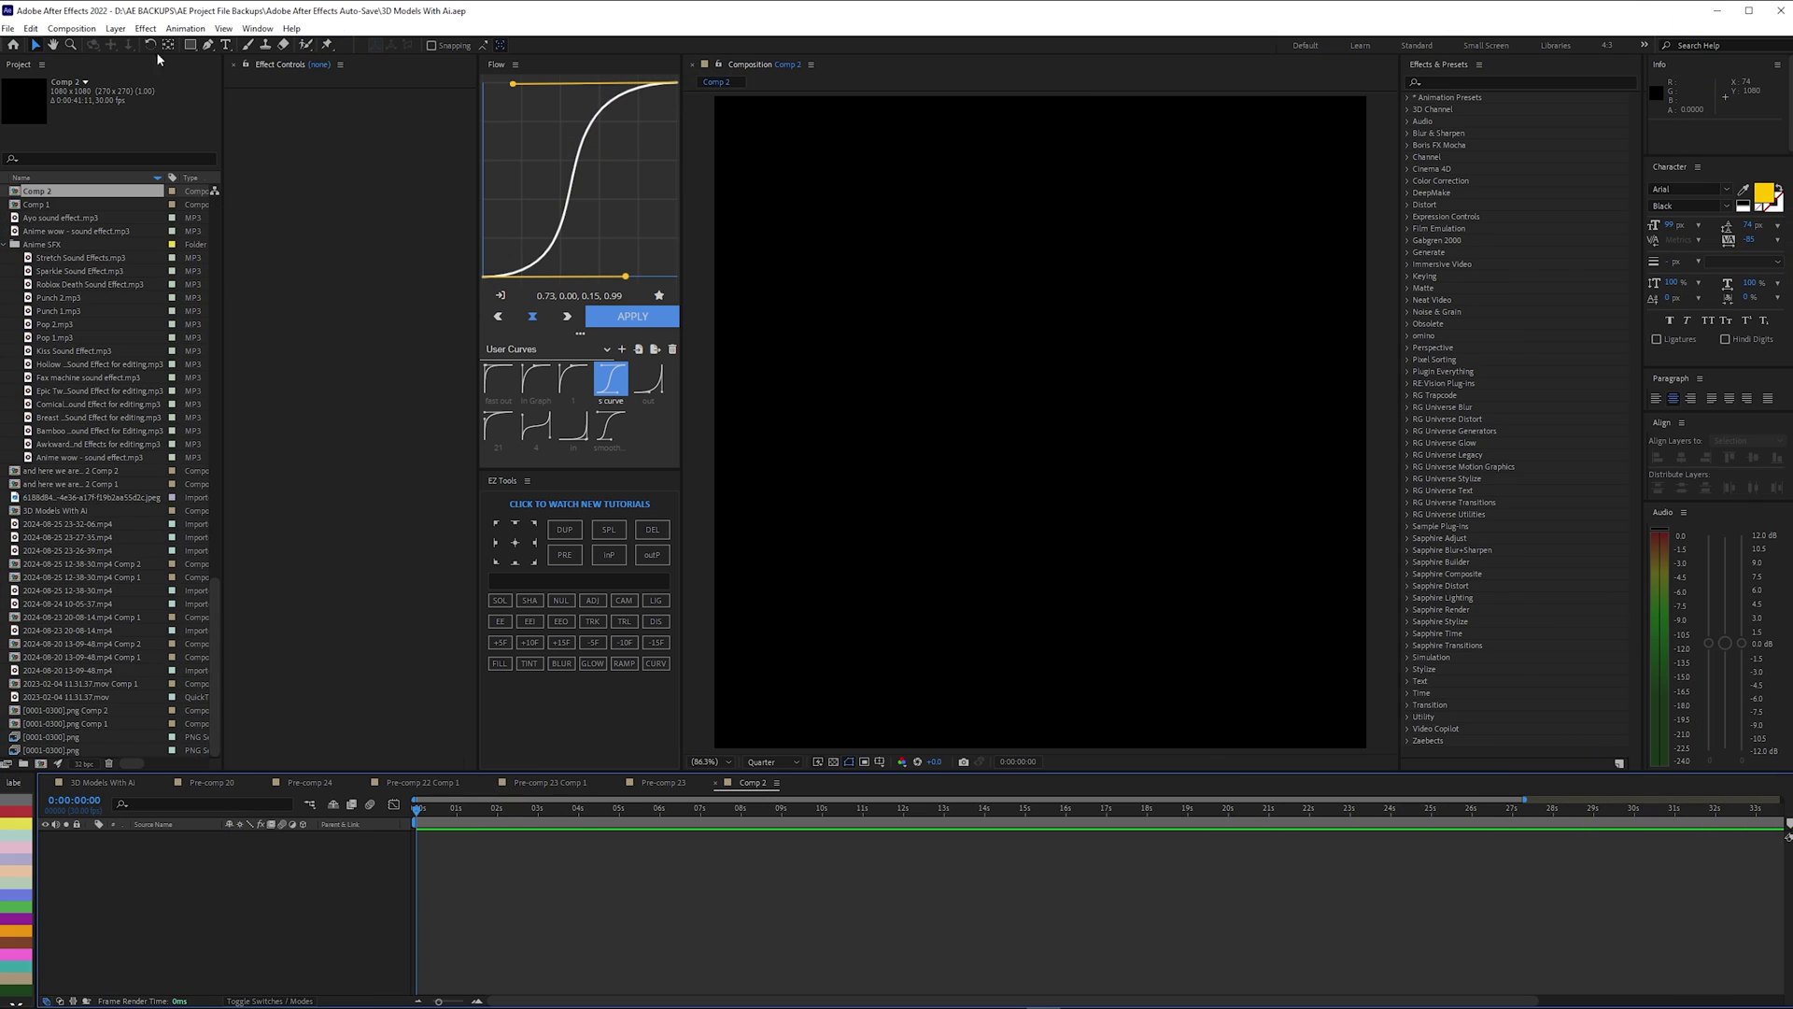
Step: Create a new black solid layer with default settings
{"action": "left_click", "coordinate": [115, 28]}
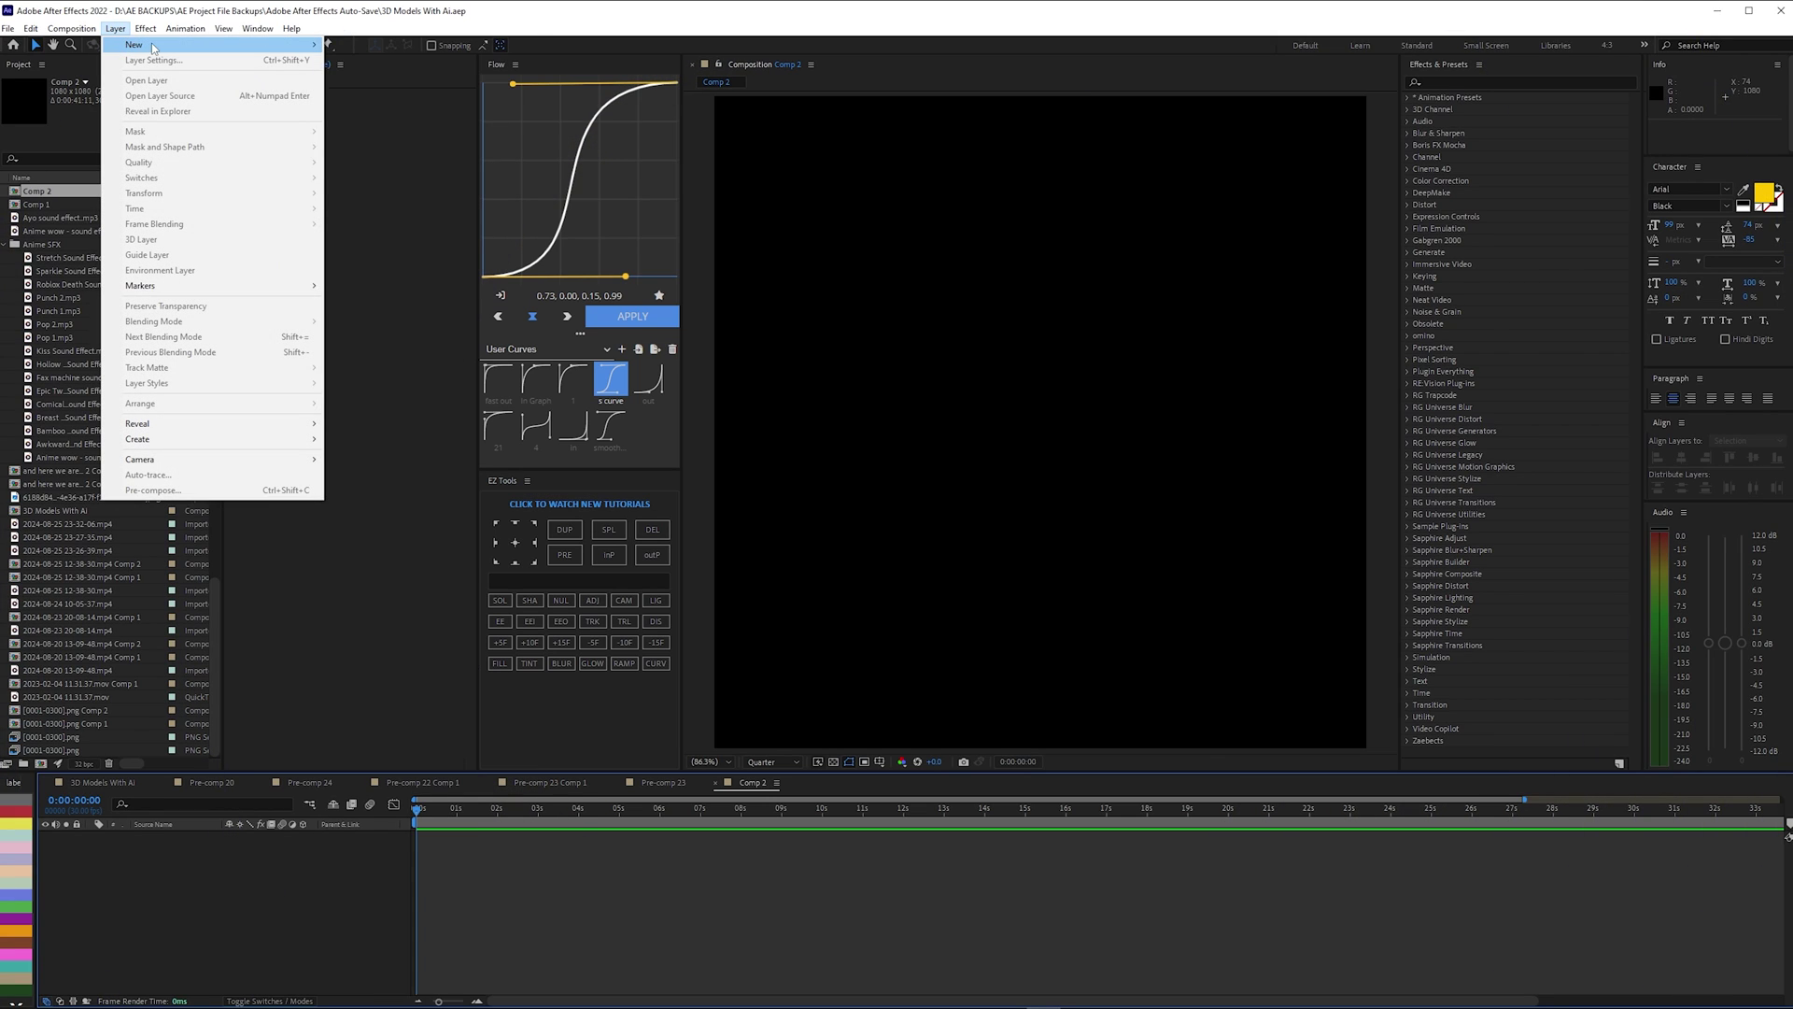
{"action": "mouse_move", "coordinate": [280, 45]}
{"action": "left_click", "coordinate": [390, 62]}
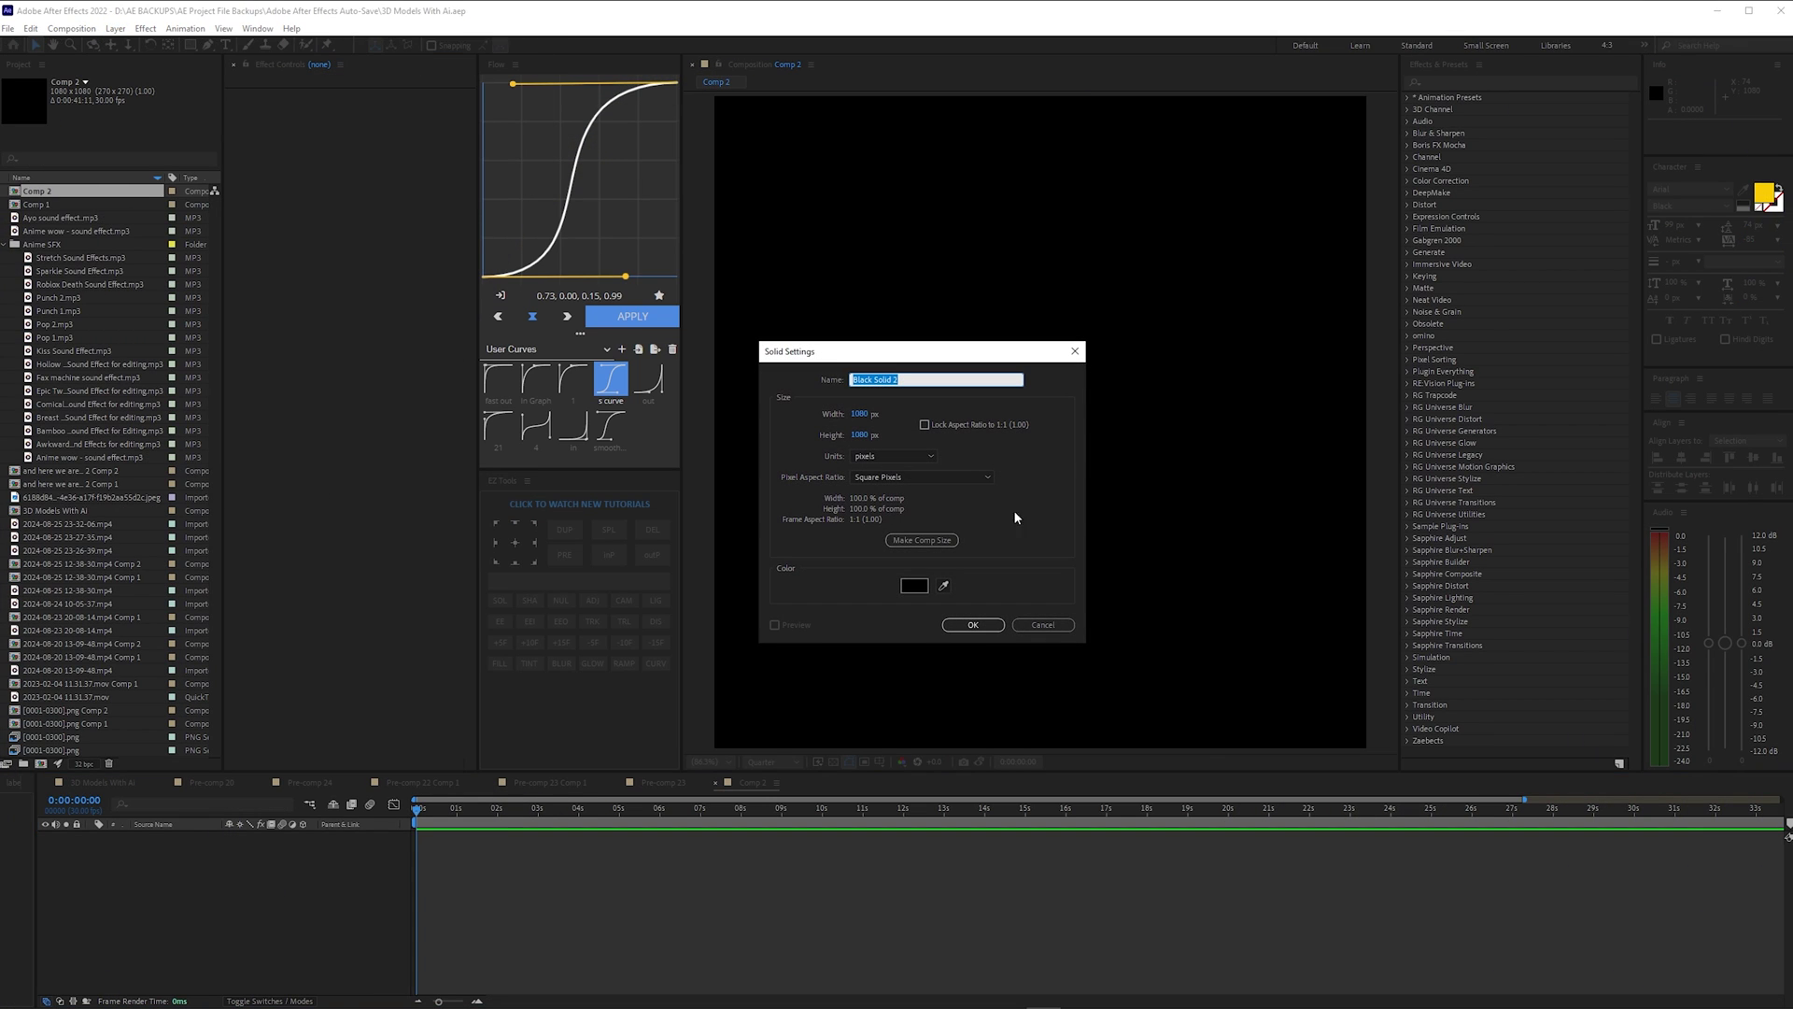
{"action": "left_click", "coordinate": [974, 625]}
Step: Apply the Element effect, found by searching 'element', to the solid and open Scene Setup
{"action": "left_click", "coordinate": [1476, 83]}
{"action": "type", "text": "element"}
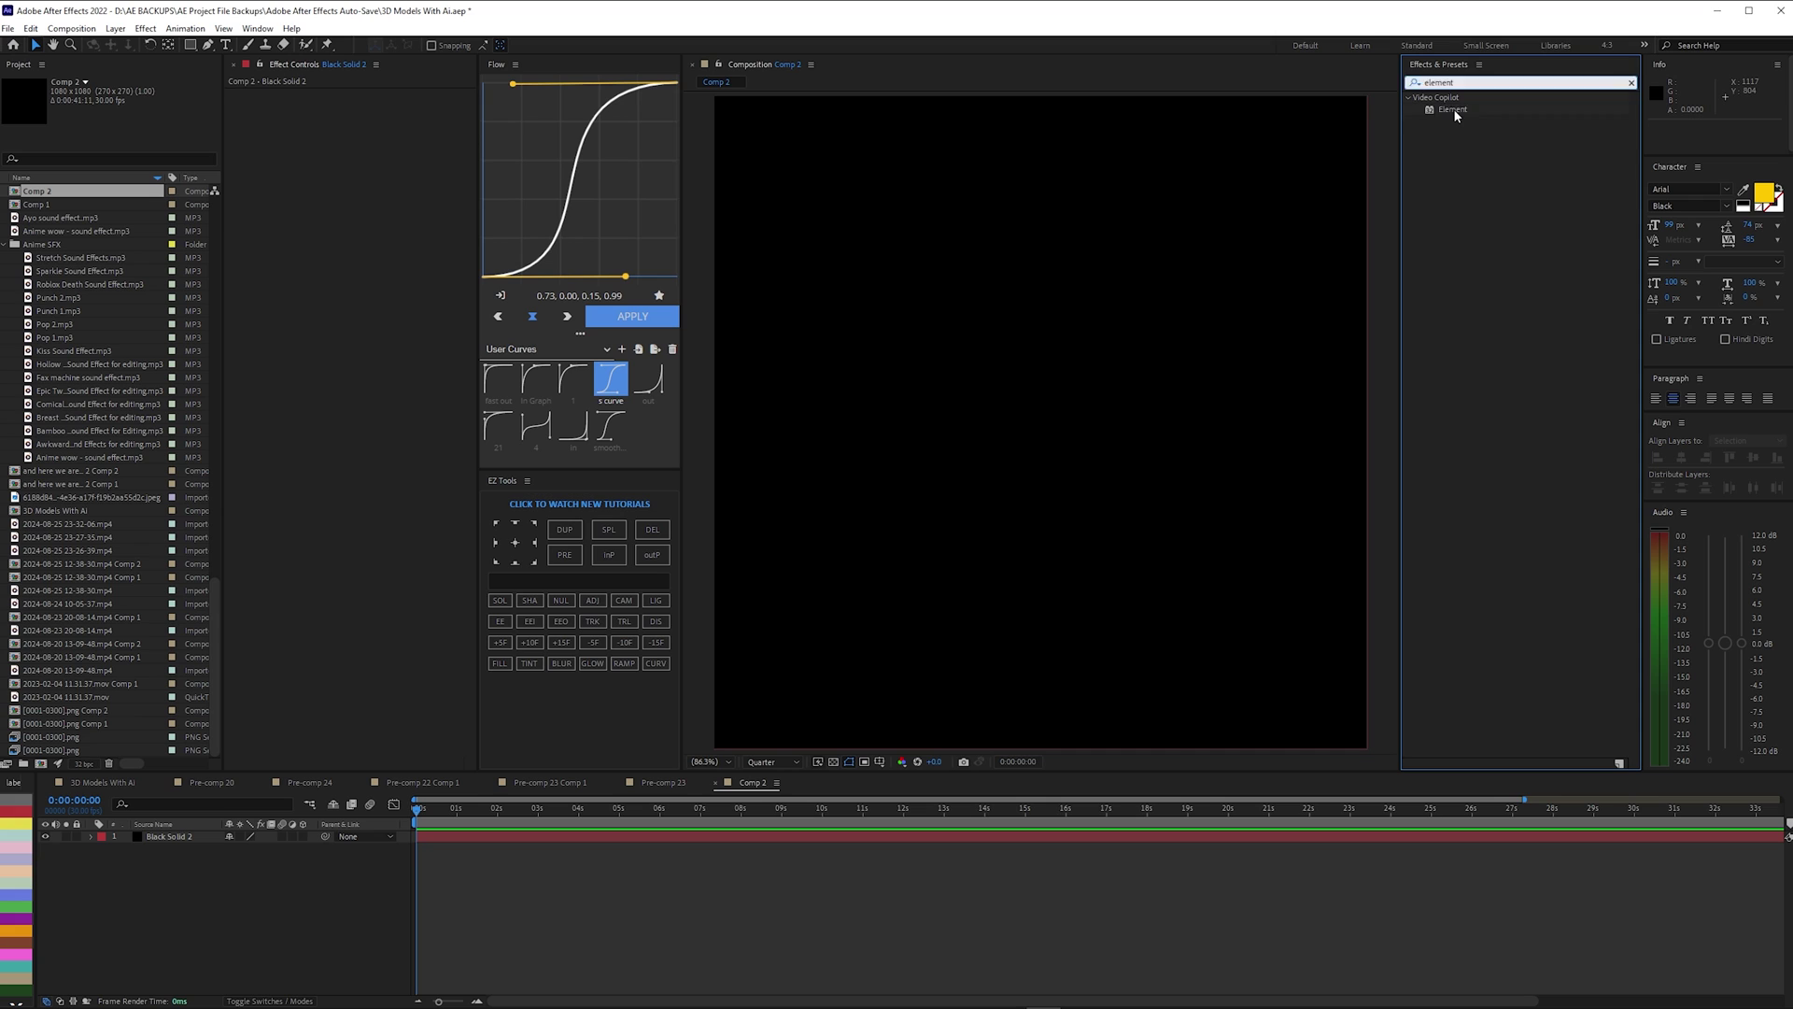
{"action": "left_click_drag", "start_coordinate": [1461, 116], "coordinate": [688, 836]}
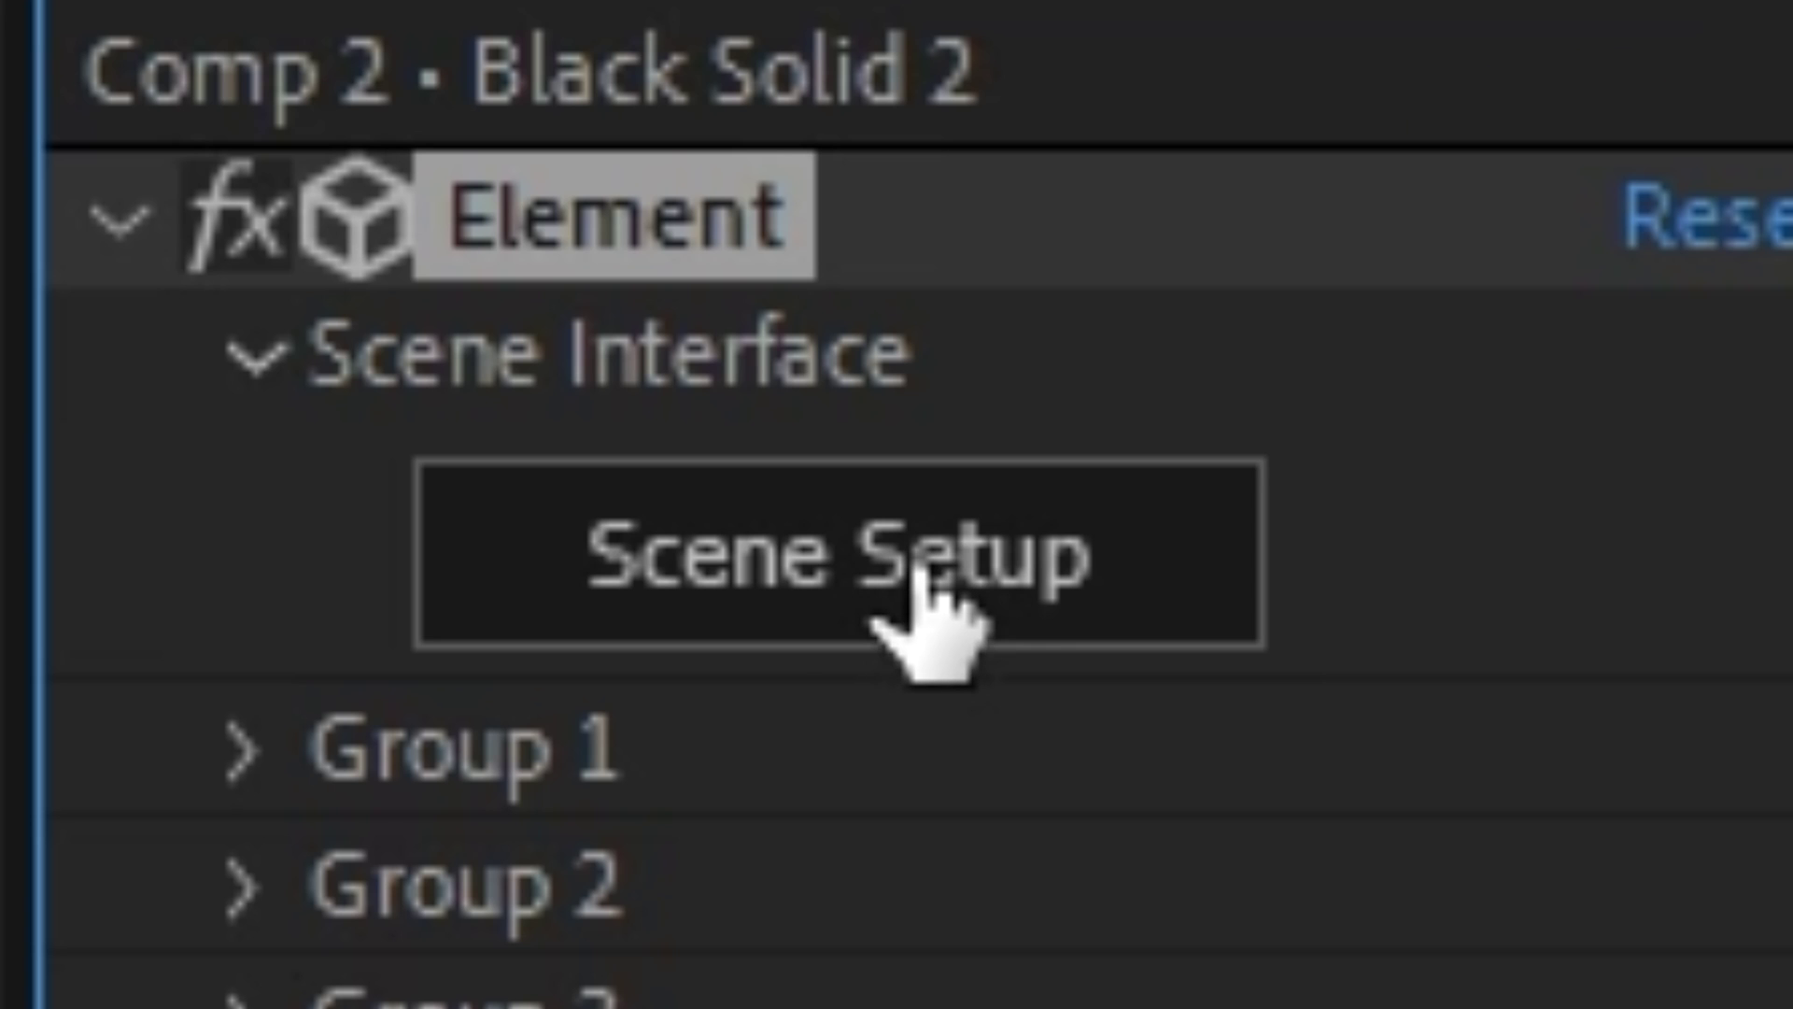
{"action": "left_click", "coordinate": [925, 598]}
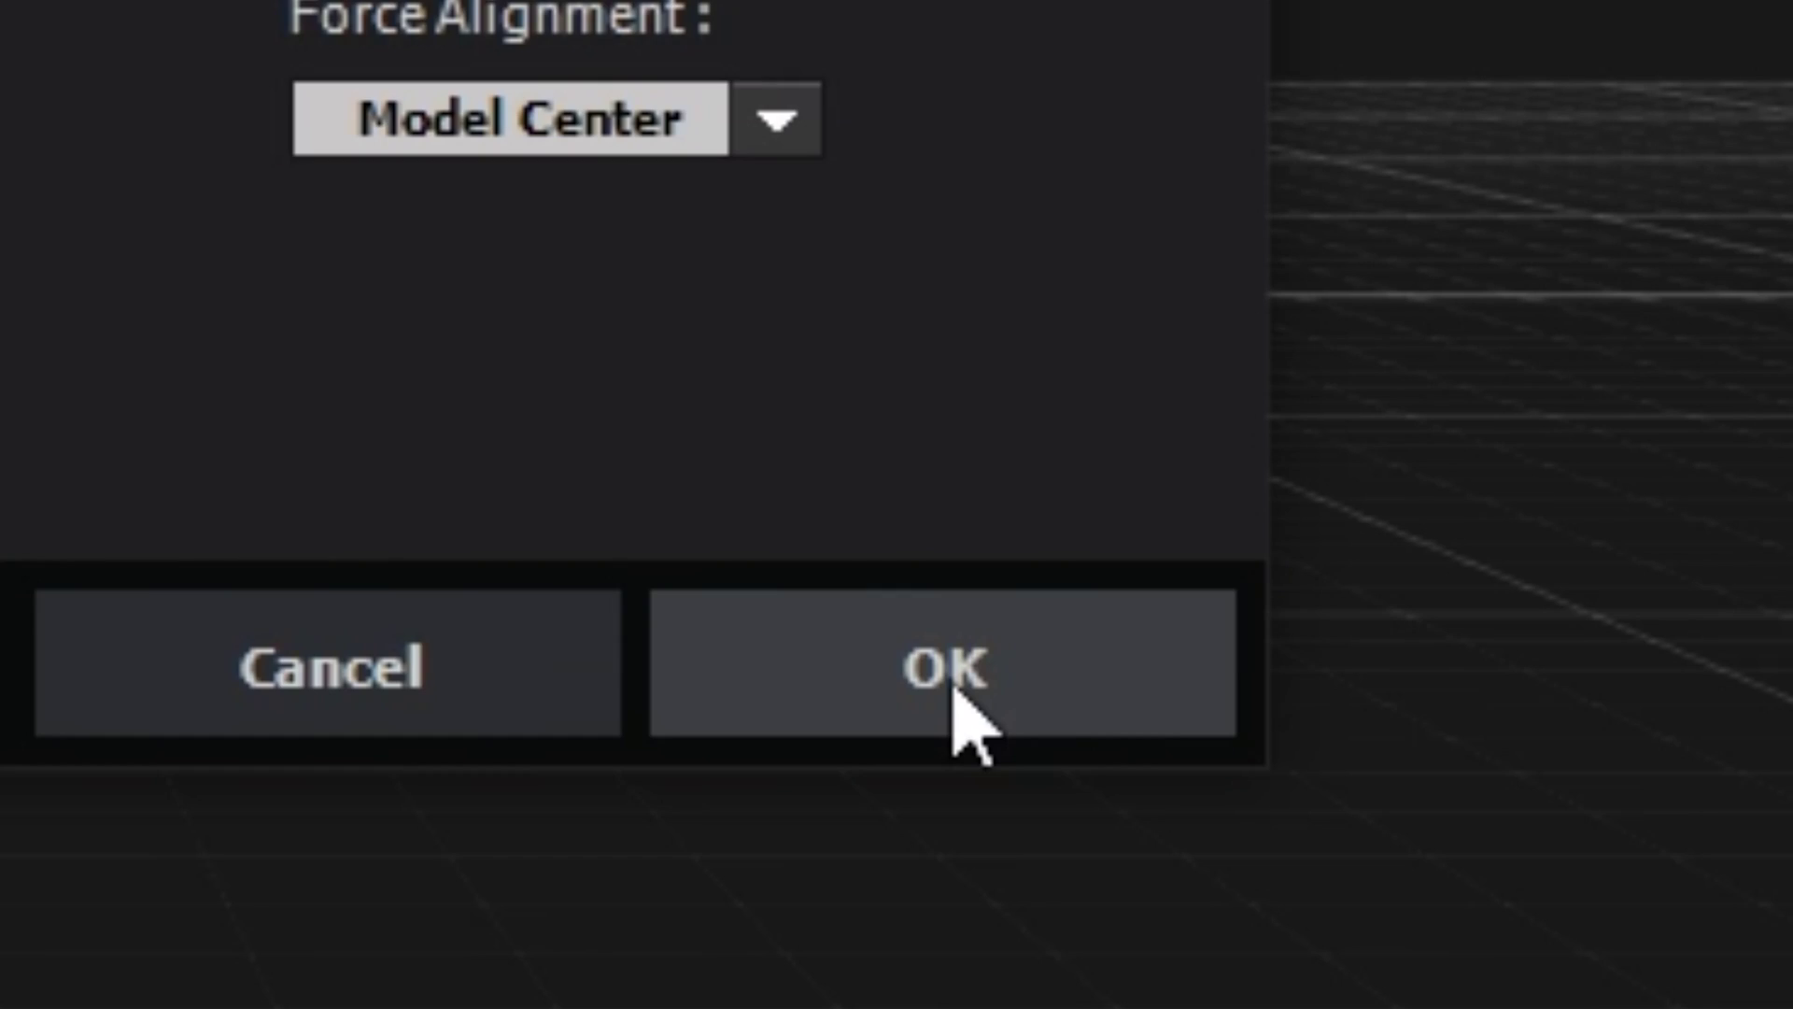
Step: Import base.obj into Element 3D with Normalize Size enabled
{"action": "left_click", "coordinate": [951, 618]}
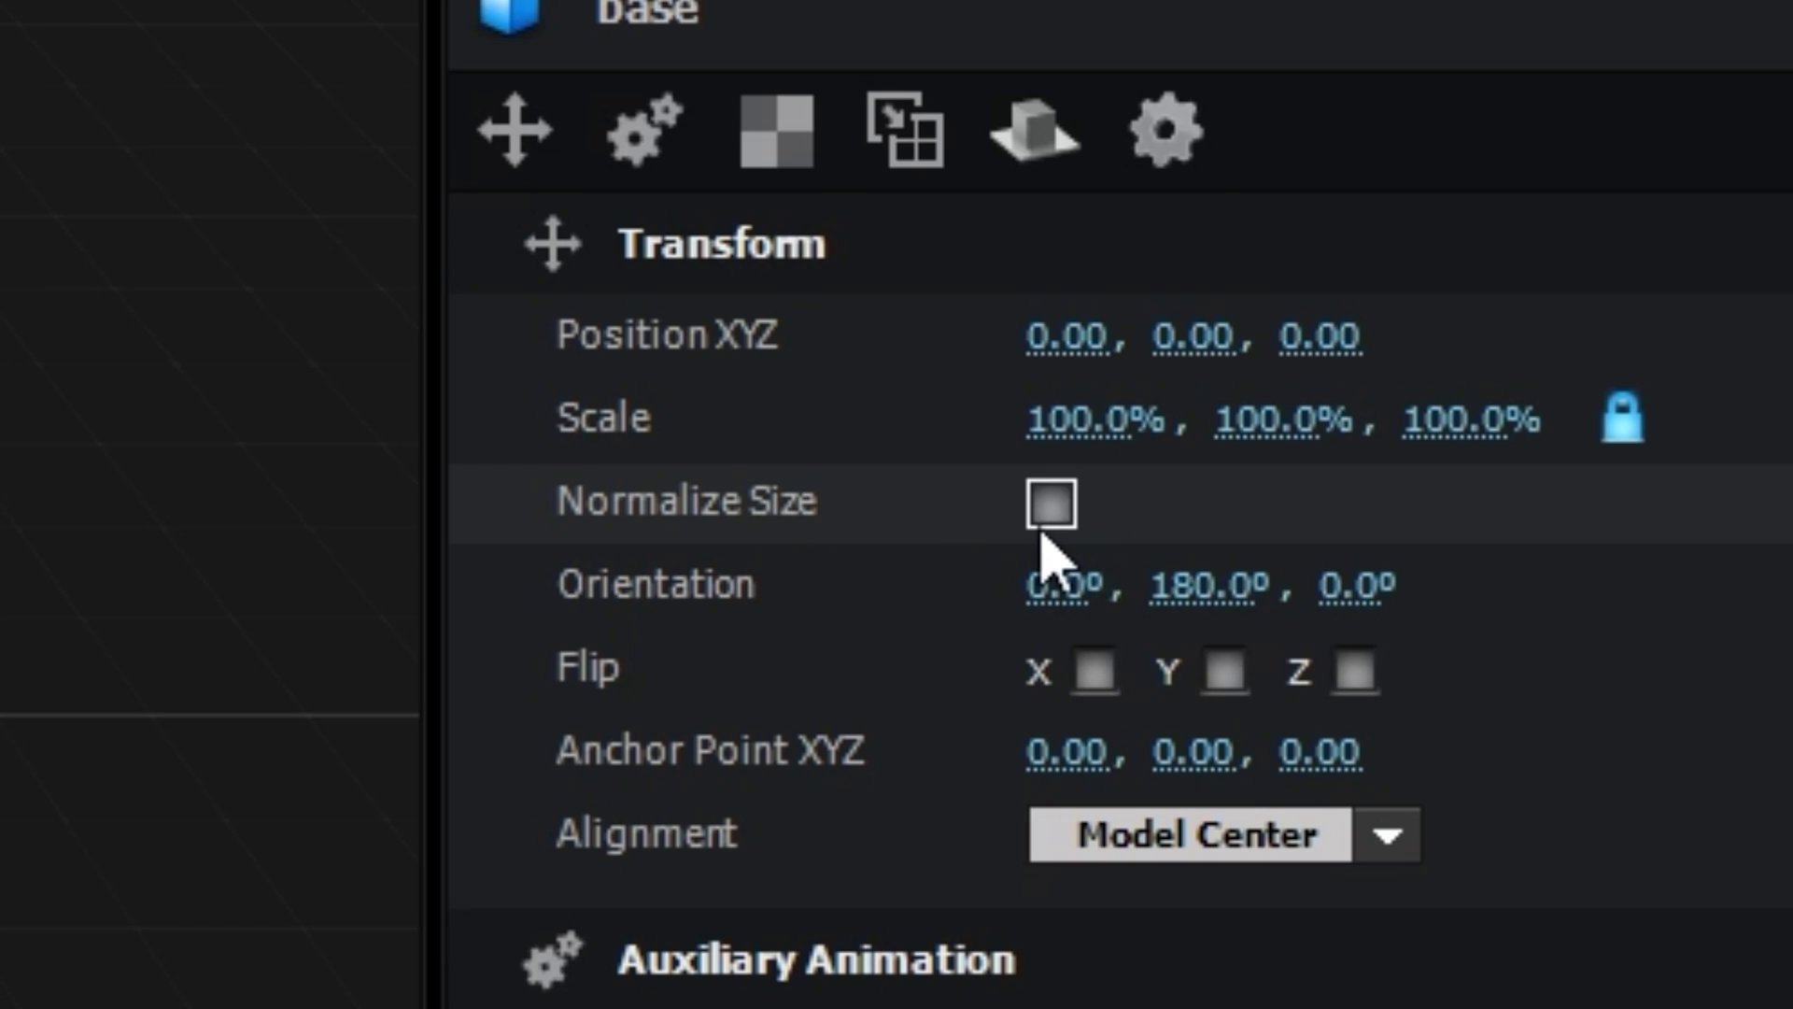
{"action": "left_click", "coordinate": [1046, 519]}
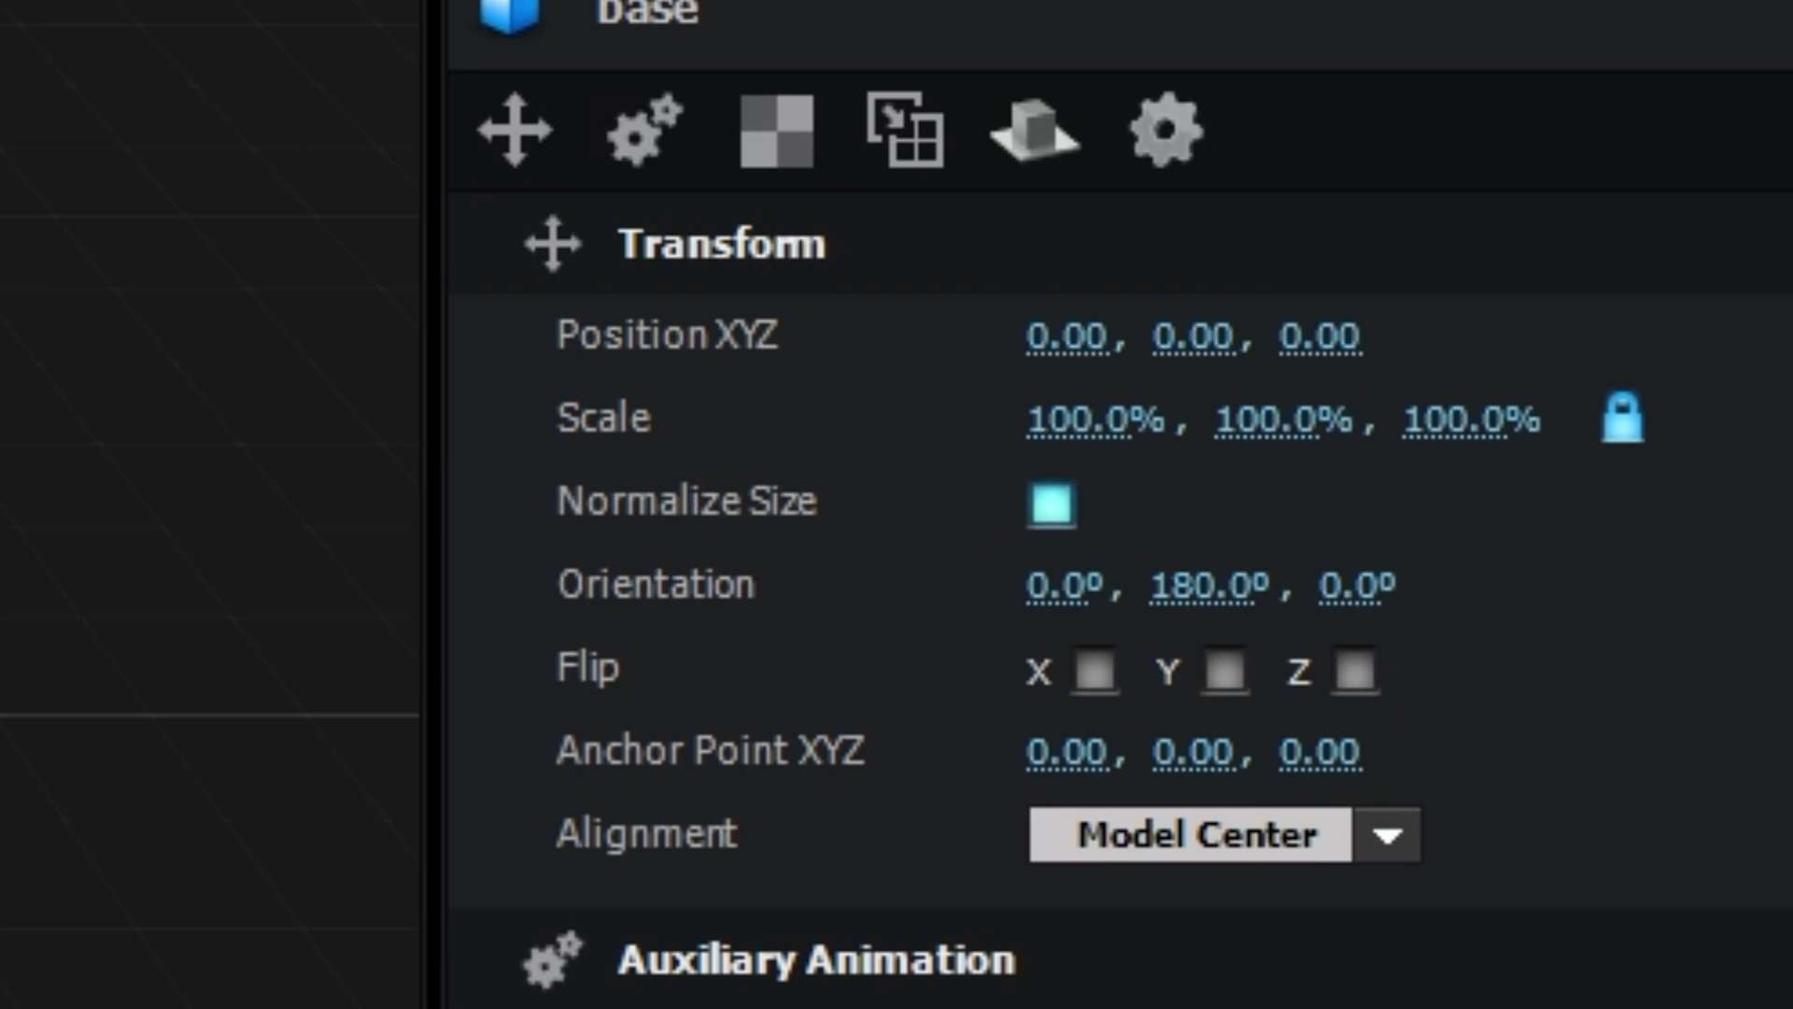
{"action": "left_click_drag", "start_coordinate": [1061, 632], "coordinate": [1031, 708]}
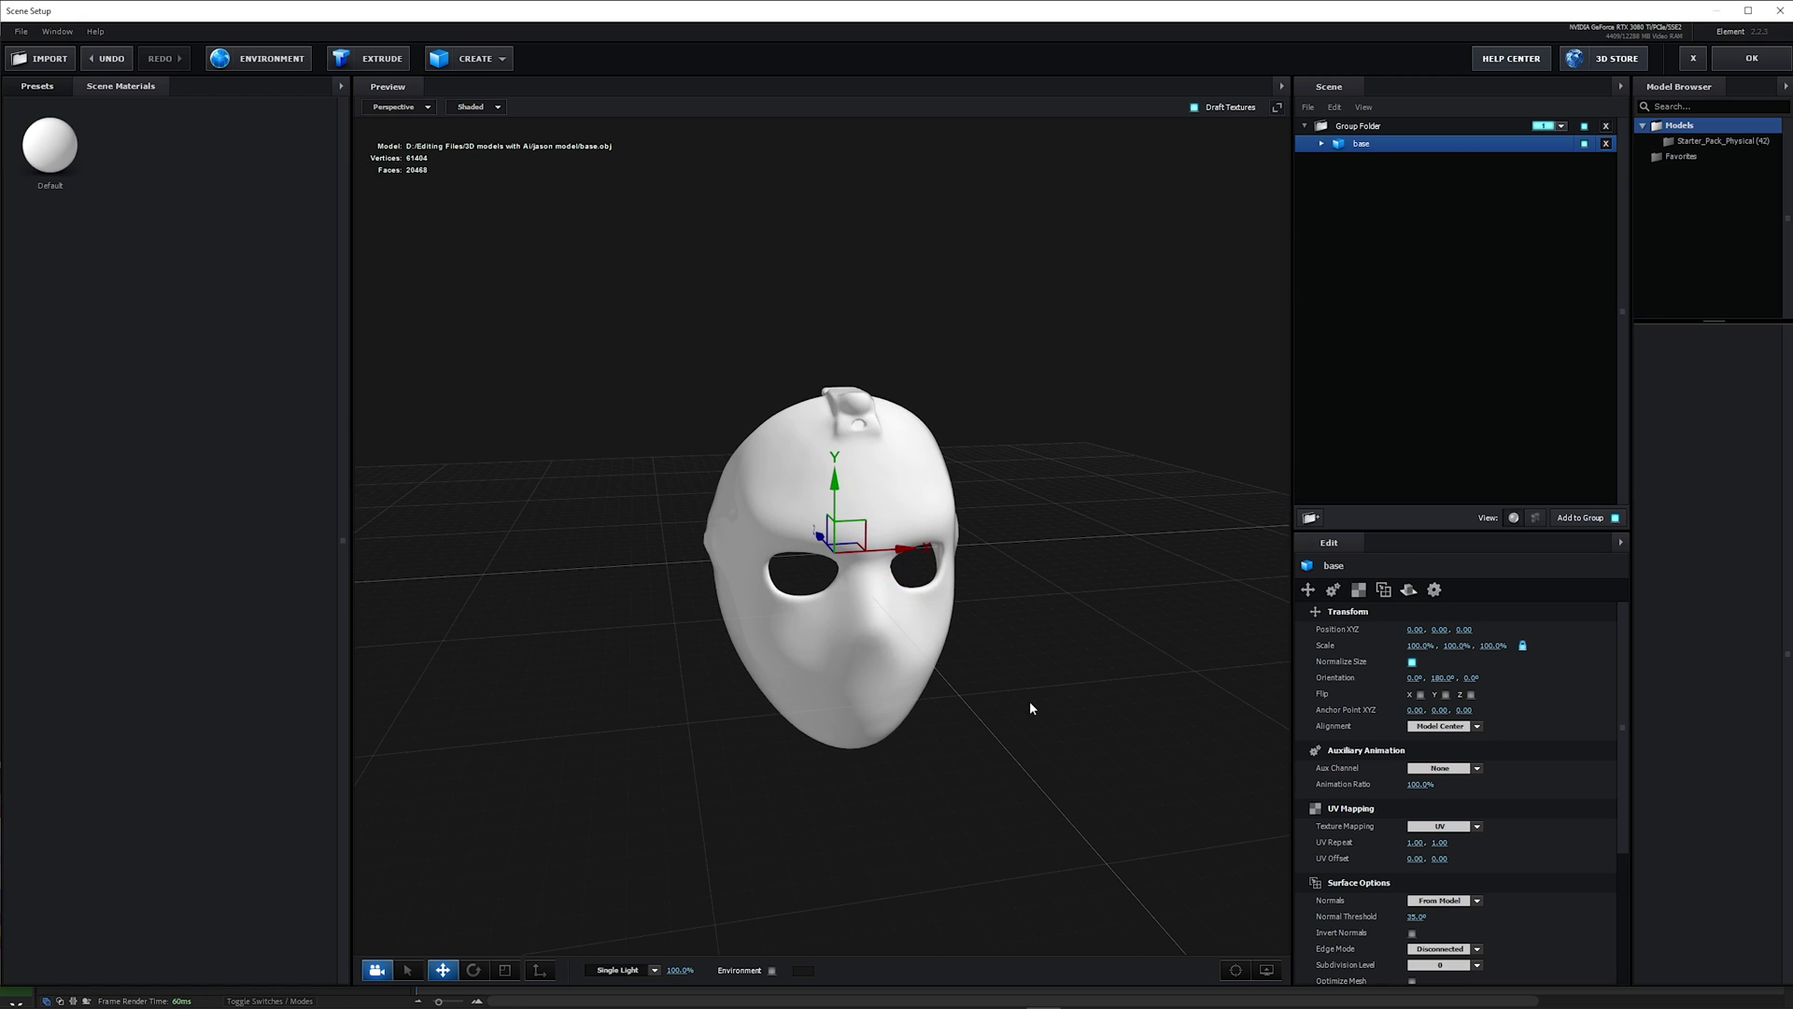
Step: Load texture_diffuse.png into the Default material's Diffuse slot
{"action": "left_click", "coordinate": [1323, 144]}
{"action": "left_click", "coordinate": [1413, 162]}
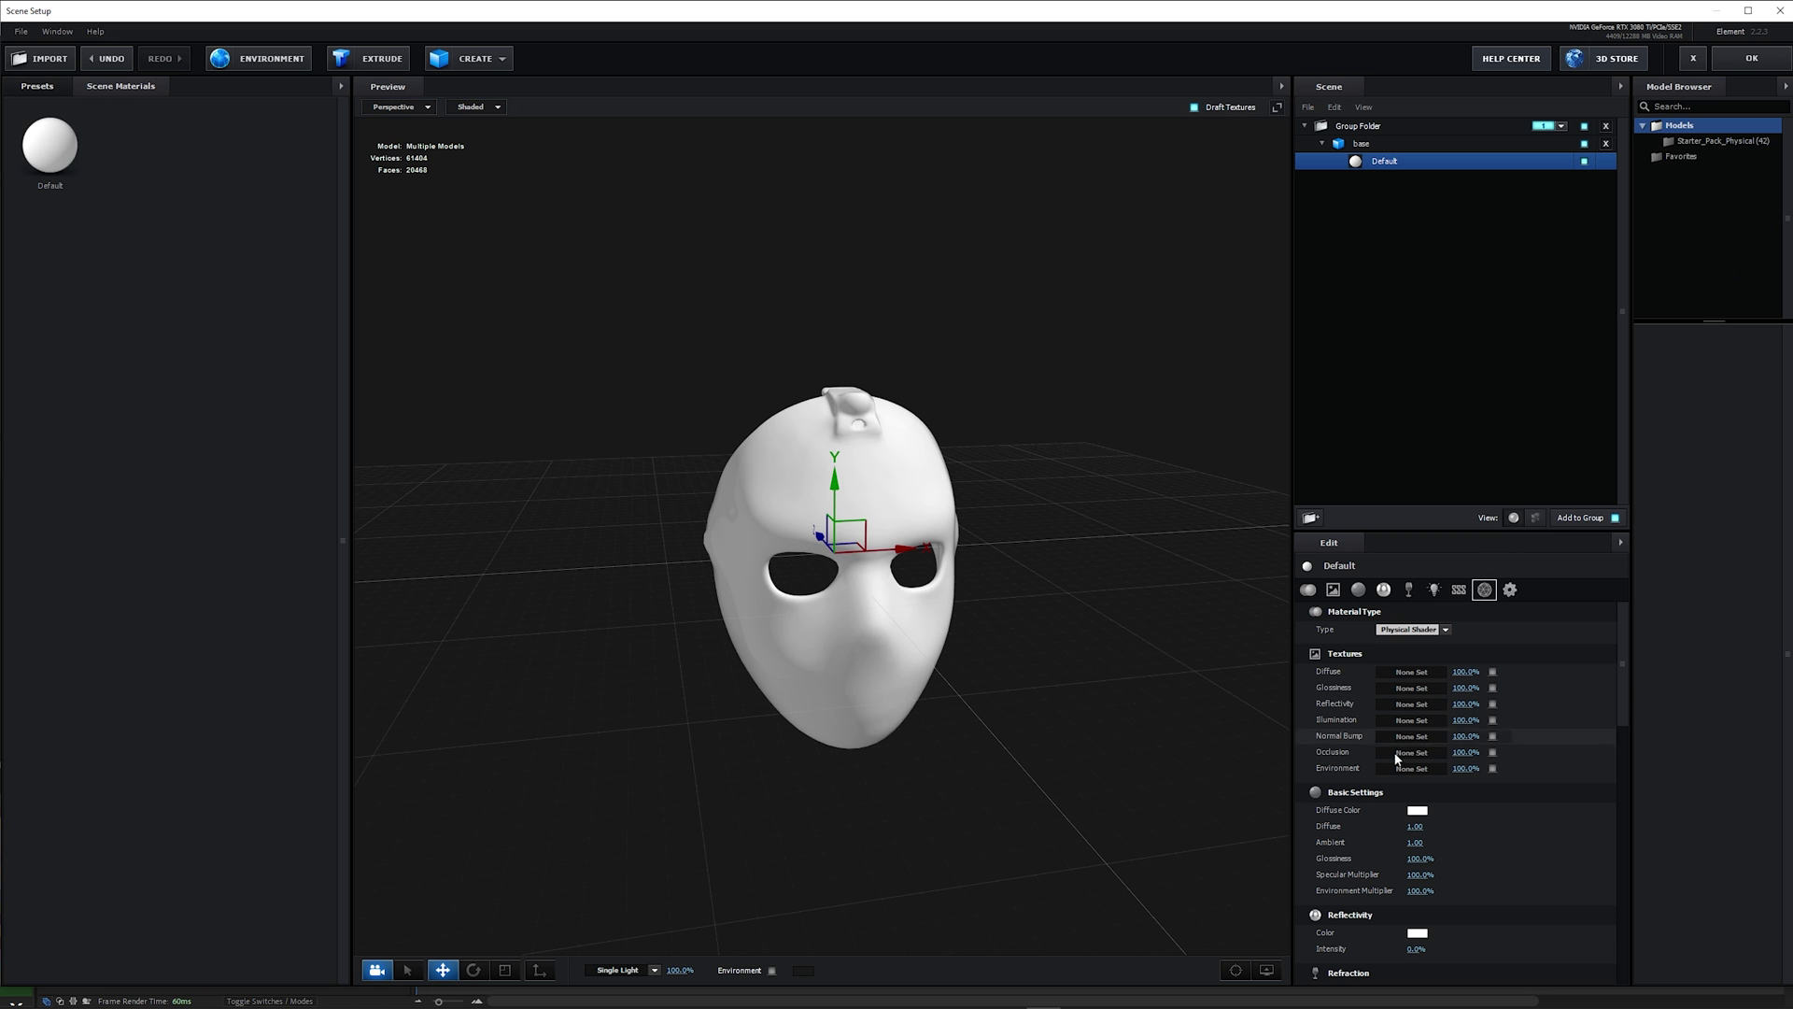
{"action": "key", "text": "alt+Tab"}
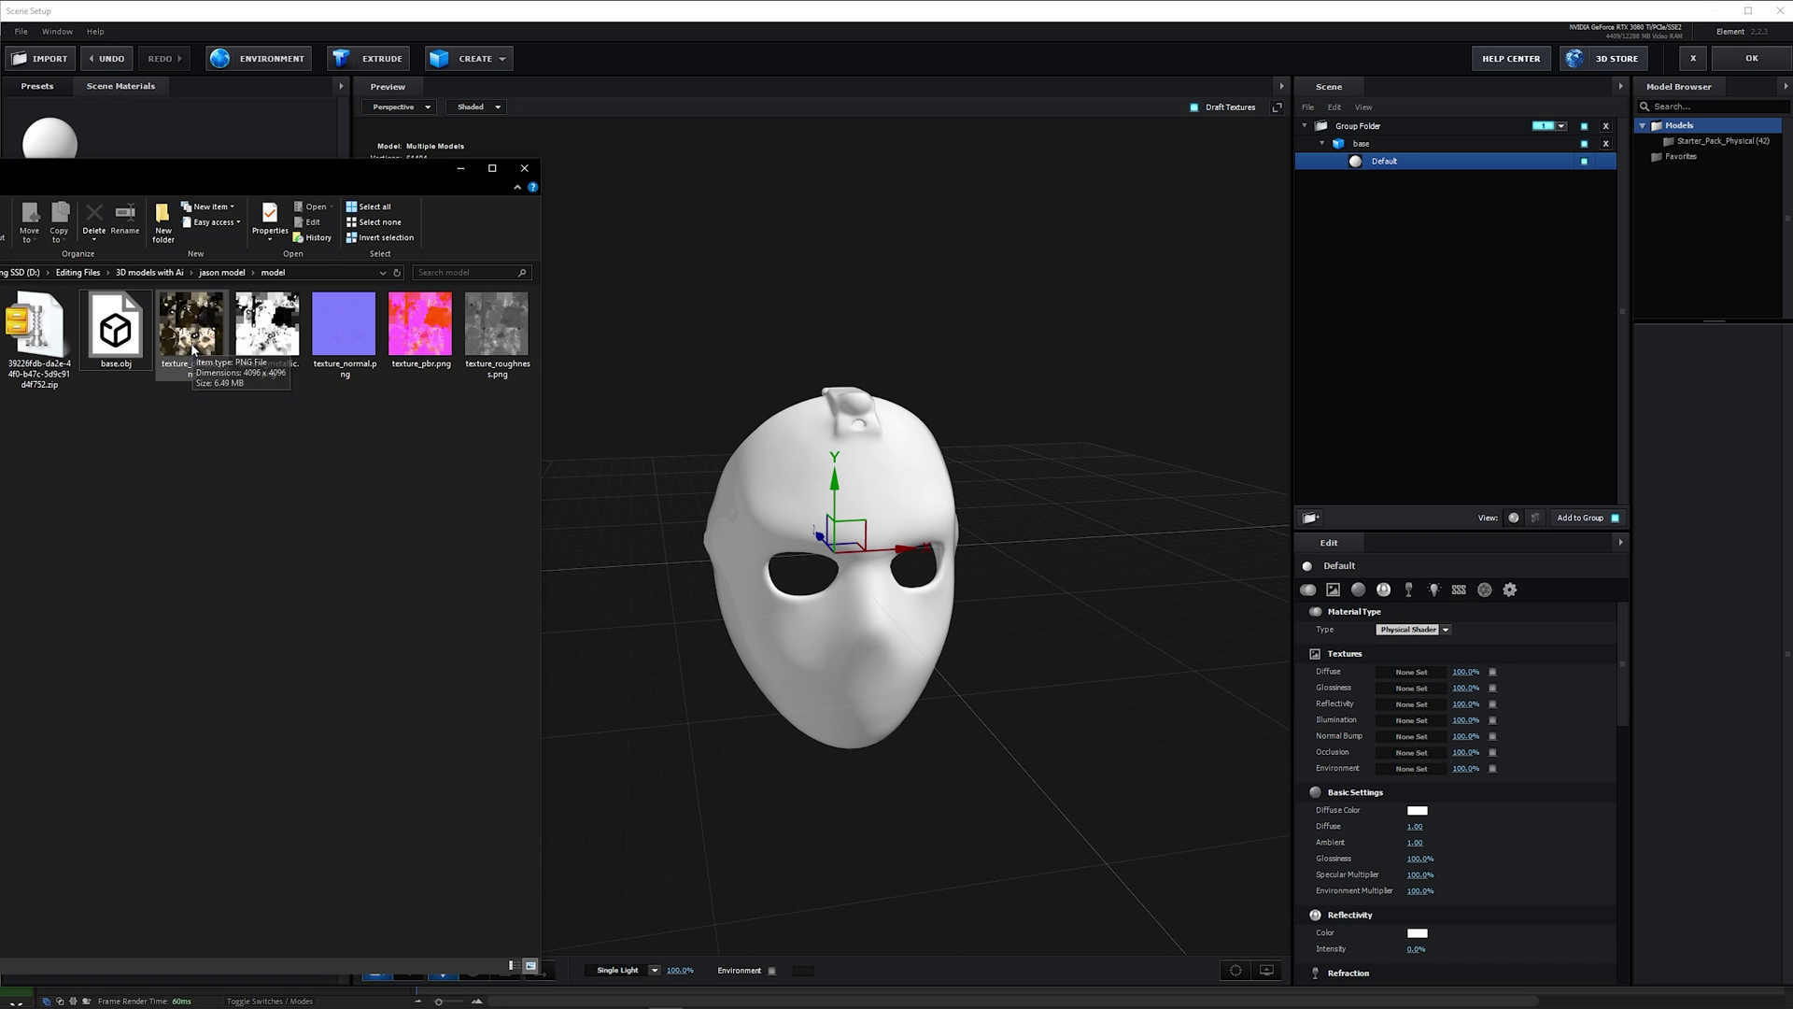
{"action": "left_click_drag", "start_coordinate": [1415, 679], "coordinate": [1413, 672]}
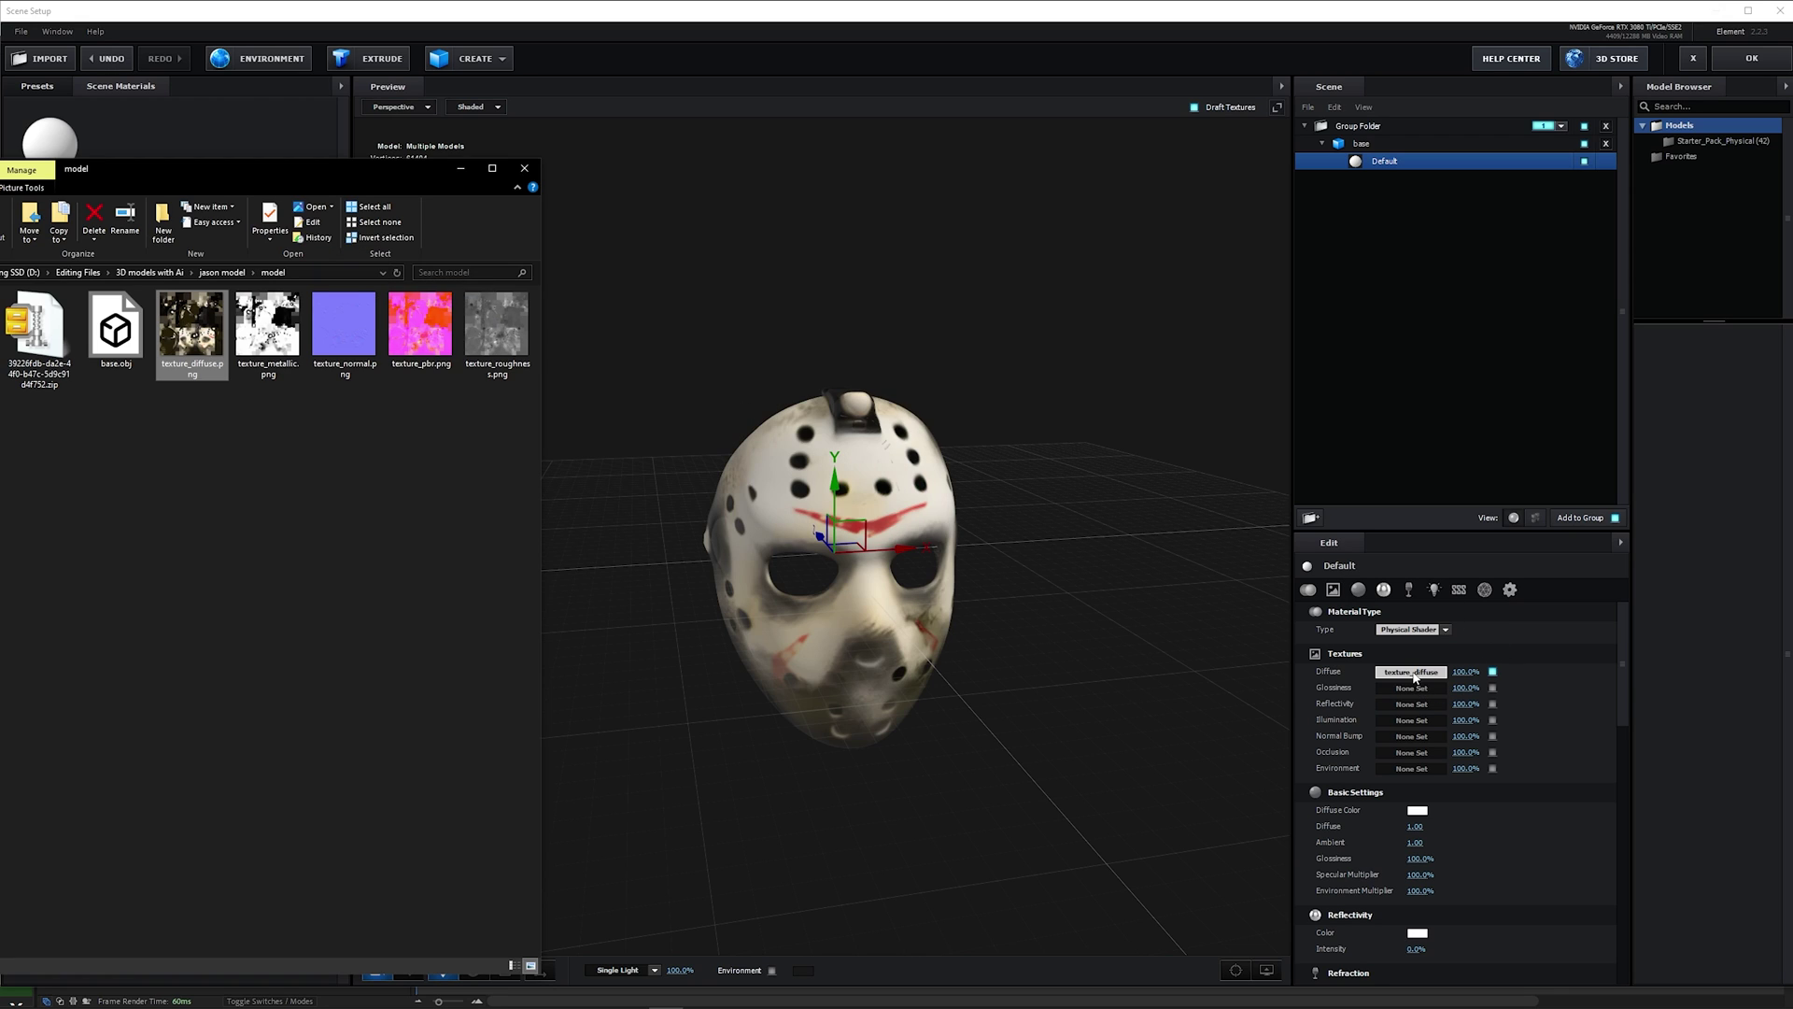